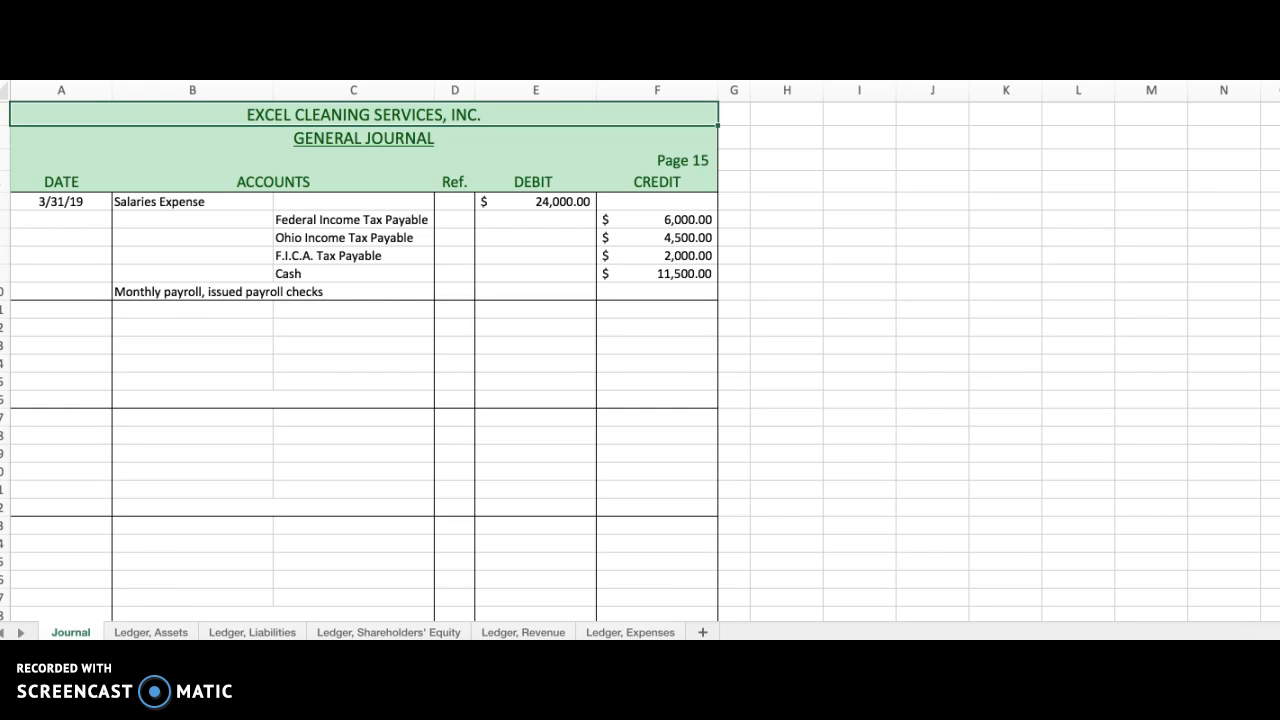
# Review the 3/31/19 payroll entry in the Journal, and the date, debit and balance of the Cash account in the assets ledger
pyautogui.click(77, 200)
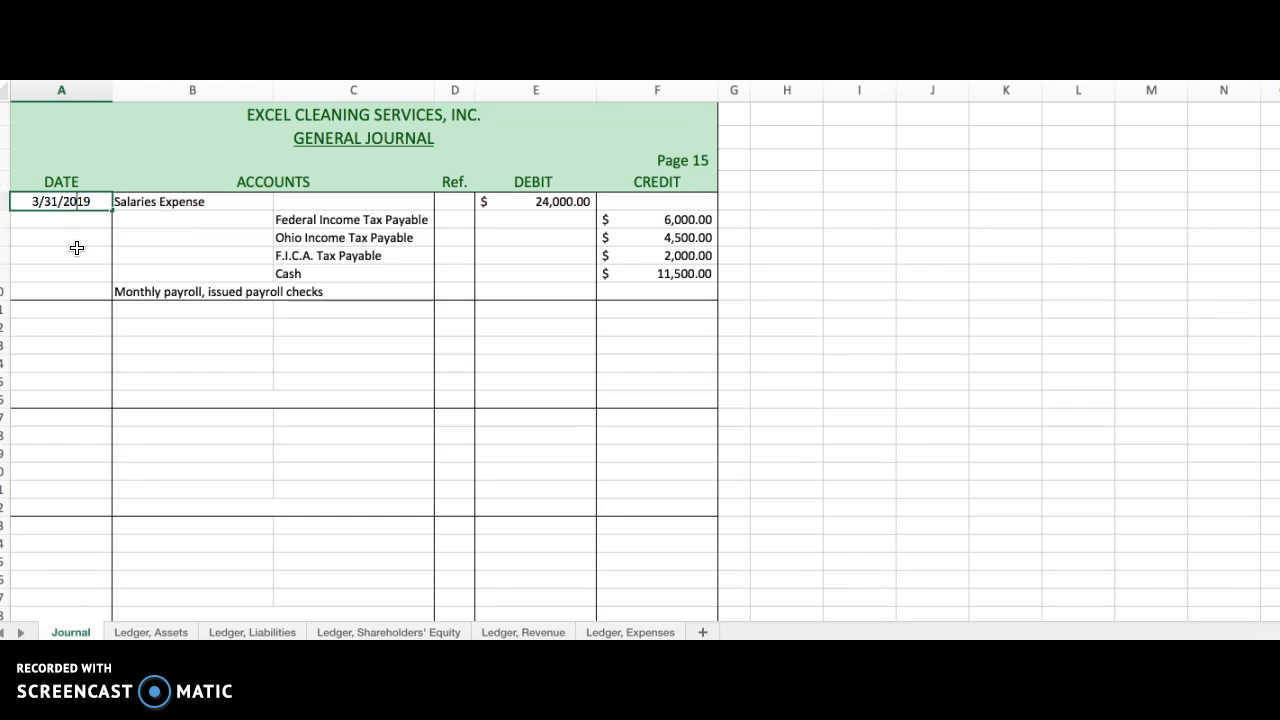
pyautogui.click(203, 347)
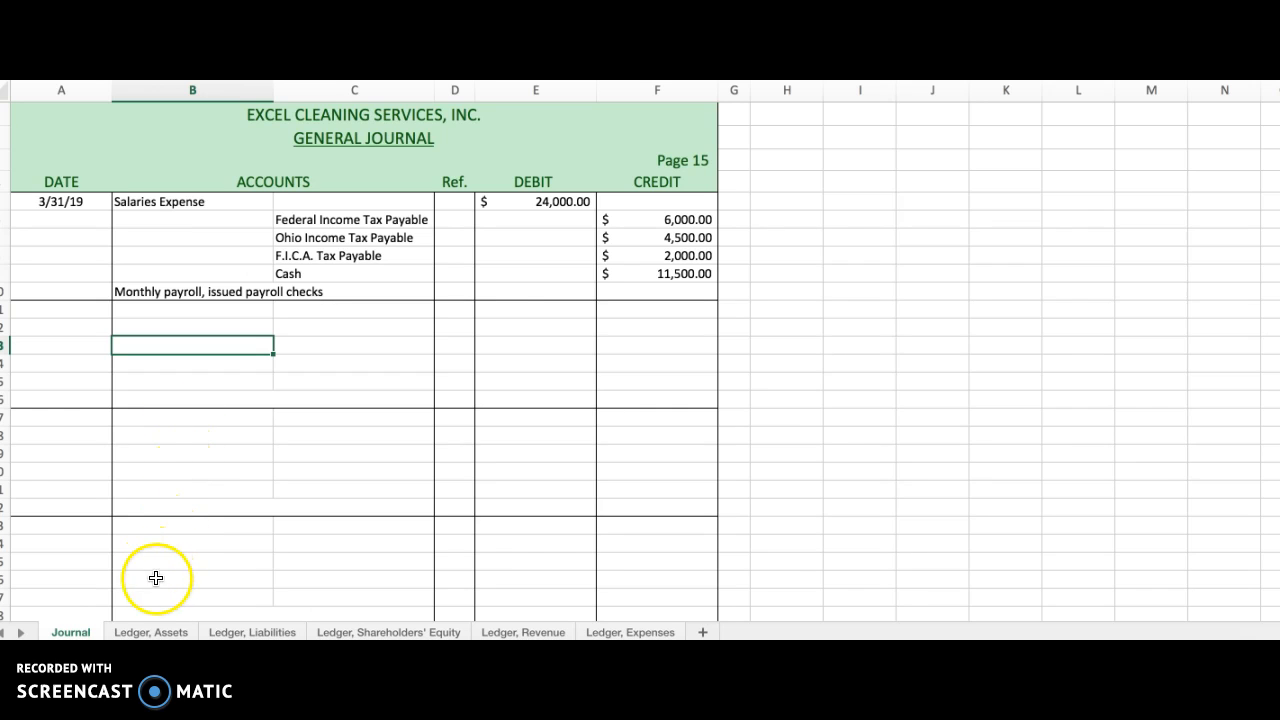
pyautogui.click(153, 633)
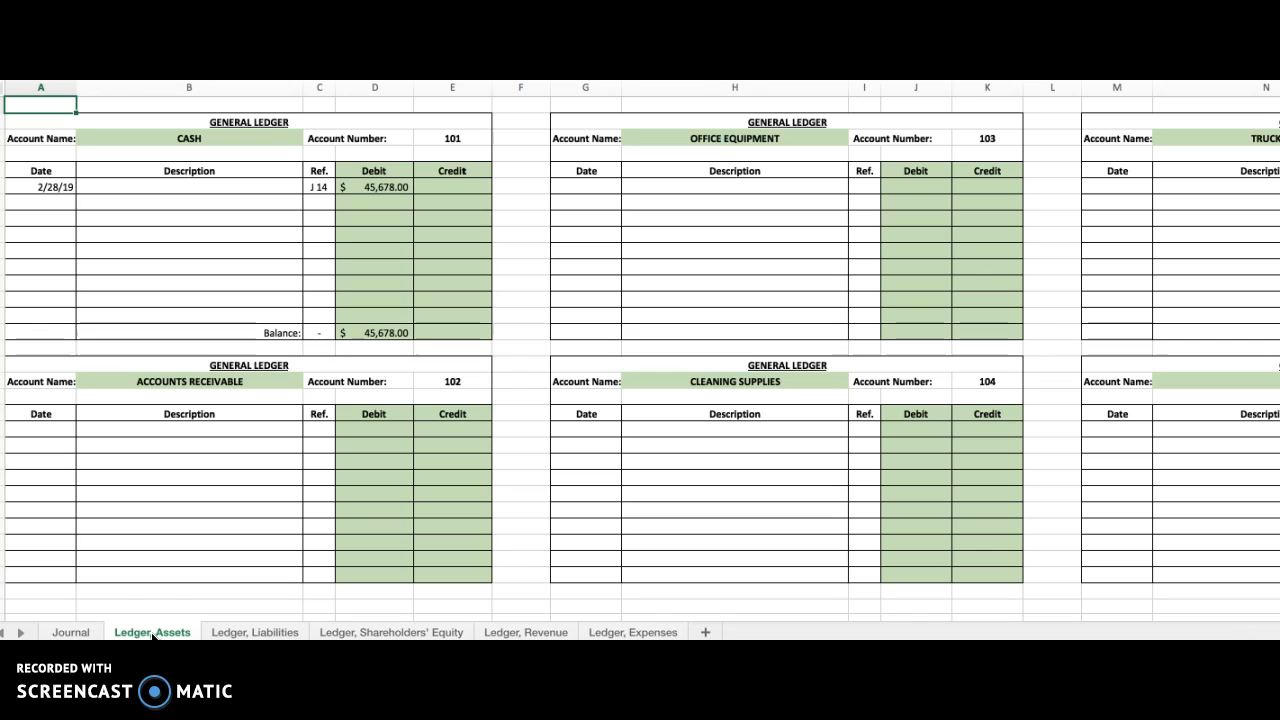
pyautogui.click(52, 187)
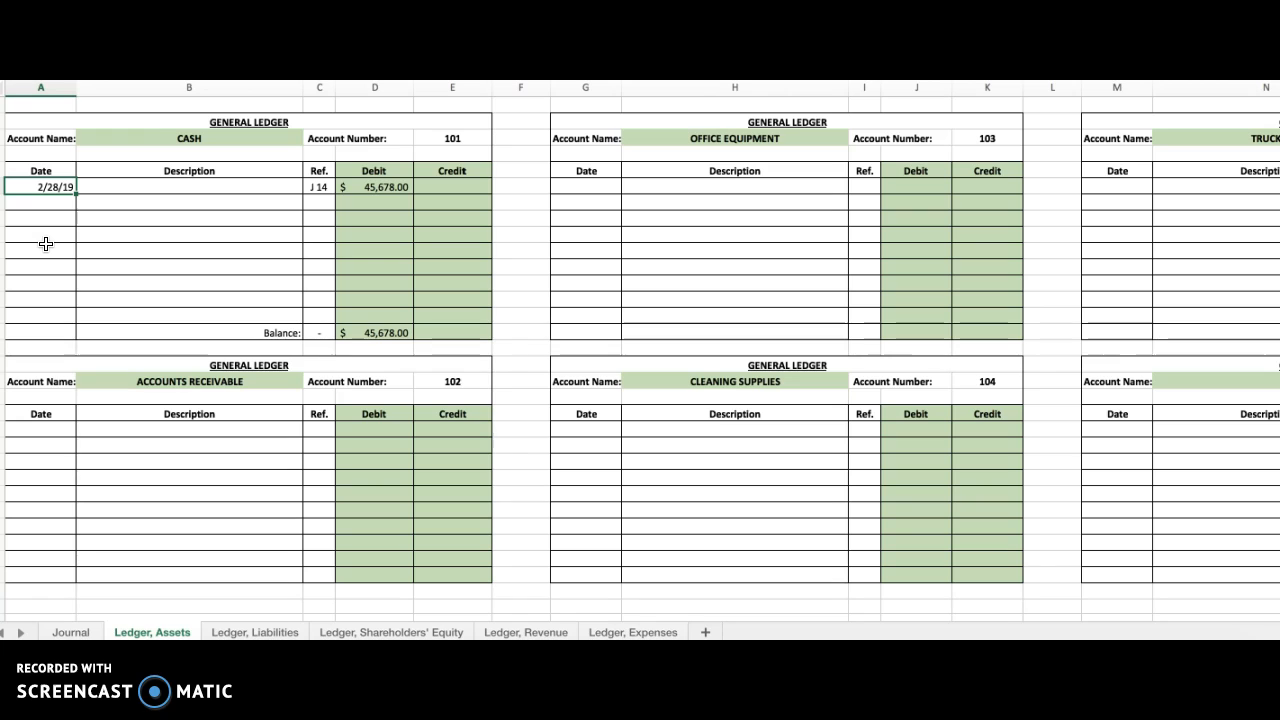
pyautogui.click(392, 187)
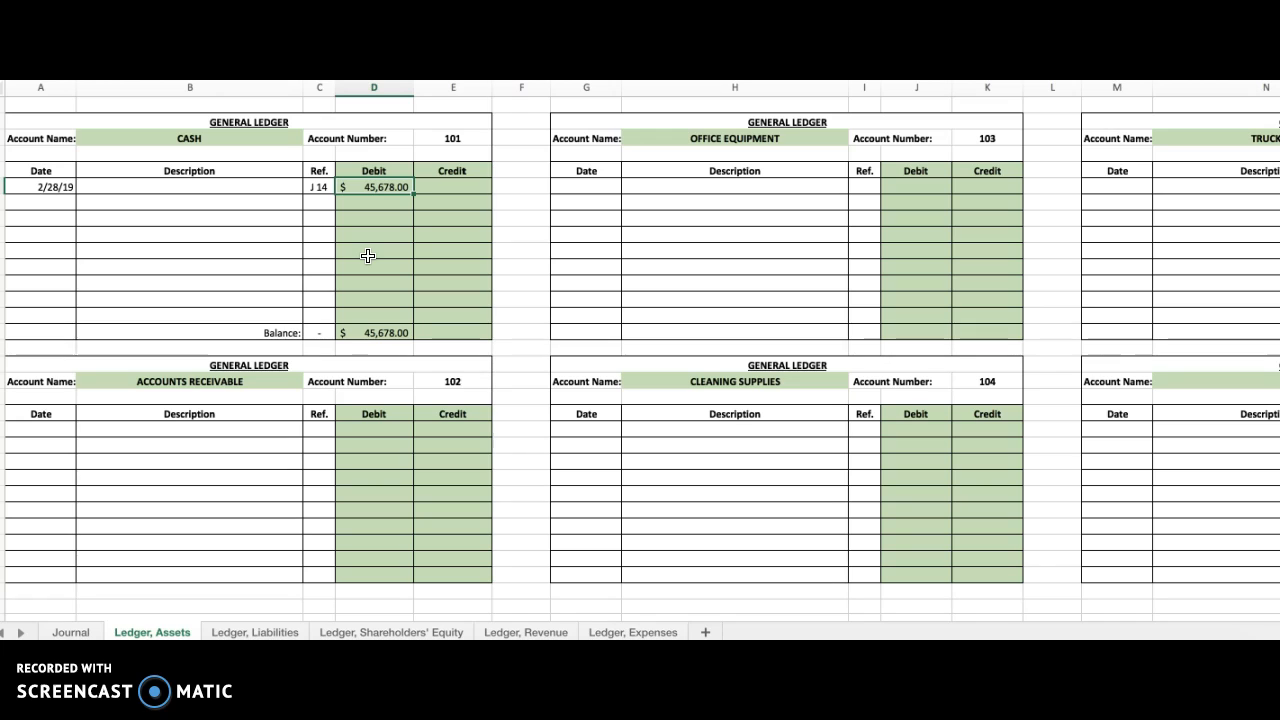
pyautogui.click(386, 332)
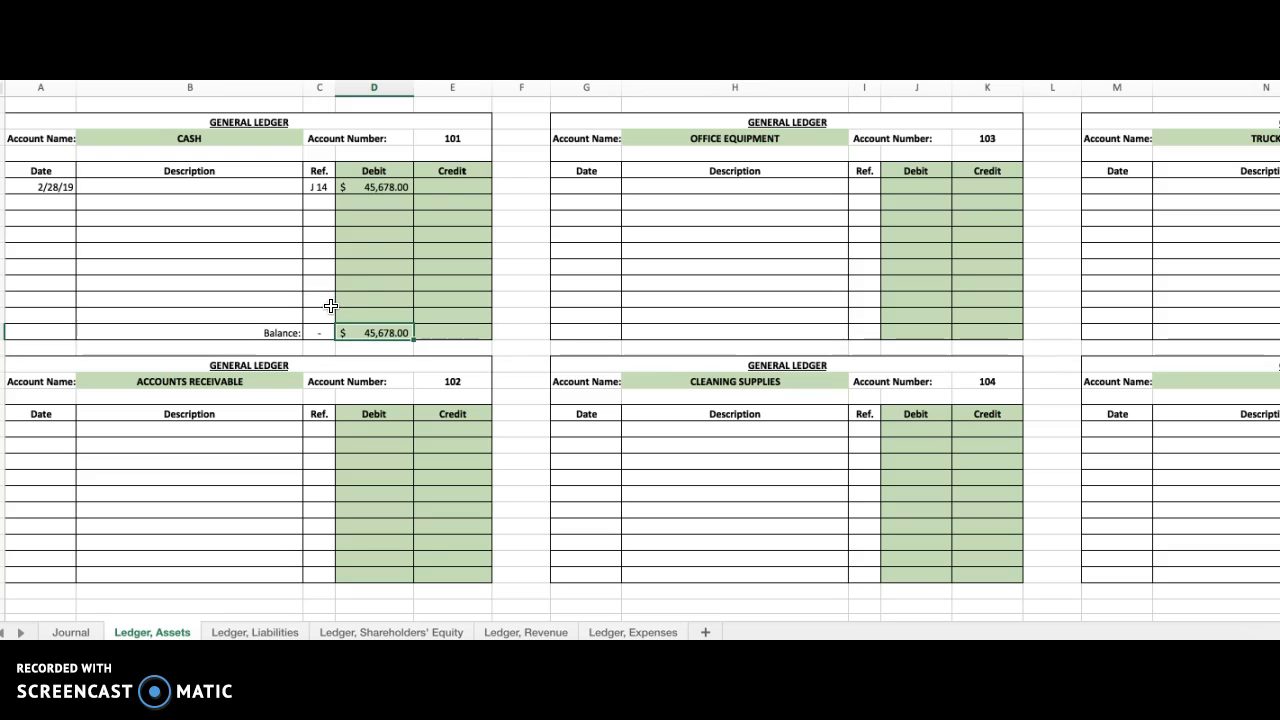
# Test the Cash account's running balance with a trial credit of 200 below the 2/28/19 entry, clearing the credit after checking
pyautogui.click(452, 203)
pyautogui.write('200')
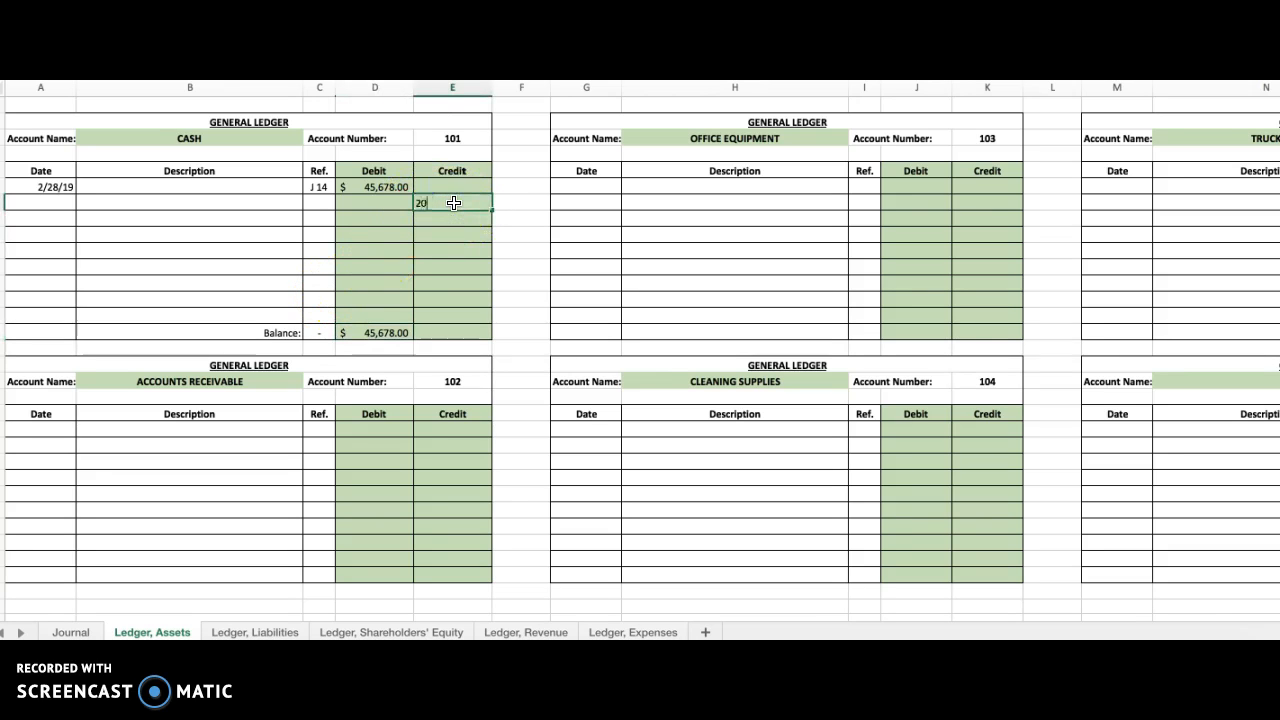
pyautogui.press('Return')
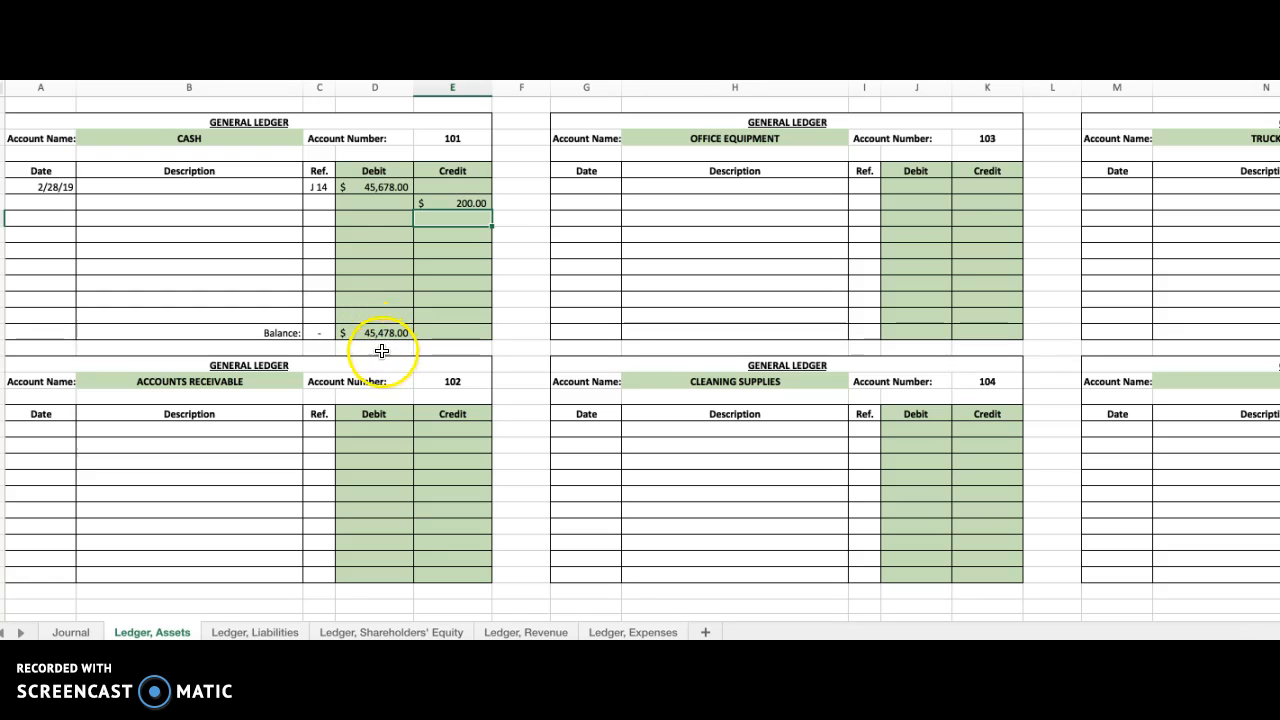
pyautogui.click(463, 203)
pyautogui.press('Delete')
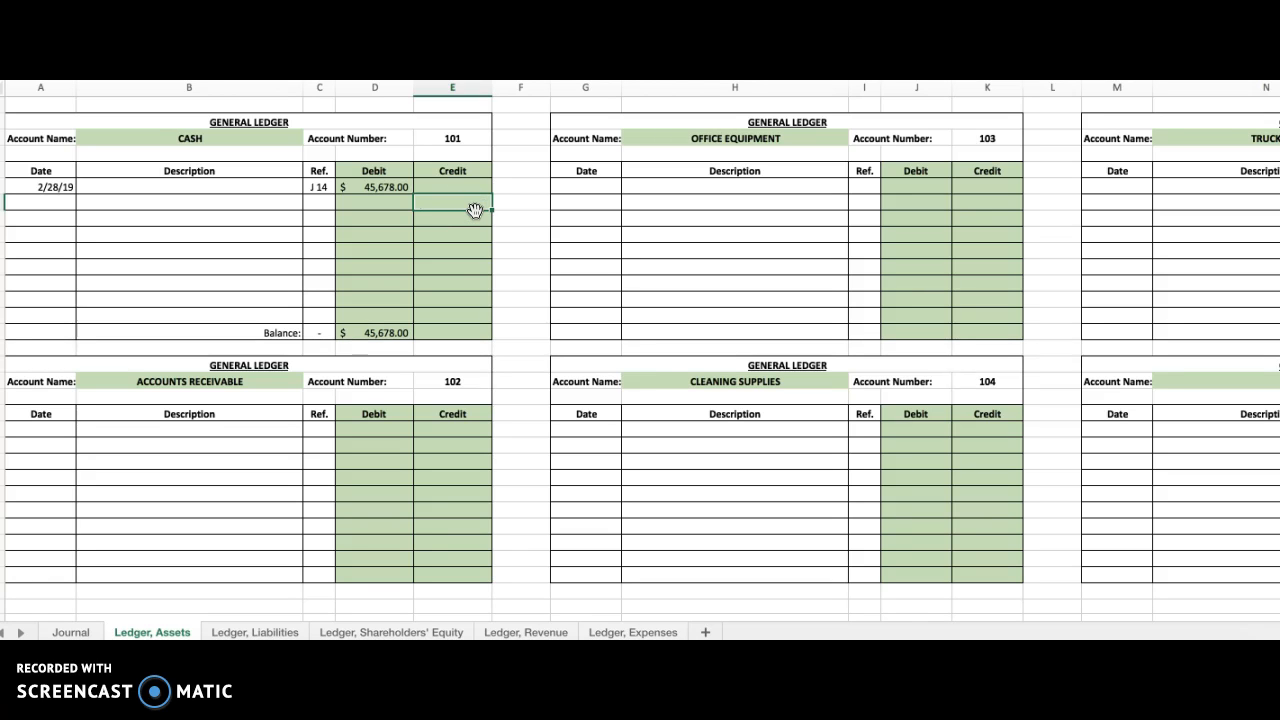
pyautogui.click(371, 332)
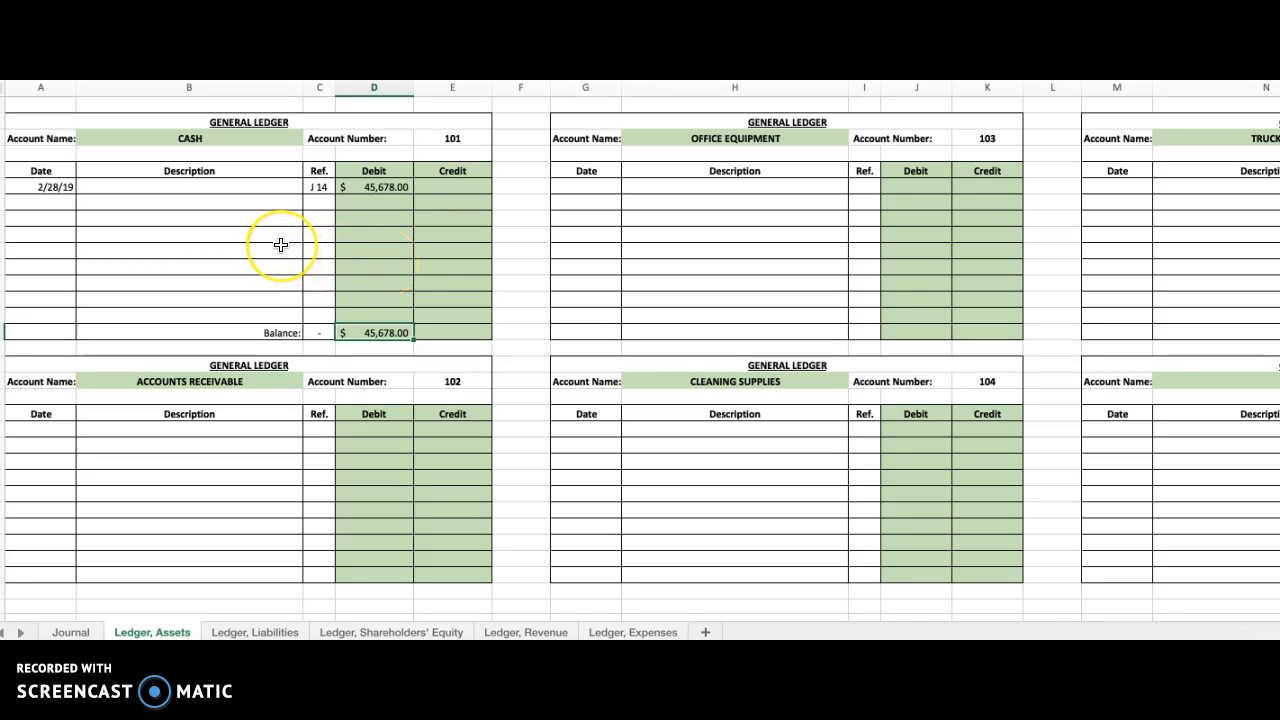
pyautogui.click(42, 104)
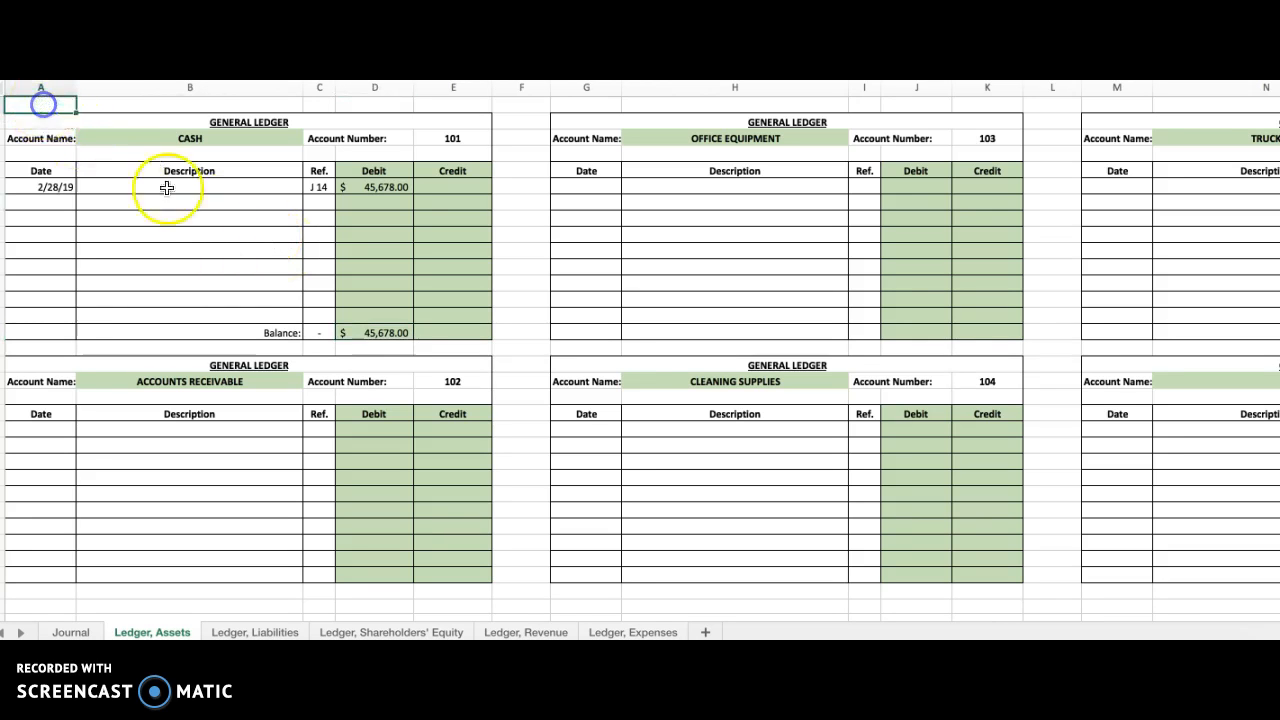
# Examine the date and credit of the Accounts Payable entry in the liabilities ledger
pyautogui.click(255, 632)
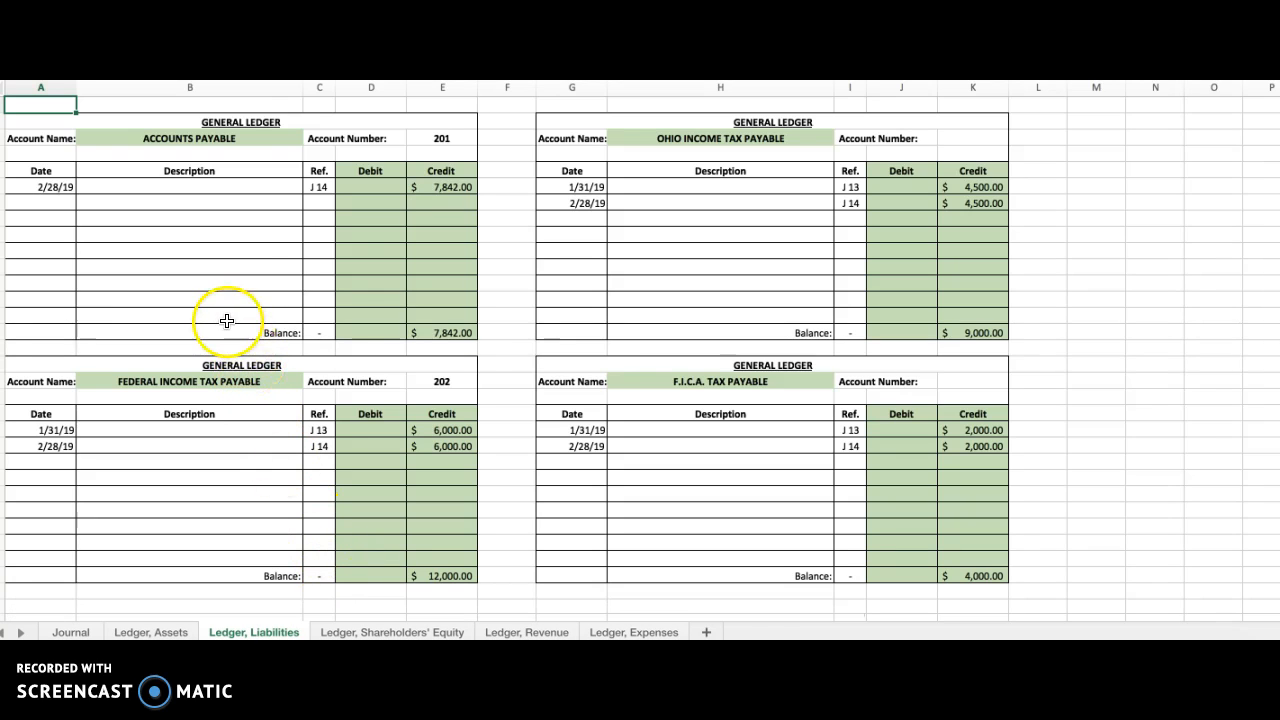
pyautogui.click(55, 187)
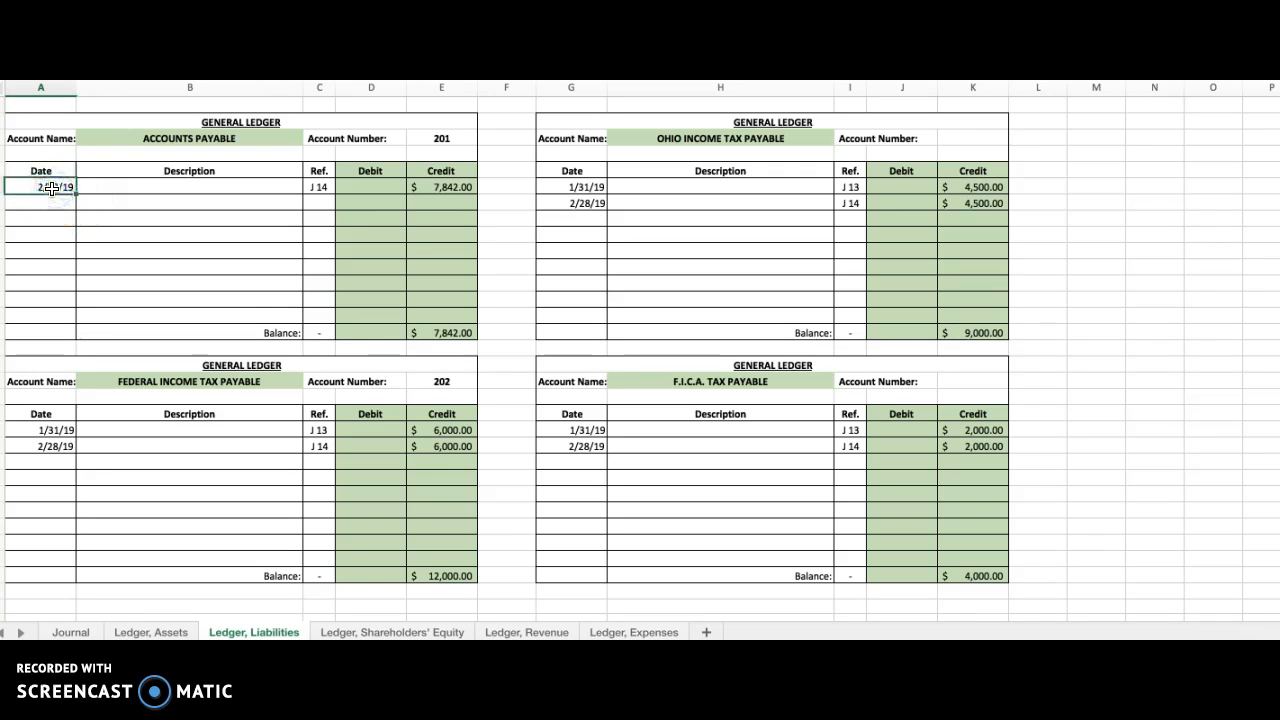
pyautogui.click(456, 188)
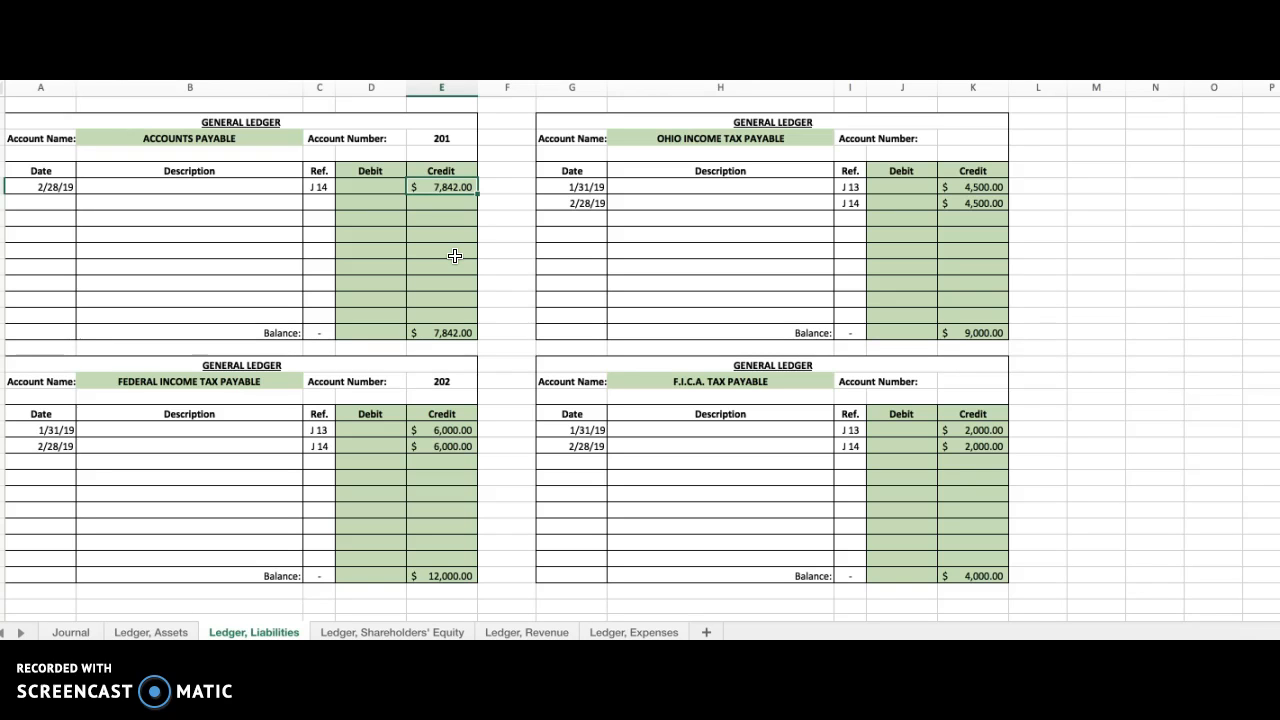
pyautogui.scroll(-1, 455, 256)
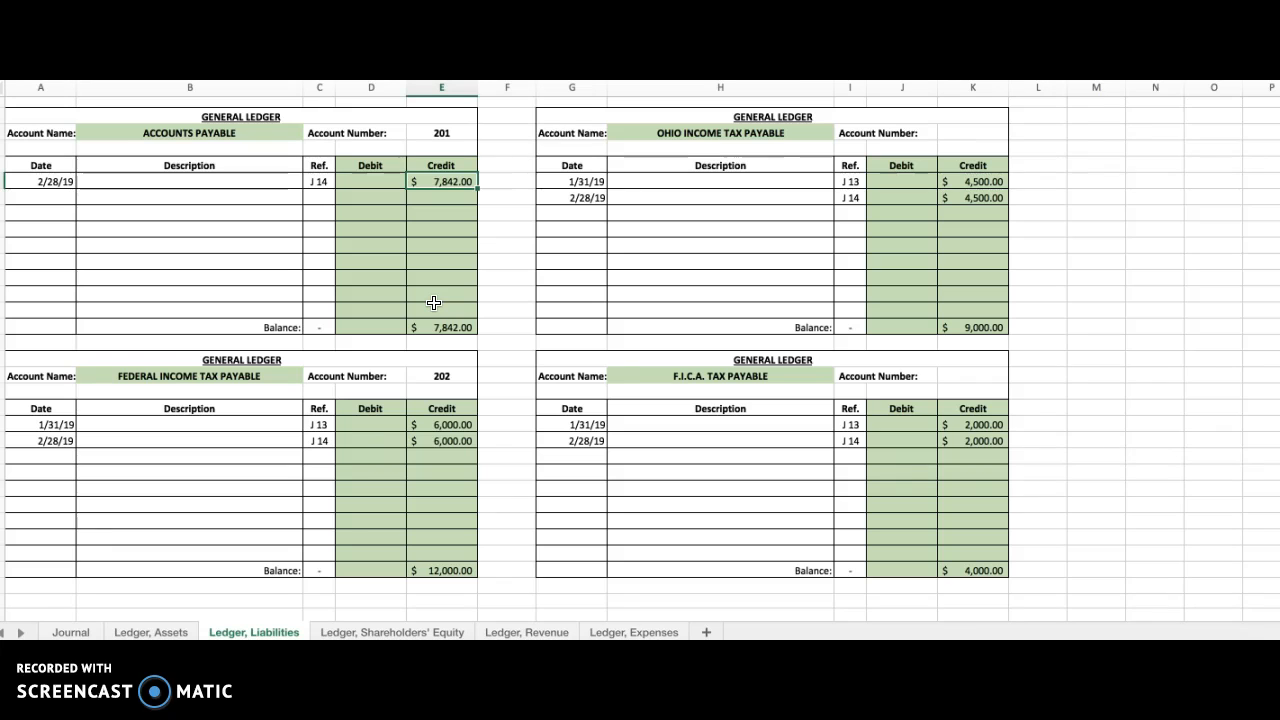
pyautogui.scroll(1, 413, 366)
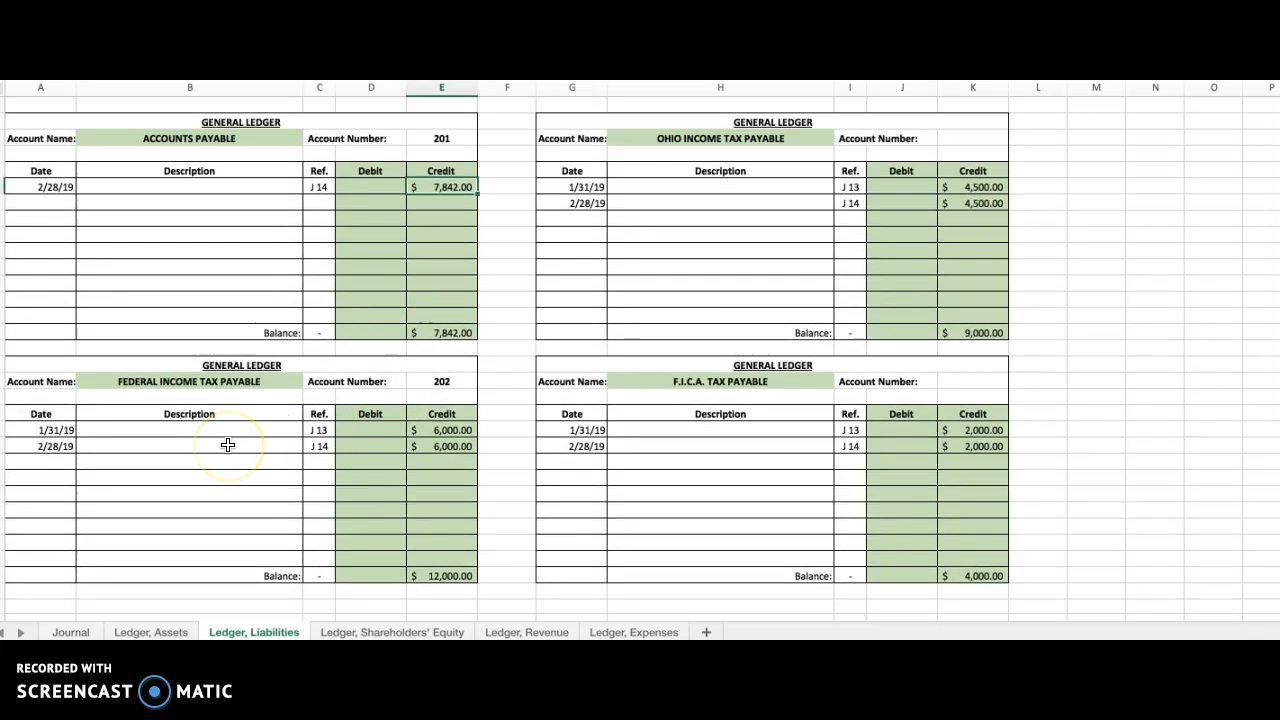
# Examine the Federal Income Tax Payable account's name and number, its January and February entries with journal references, and its balance
pyautogui.click(216, 381)
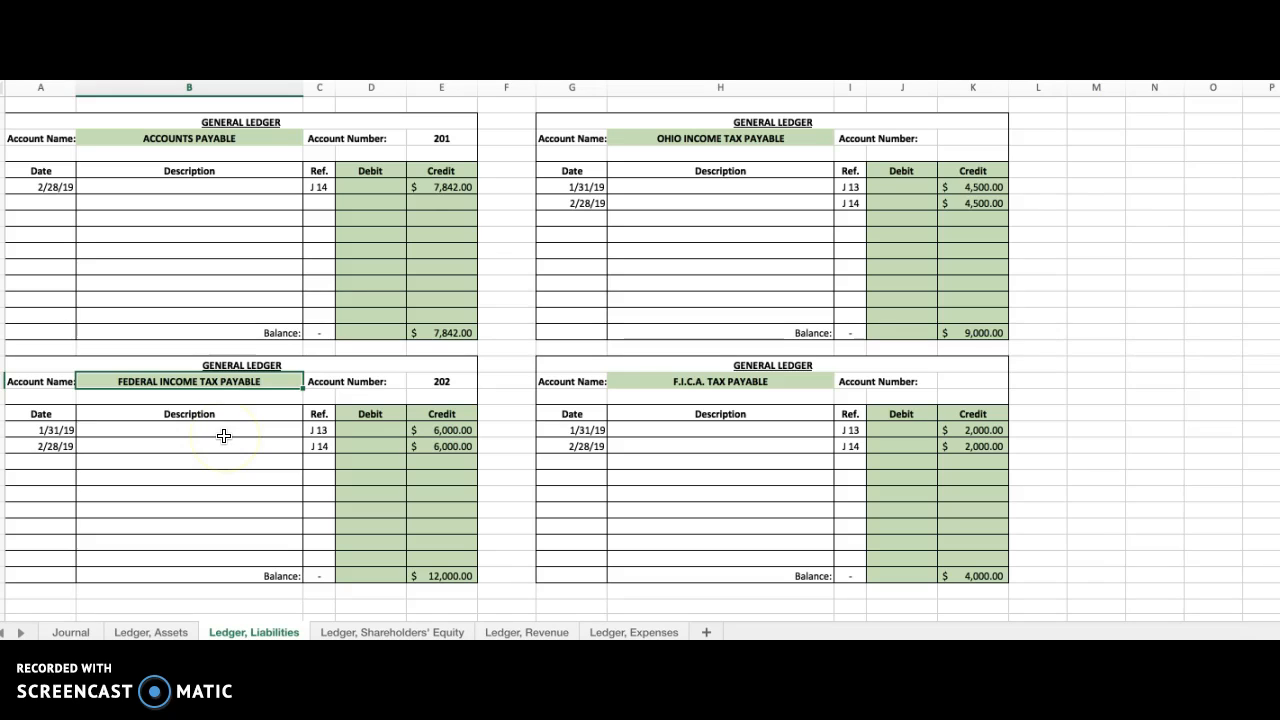
pyautogui.click(437, 383)
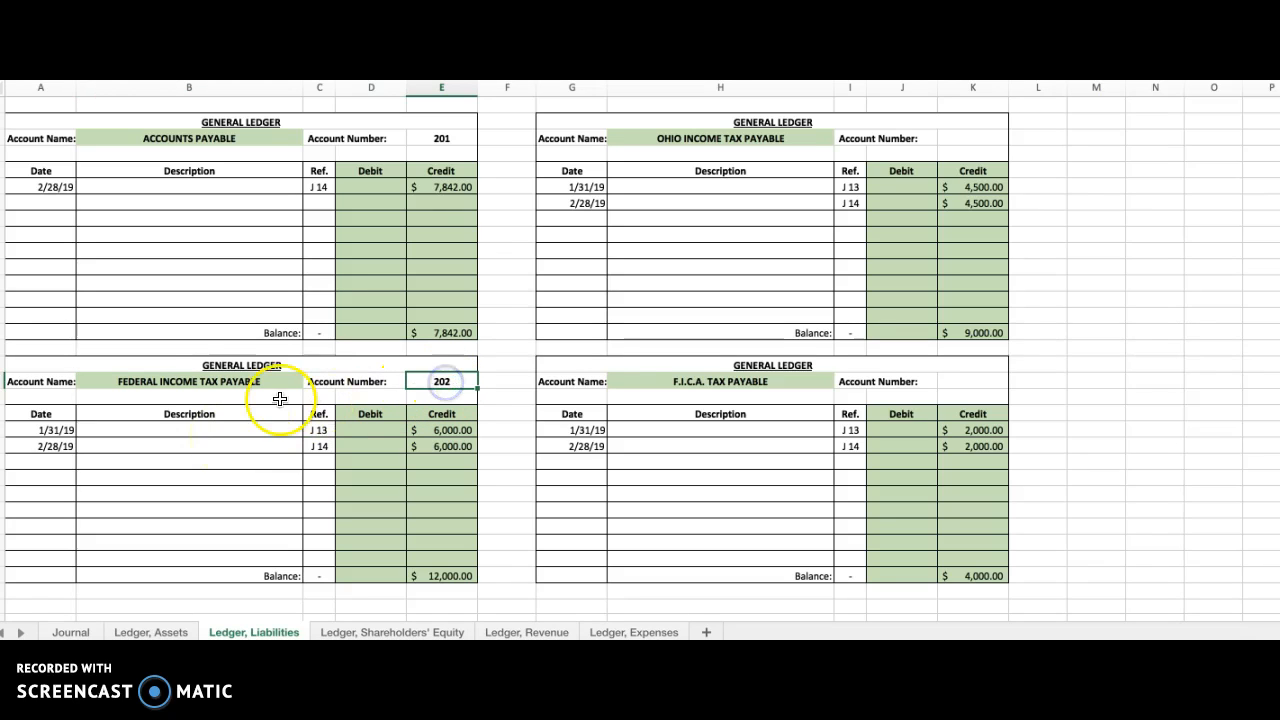
pyautogui.click(203, 382)
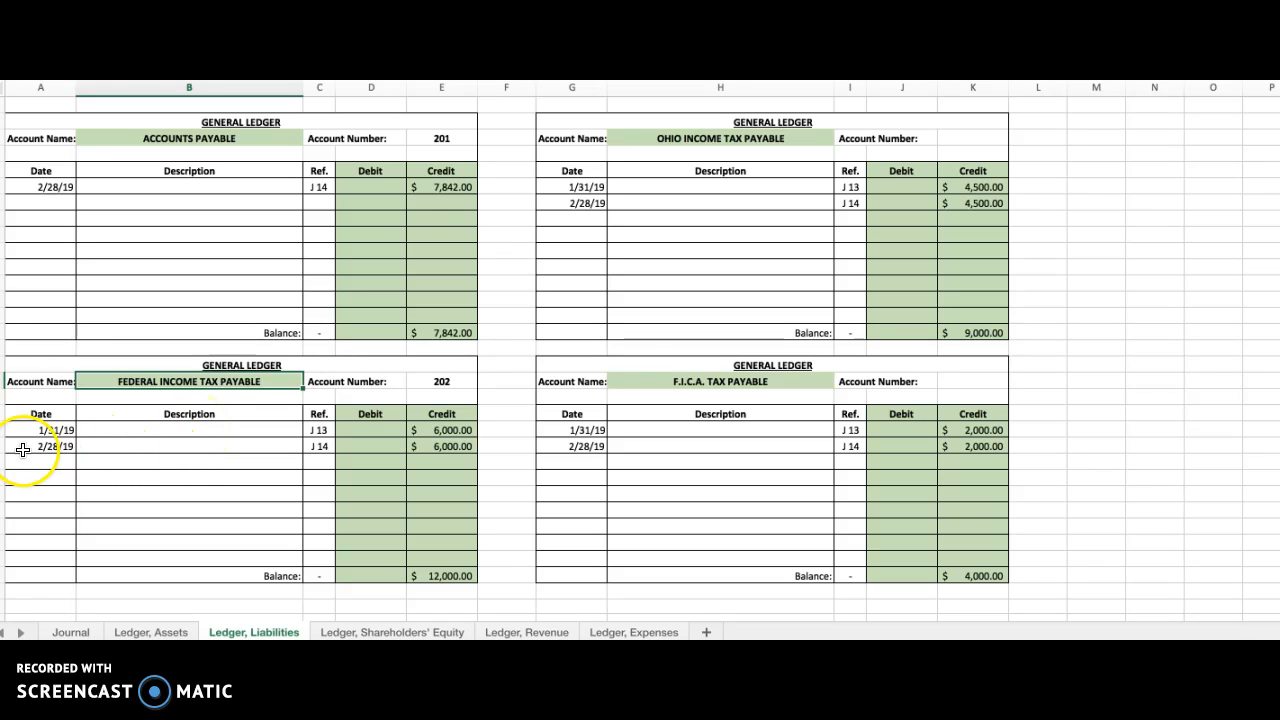
pyautogui.click(50, 430)
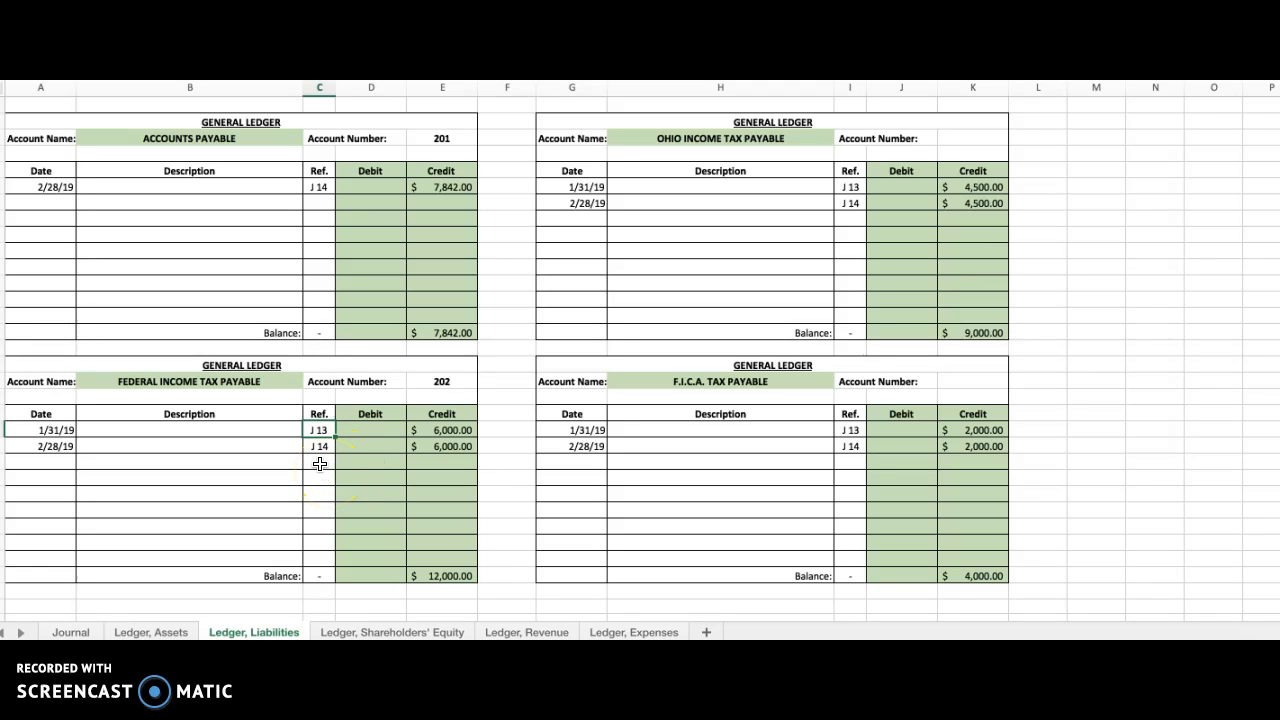
pyautogui.click(464, 430)
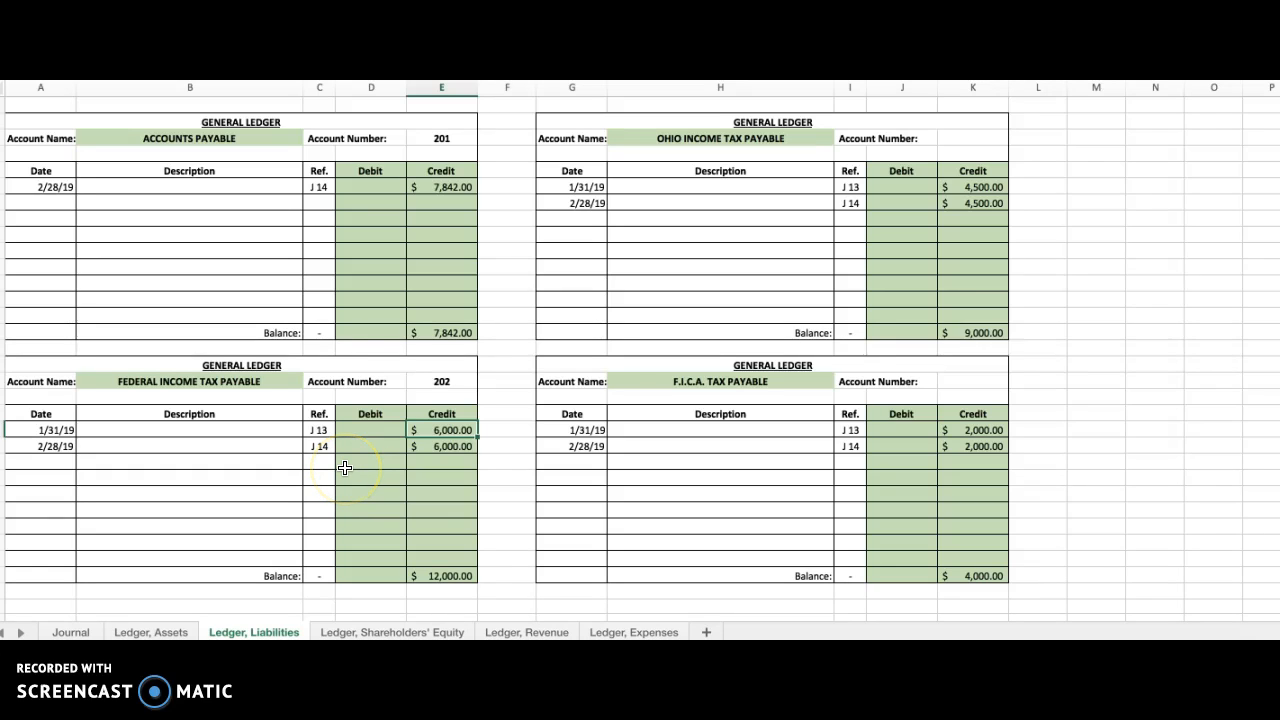
pyautogui.click(59, 447)
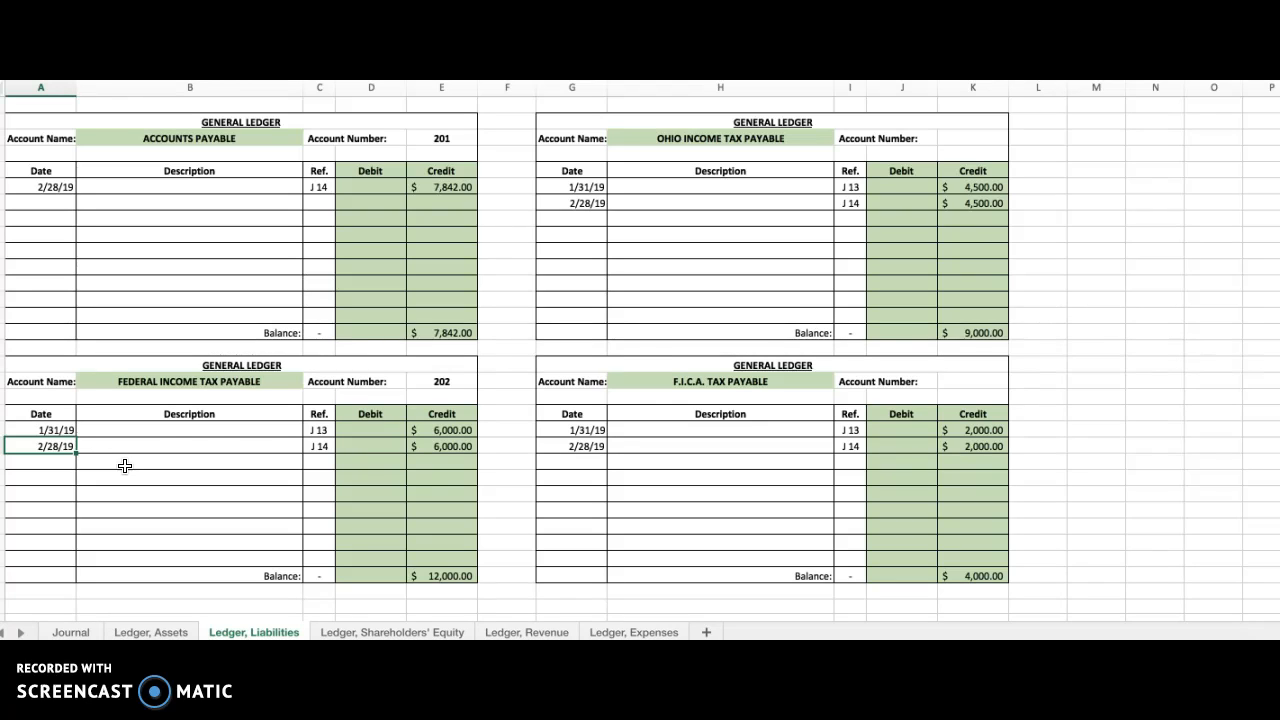
pyautogui.click(322, 446)
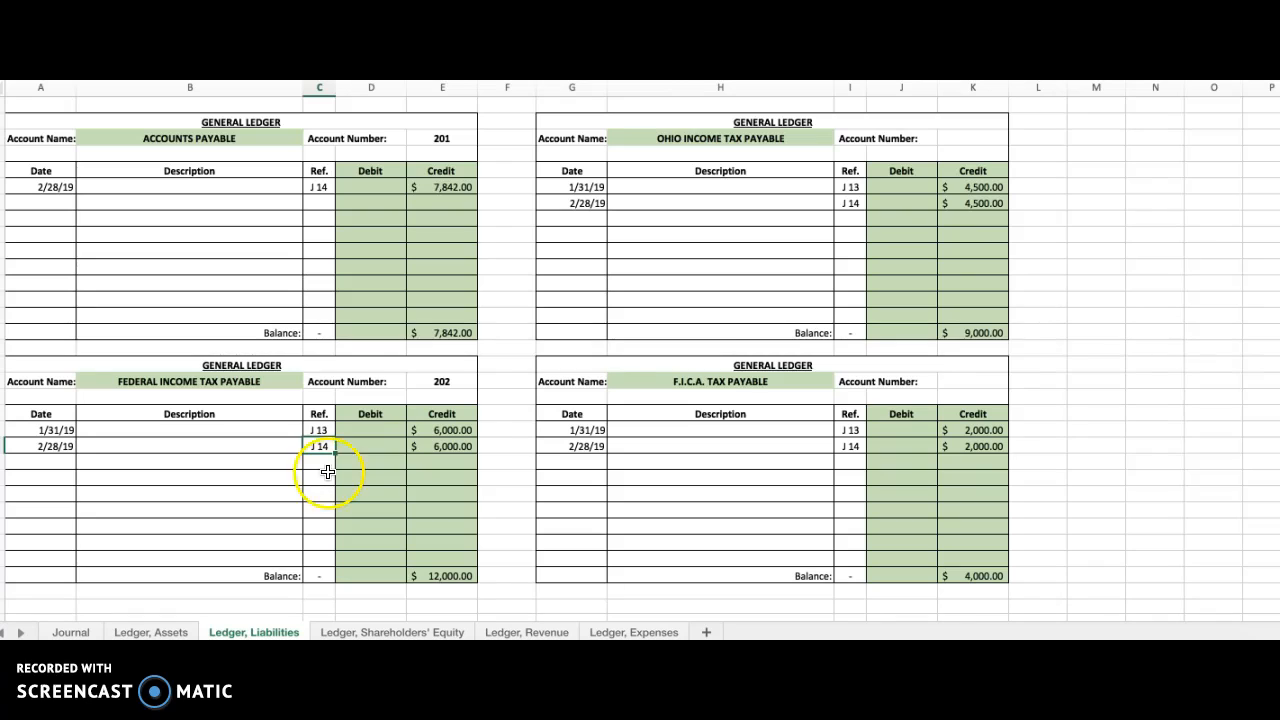
pyautogui.click(457, 443)
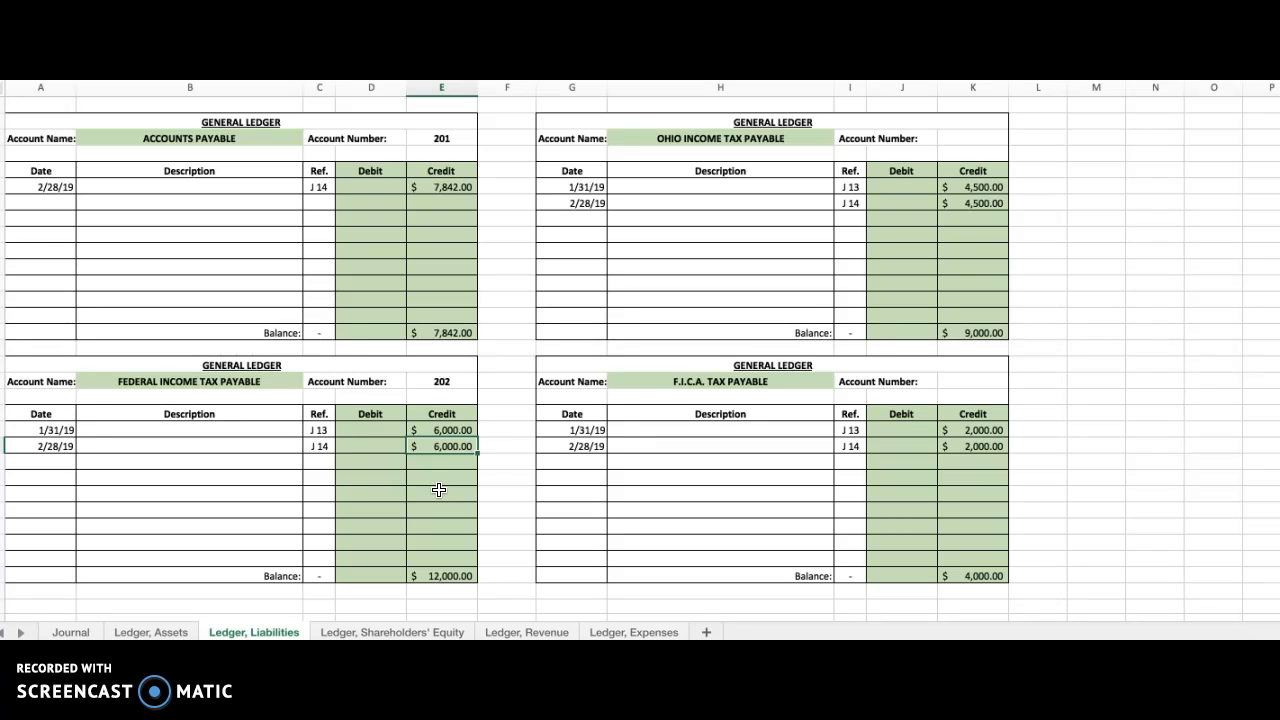
pyautogui.click(450, 578)
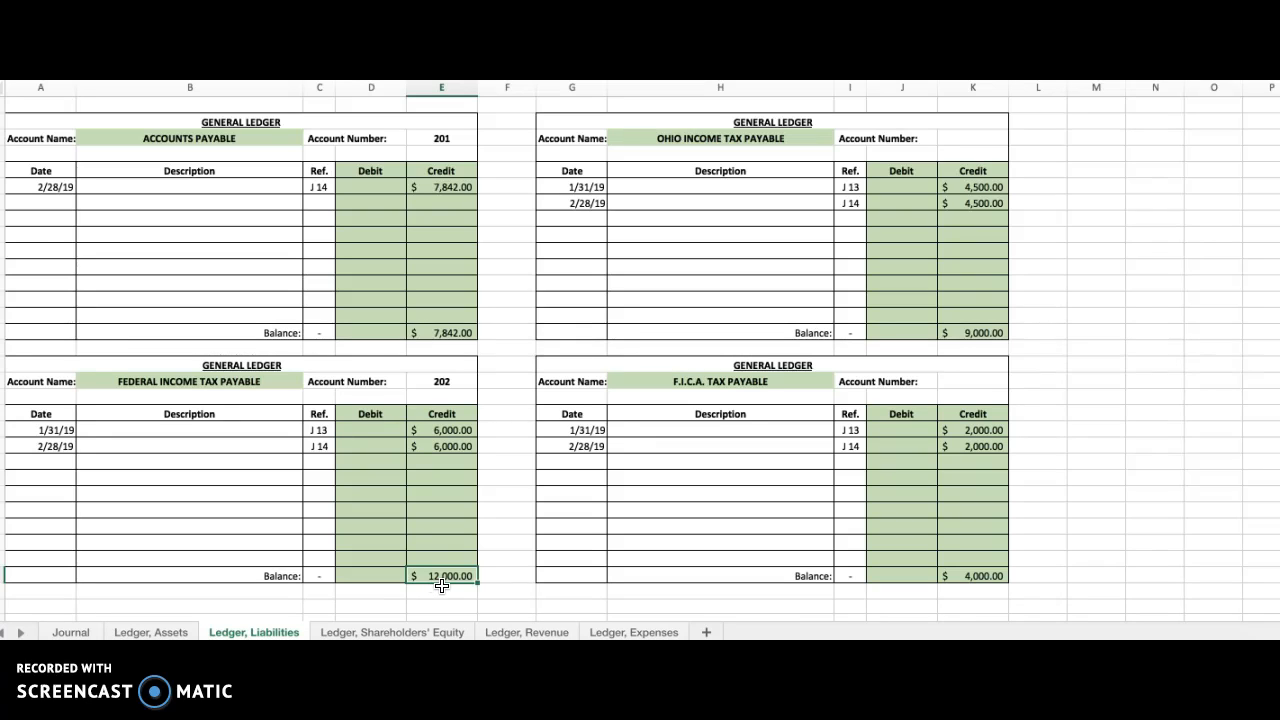
# Examine the dates and credits of the January and February entries in the Ohio Income Tax Payable account, and its balance
pyautogui.click(710, 137)
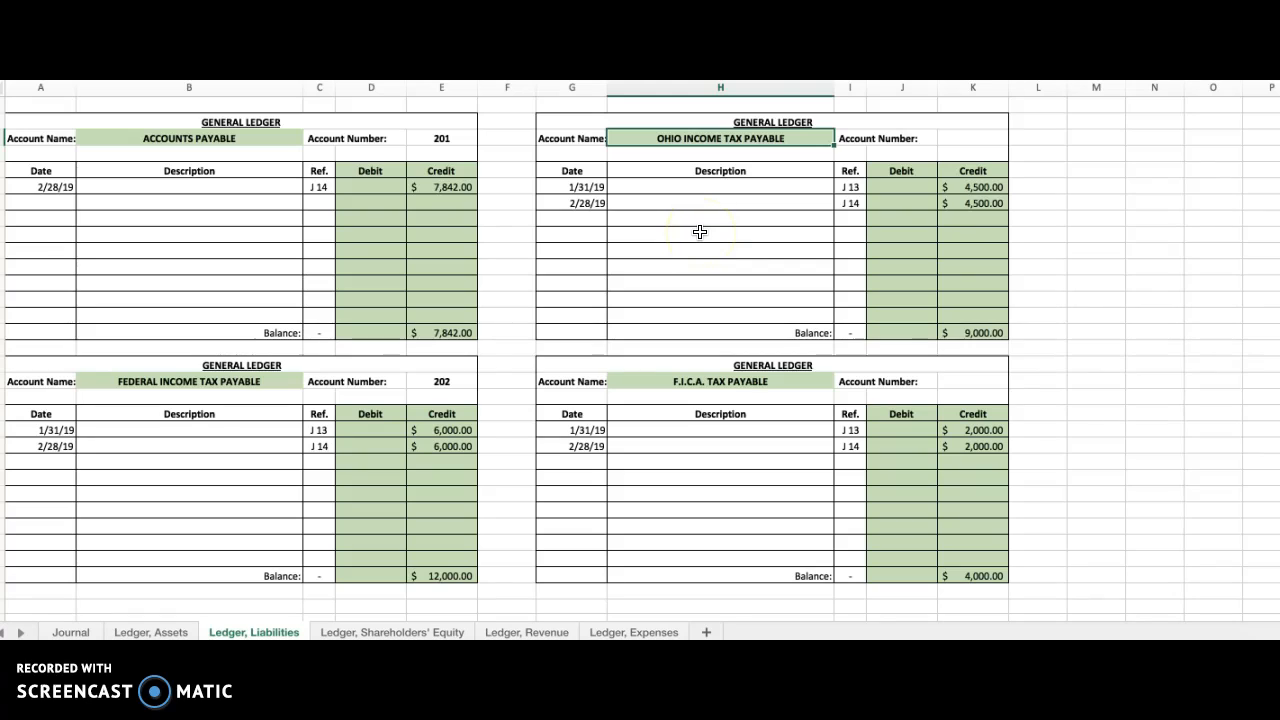
pyautogui.click(578, 188)
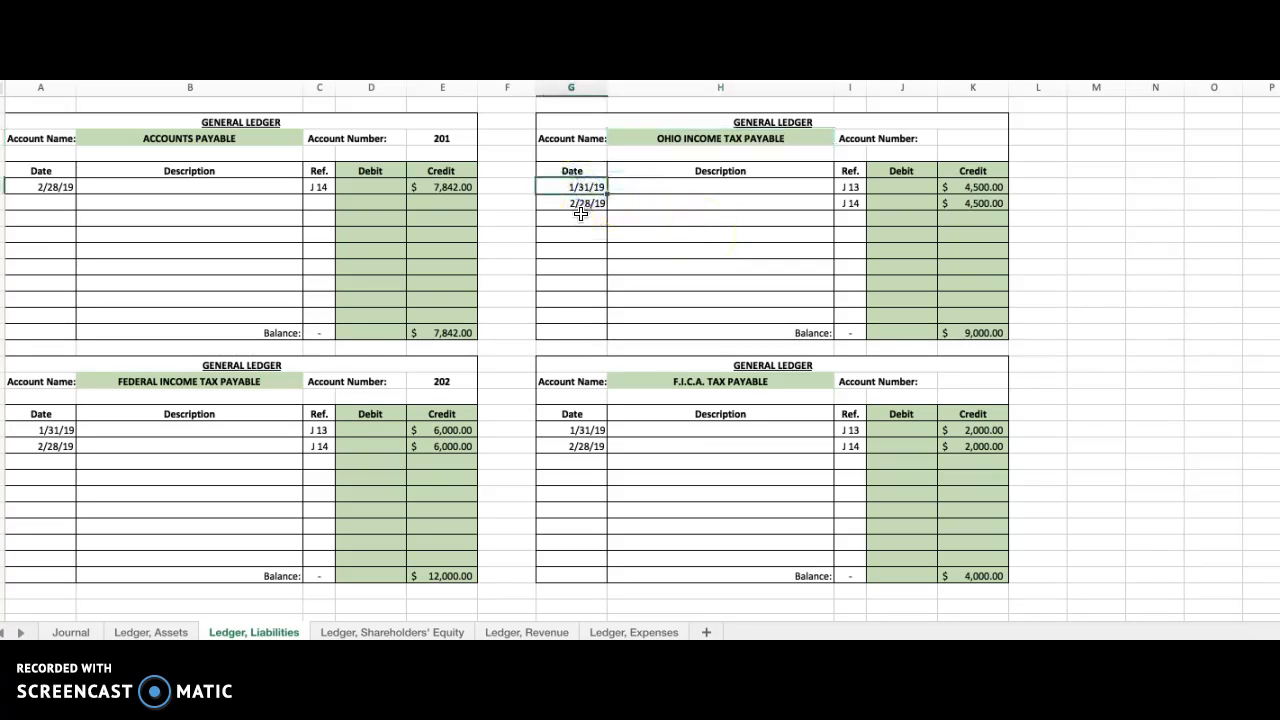
pyautogui.click(980, 188)
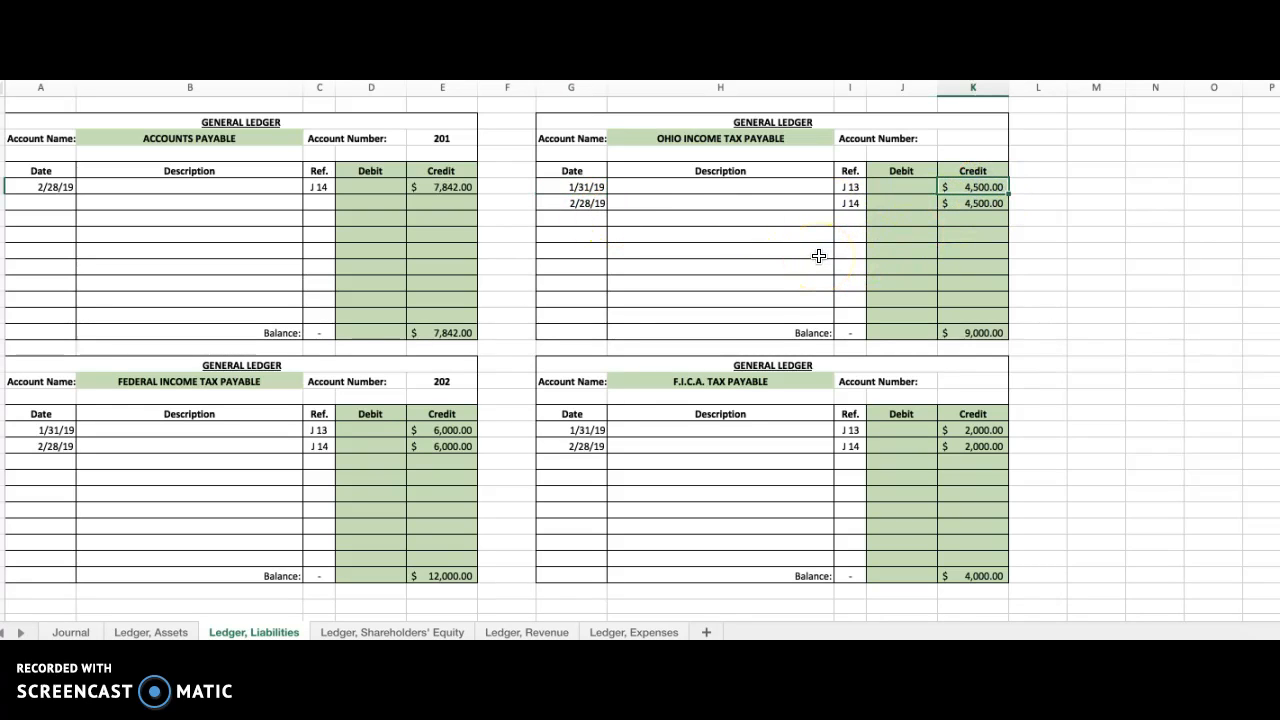
pyautogui.click(585, 203)
pyautogui.click(985, 203)
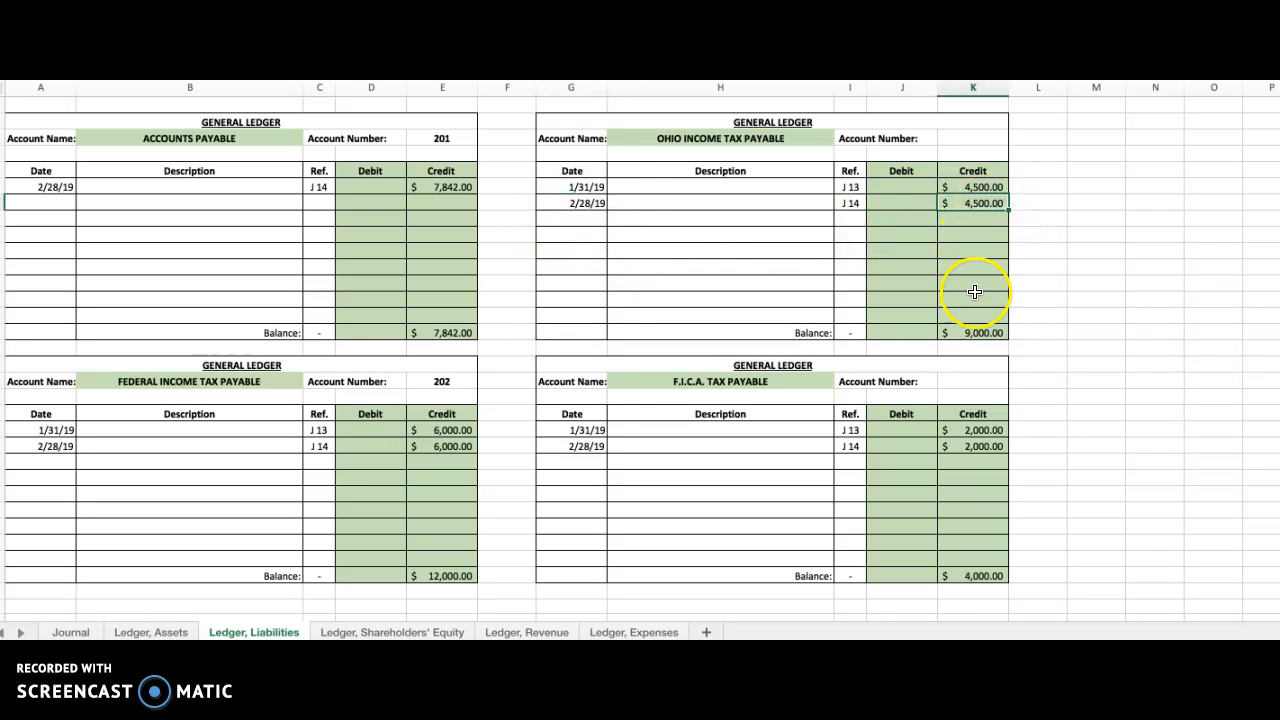
pyautogui.click(984, 333)
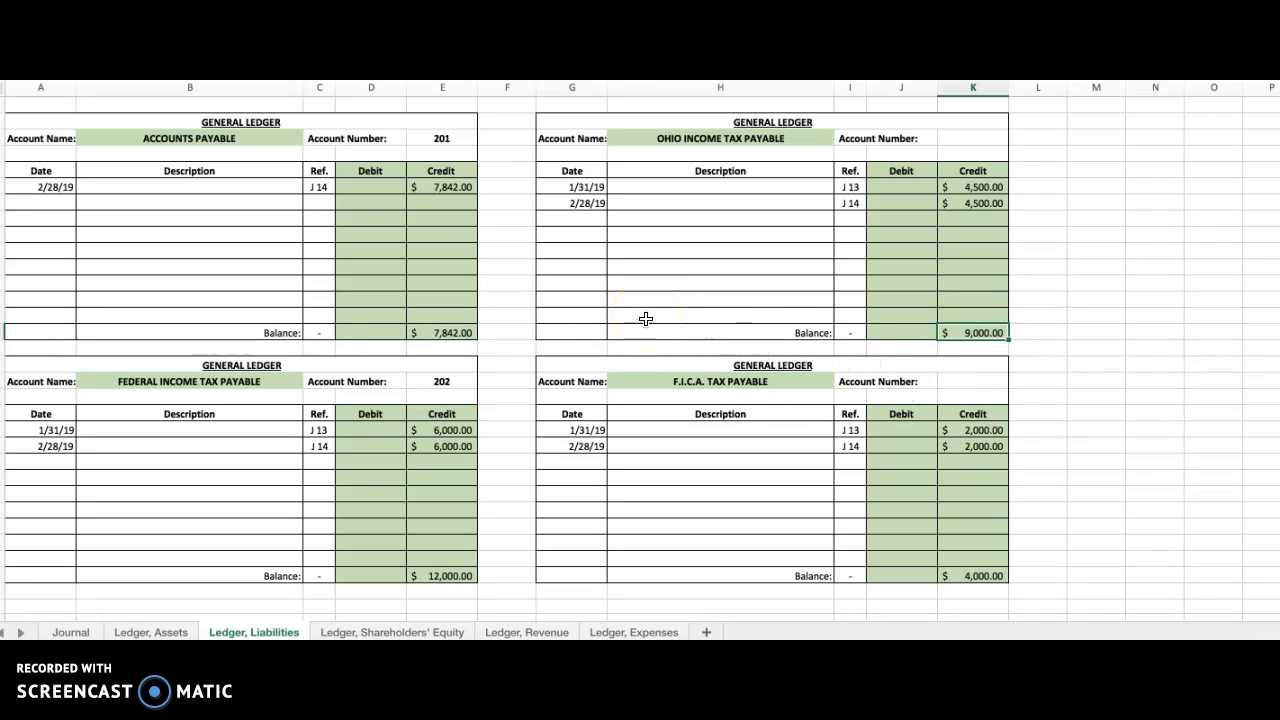
# Examine the dates and credits of the January and February entries in the F.I.C.A. Tax Payable account, and its balance
pyautogui.click(718, 382)
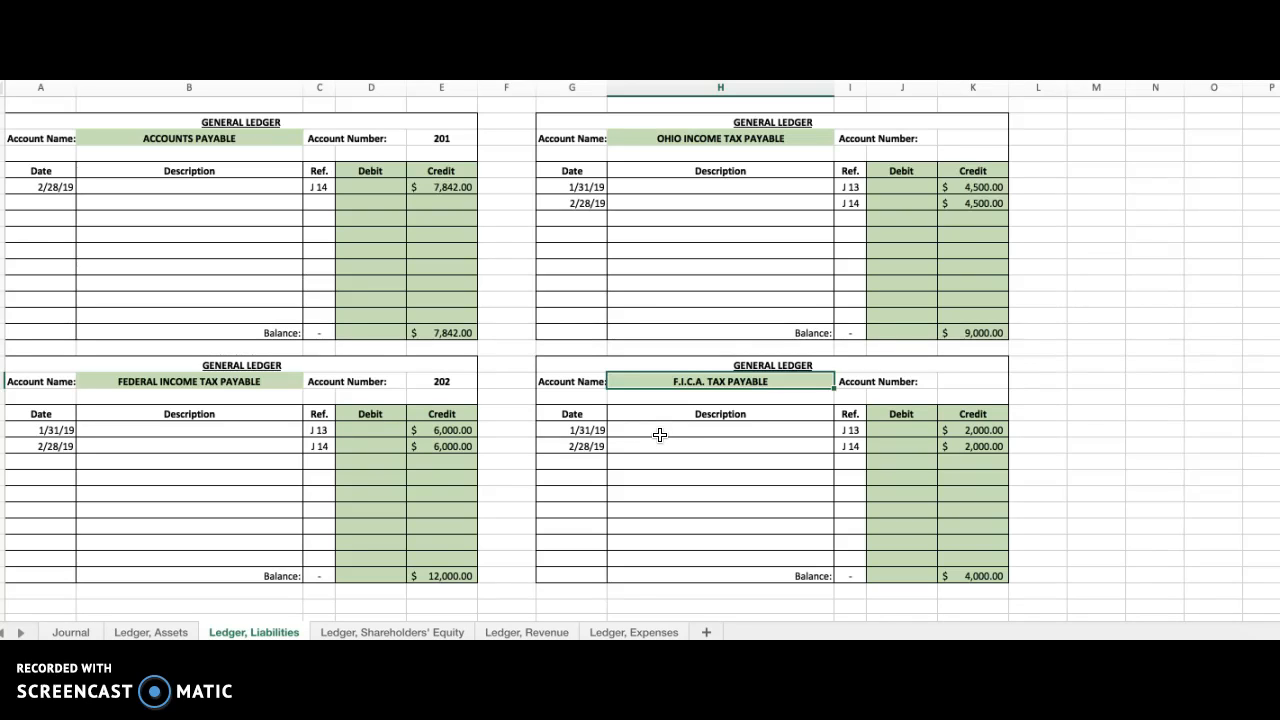
pyautogui.click(580, 430)
pyautogui.click(582, 447)
pyautogui.click(976, 430)
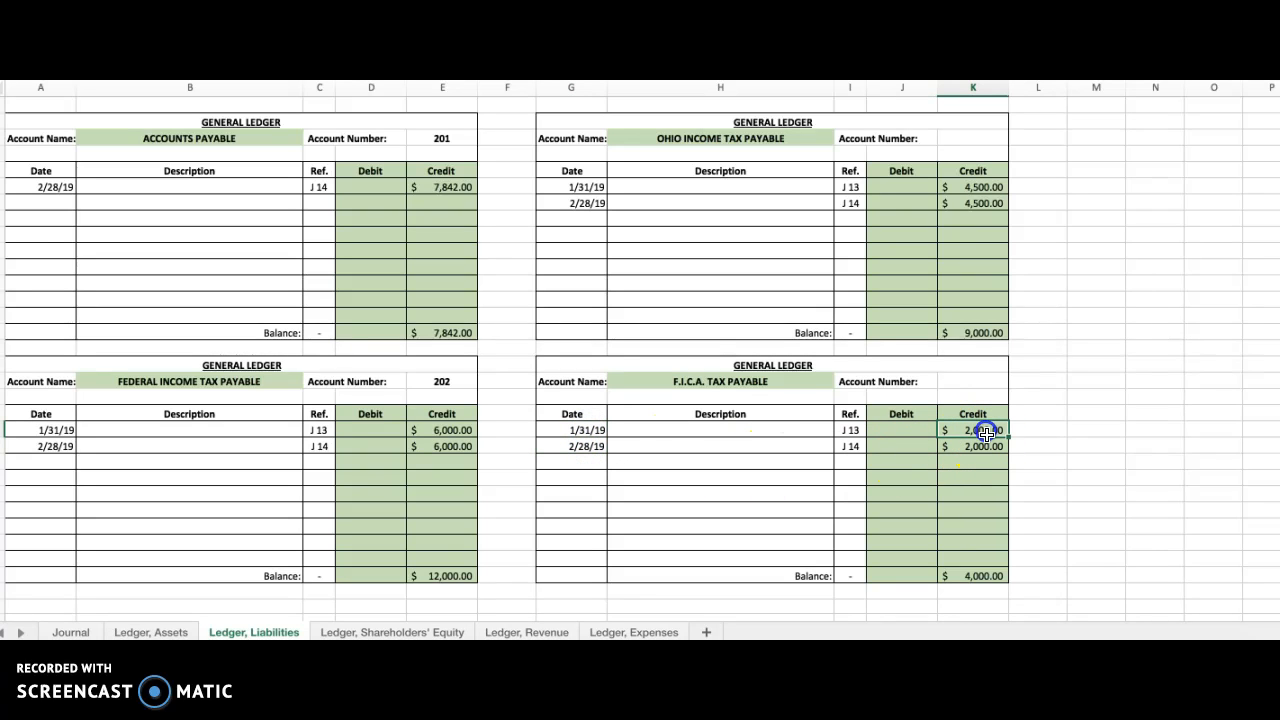
pyautogui.click(981, 446)
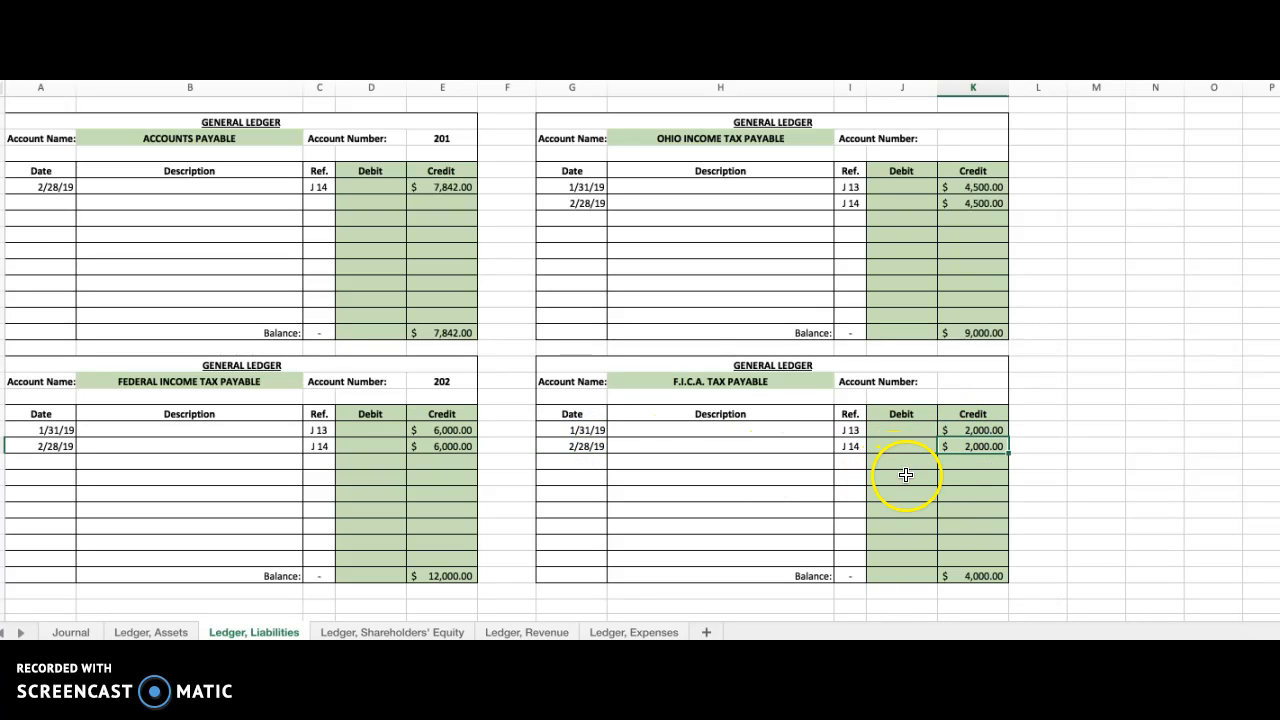
pyautogui.click(976, 577)
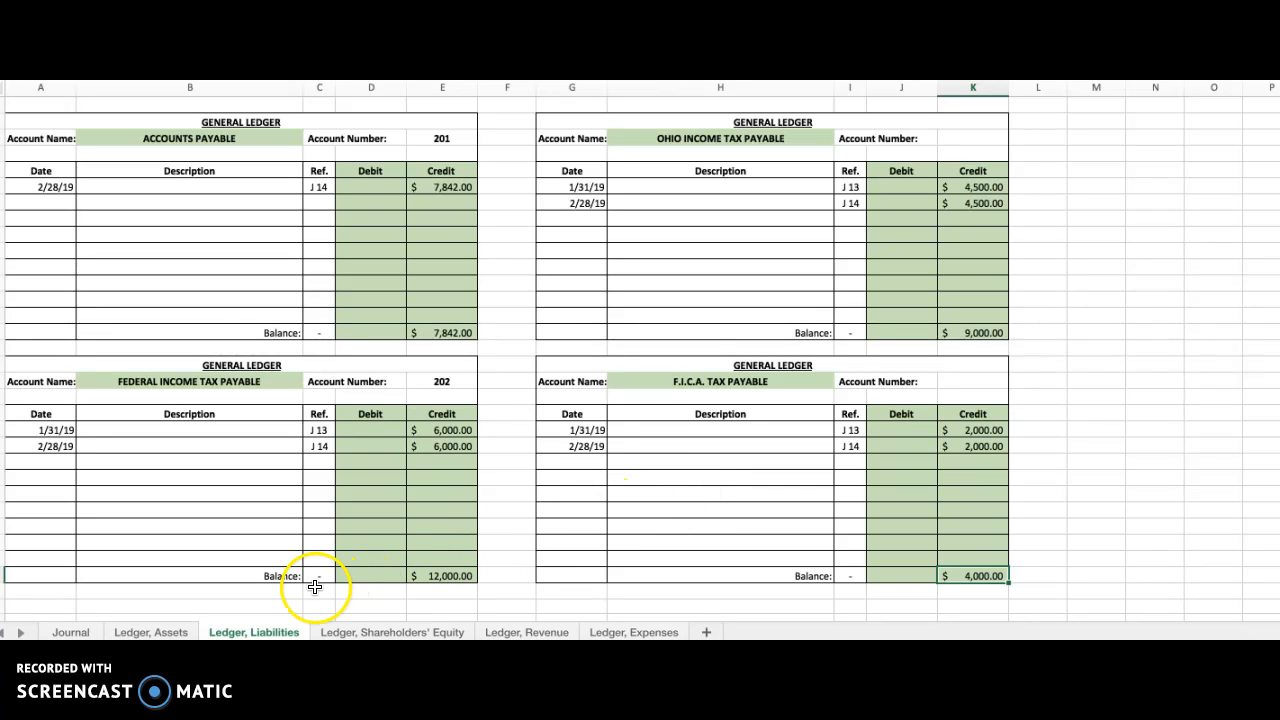
# Look through the shareholders' equity, revenue and expense ledgers to find the Salaries Expense account
pyautogui.click(415, 632)
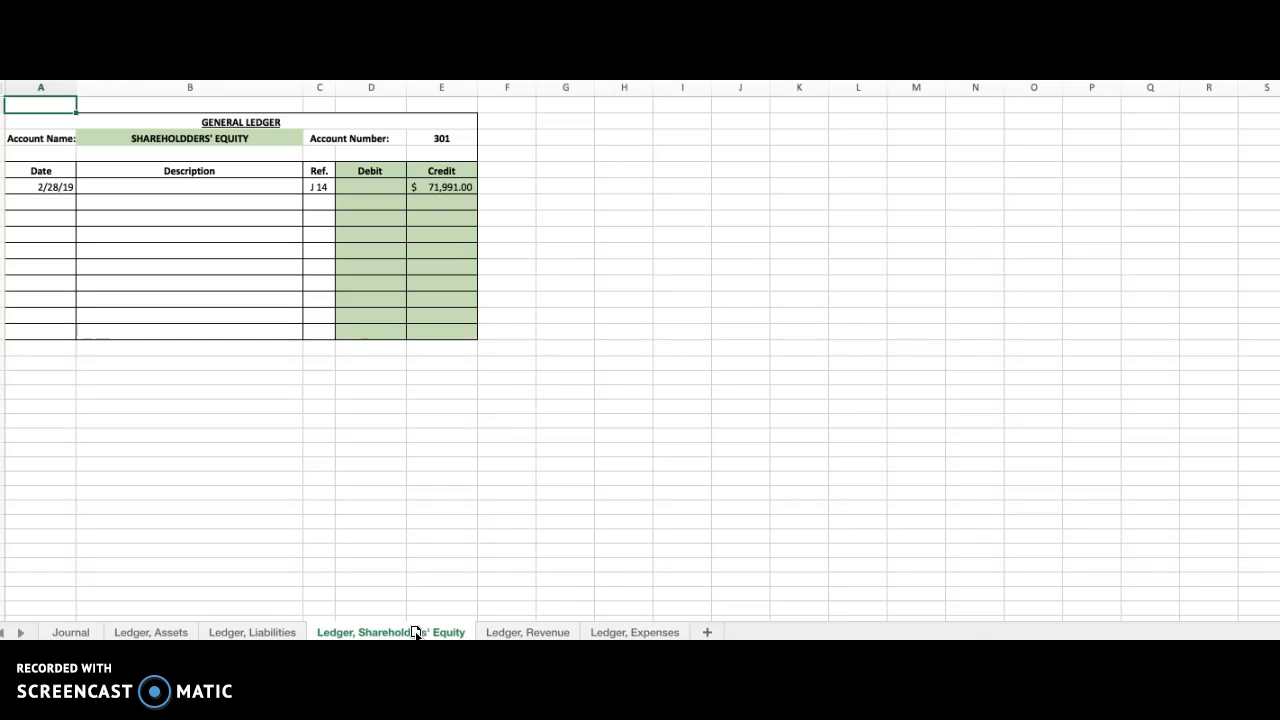
pyautogui.click(533, 632)
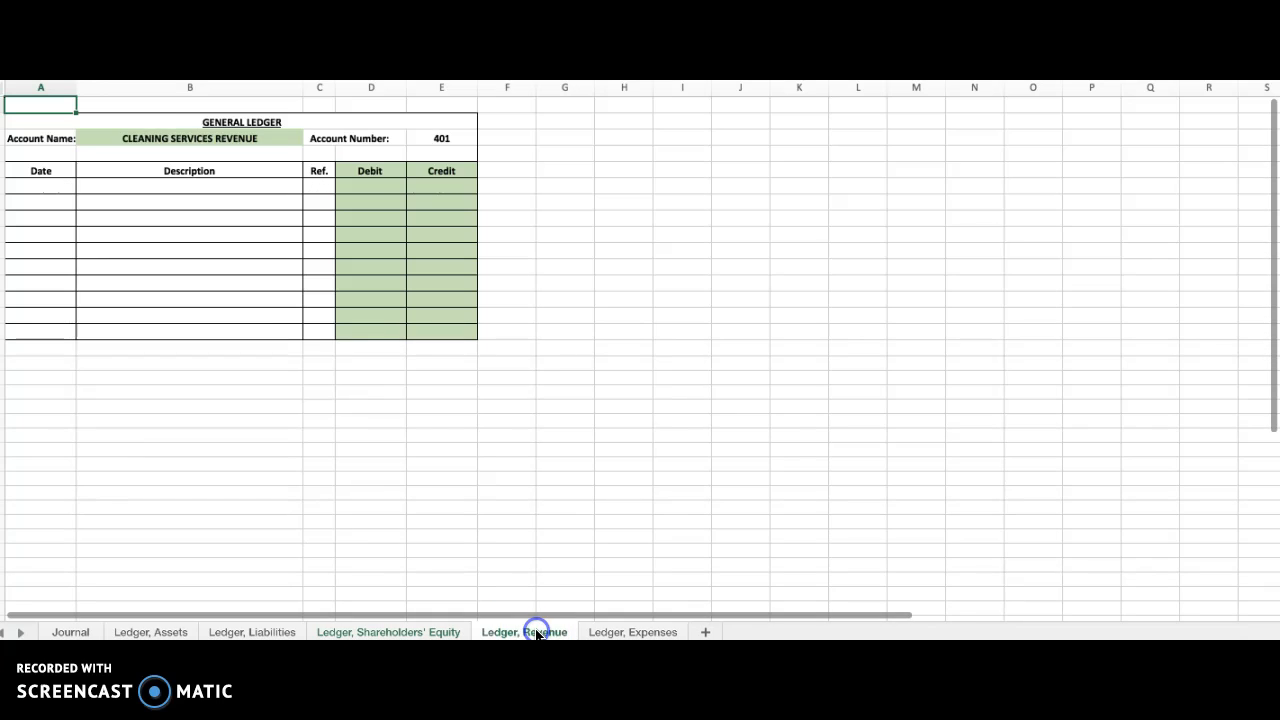
pyautogui.click(627, 632)
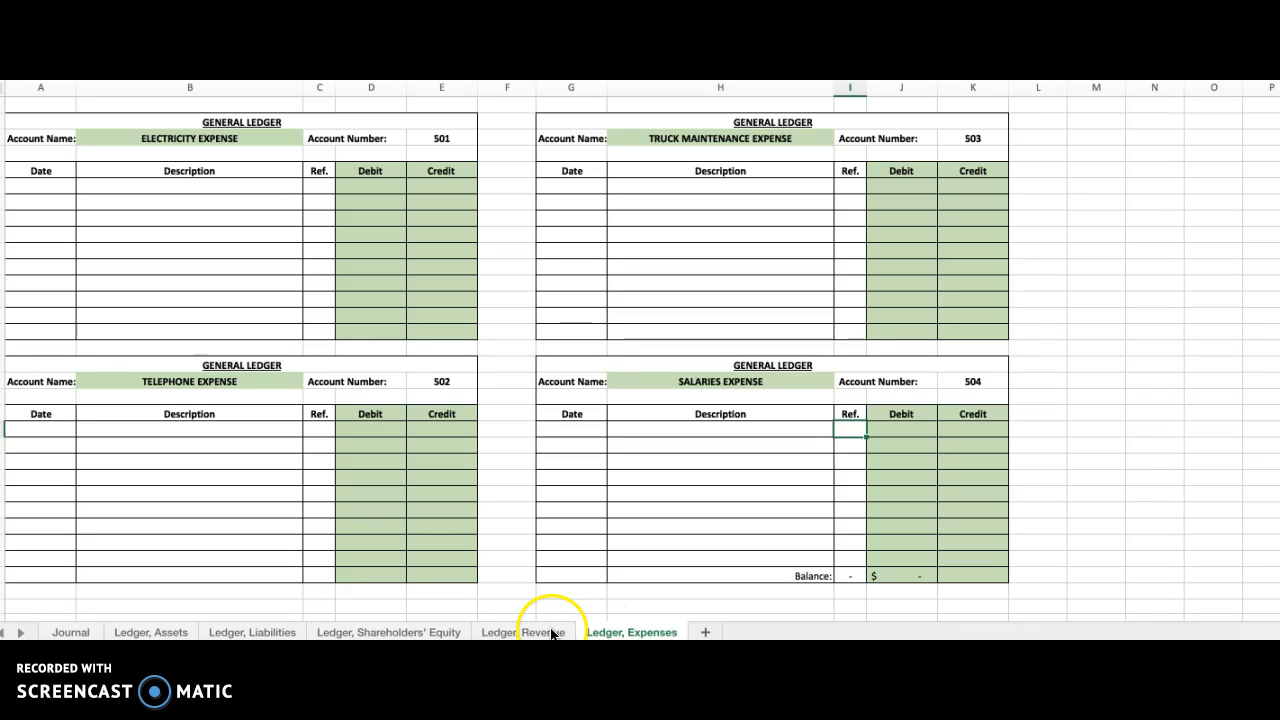
pyautogui.click(716, 382)
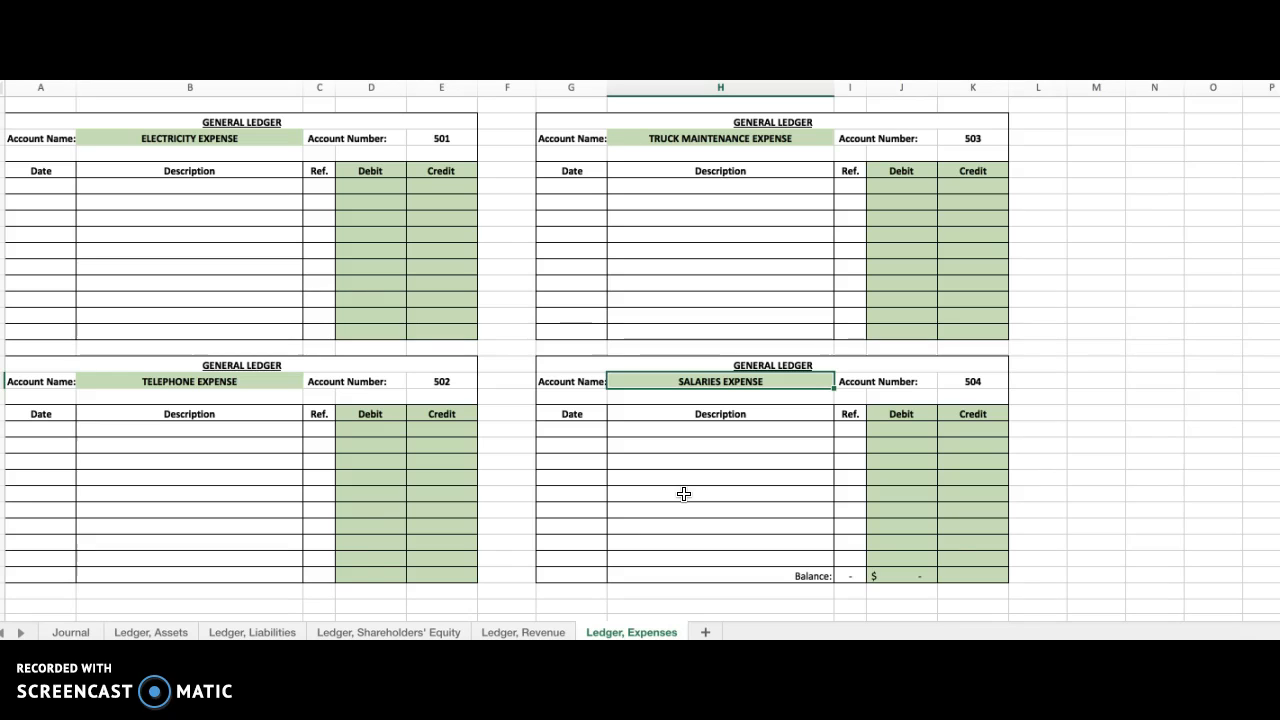
# Examine the Salaries Expense line of the payroll entry in the journal and its debit amount
pyautogui.click(71, 632)
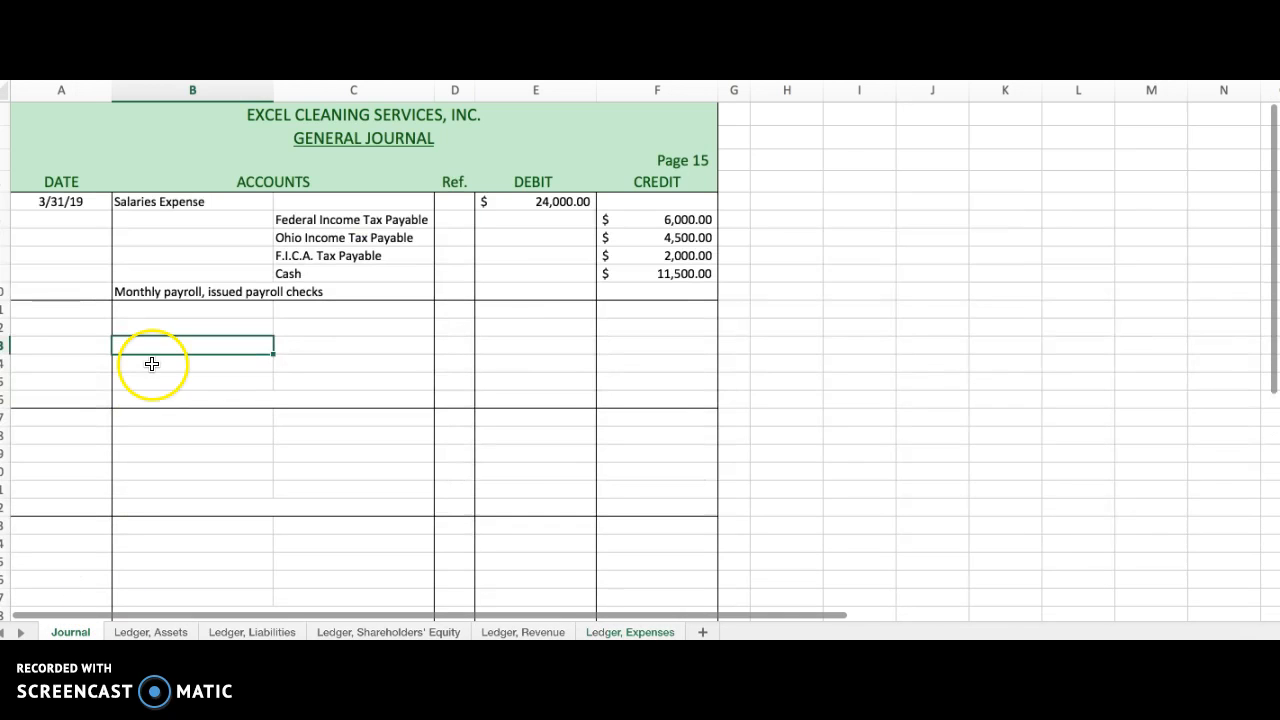
pyautogui.click(158, 210)
pyautogui.click(158, 204)
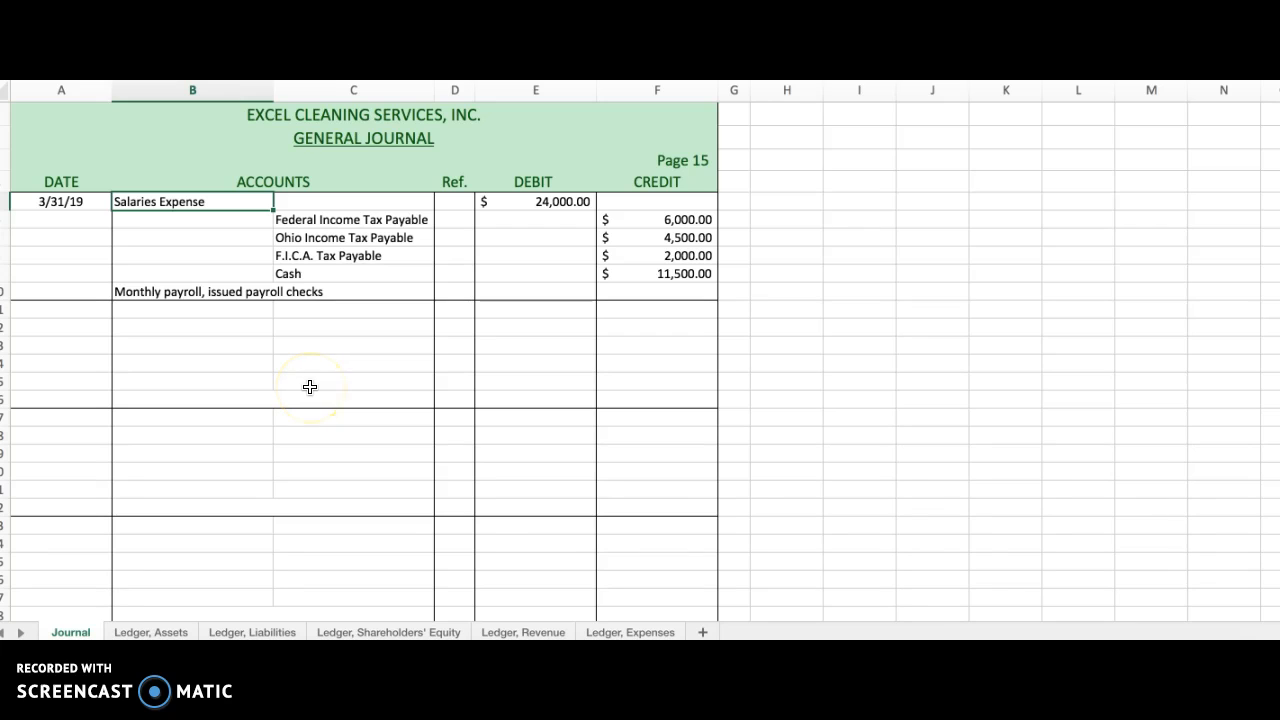
pyautogui.click(549, 203)
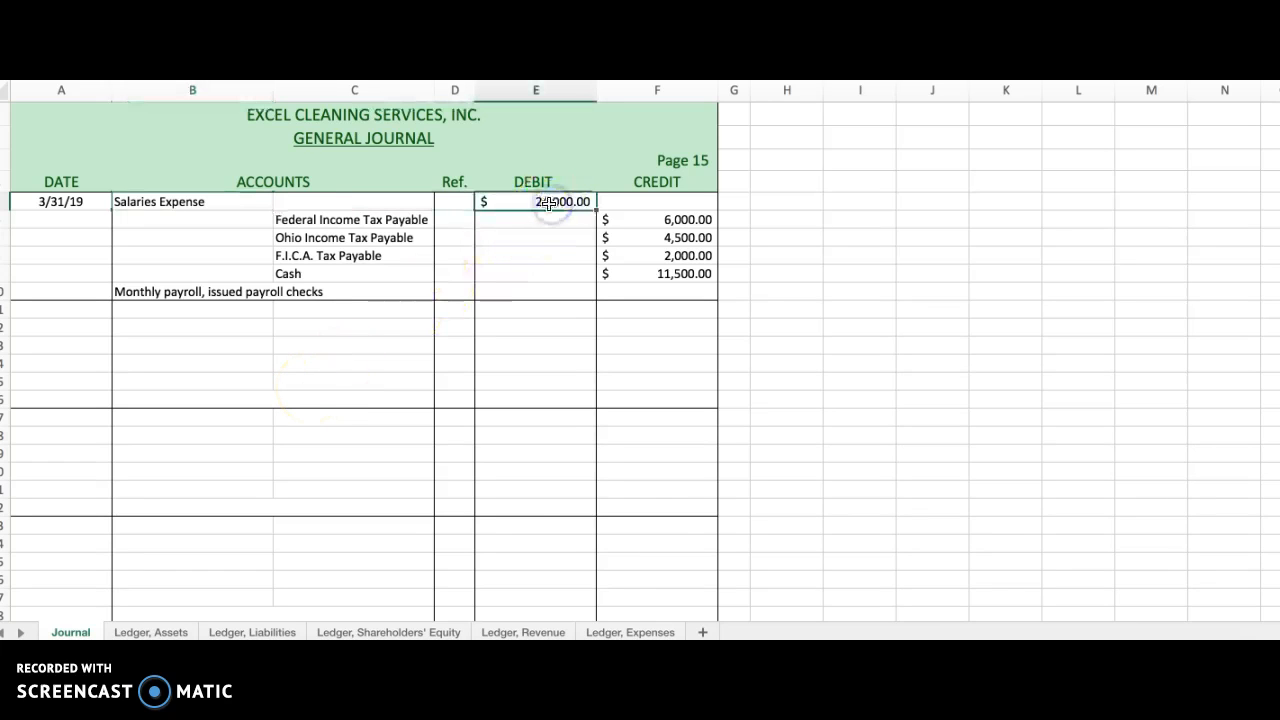
# Post the payroll debit to the Salaries Expense ledger account with date 3/31/19, reference J 15 and debit $24,000.00
pyautogui.click(631, 632)
pyautogui.click(586, 429)
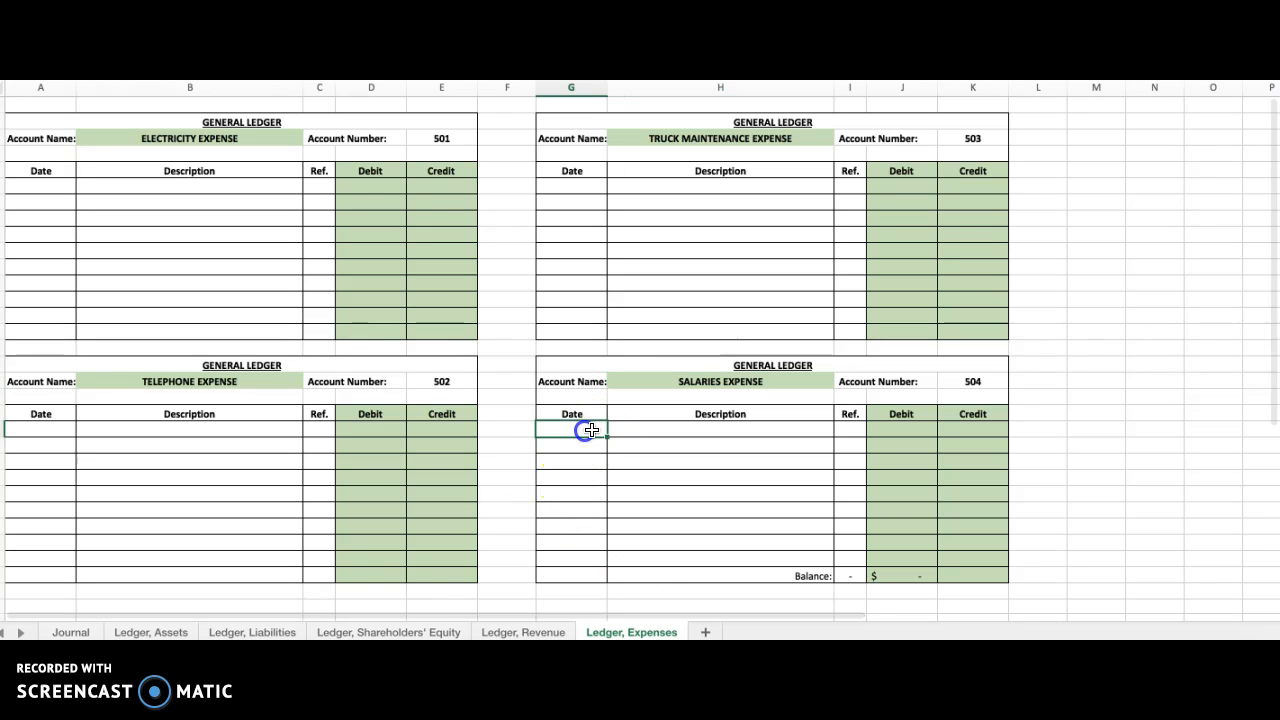
pyautogui.write('3/31/19')
pyautogui.press('Tab')
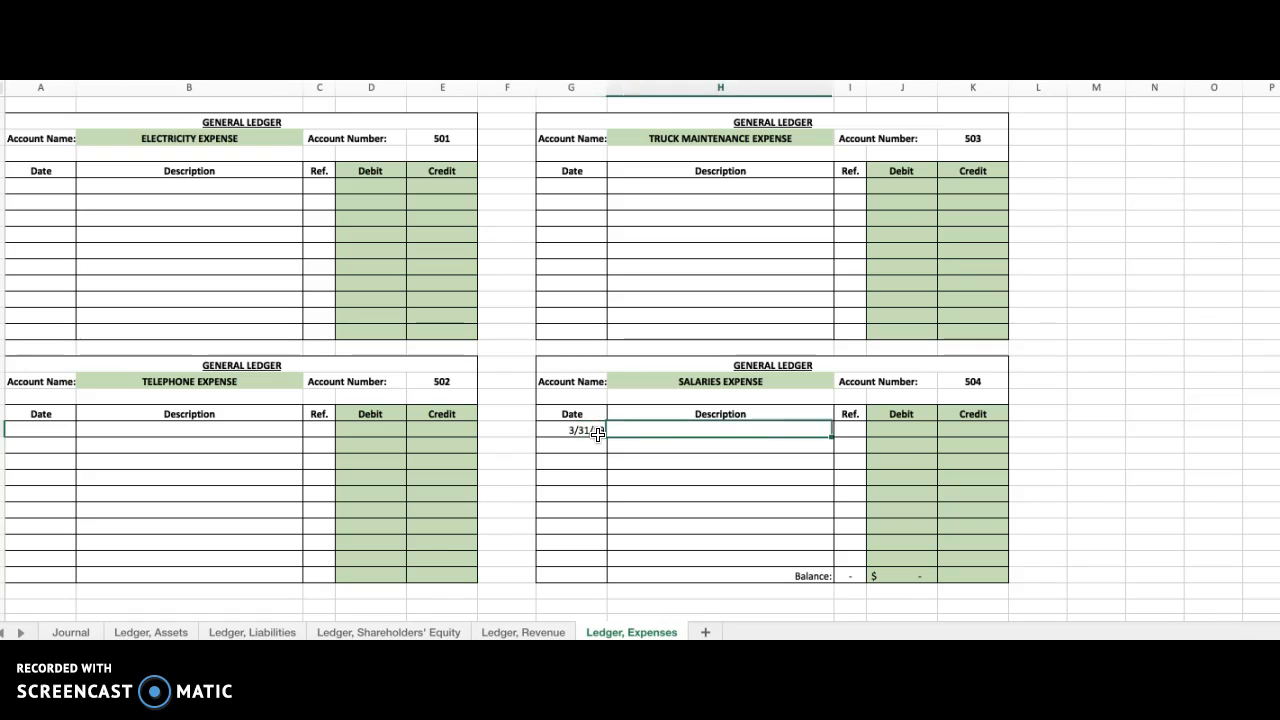
pyautogui.press('Tab')
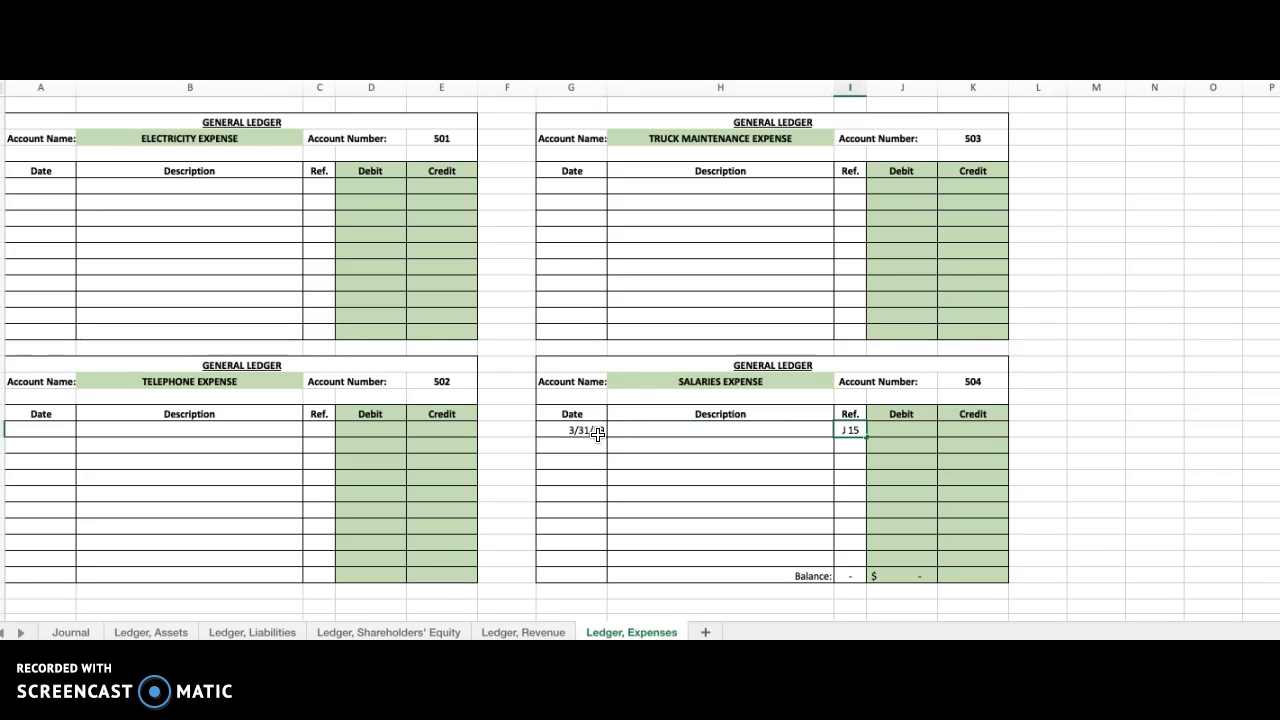
pyautogui.press('Tab')
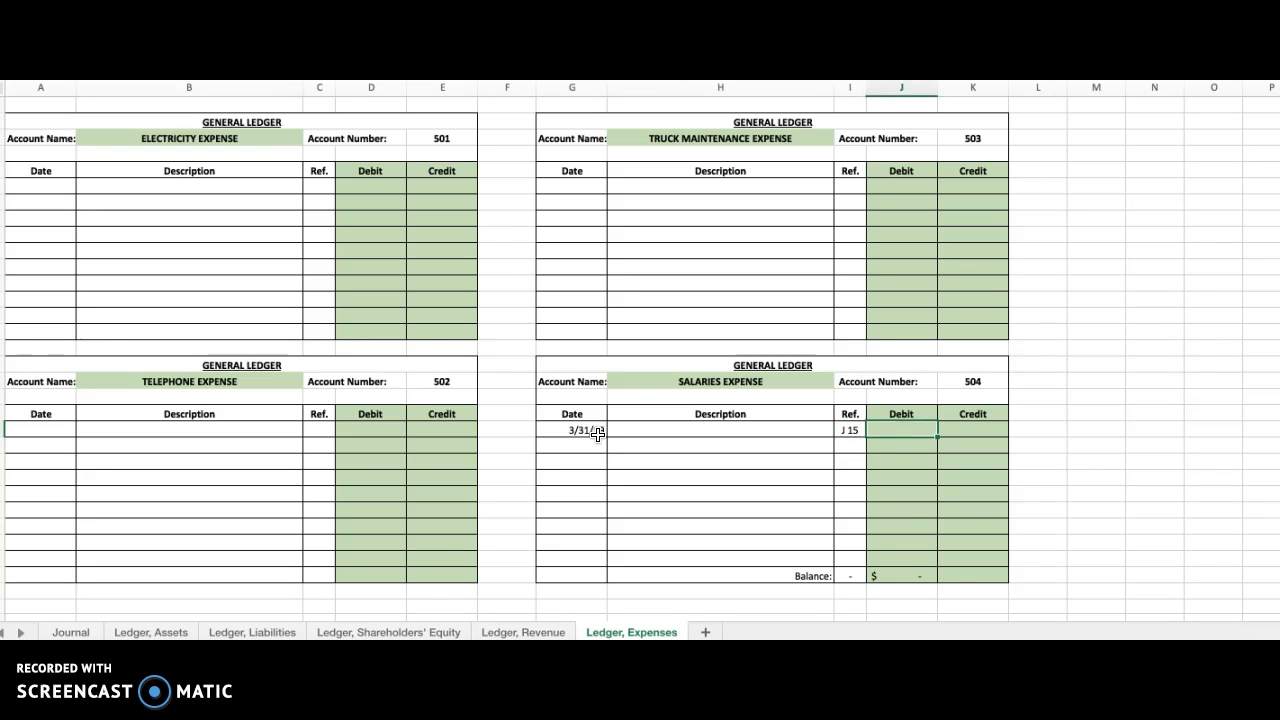
pyautogui.press('Return')
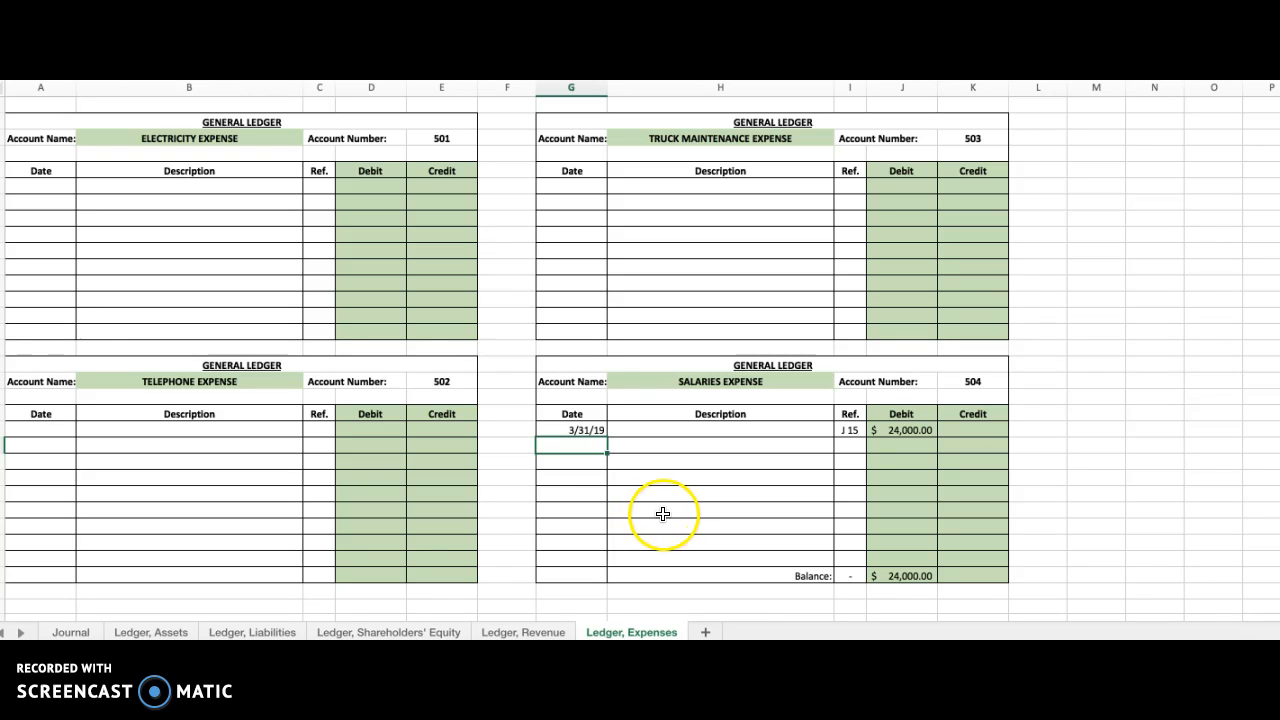
pyautogui.click(580, 430)
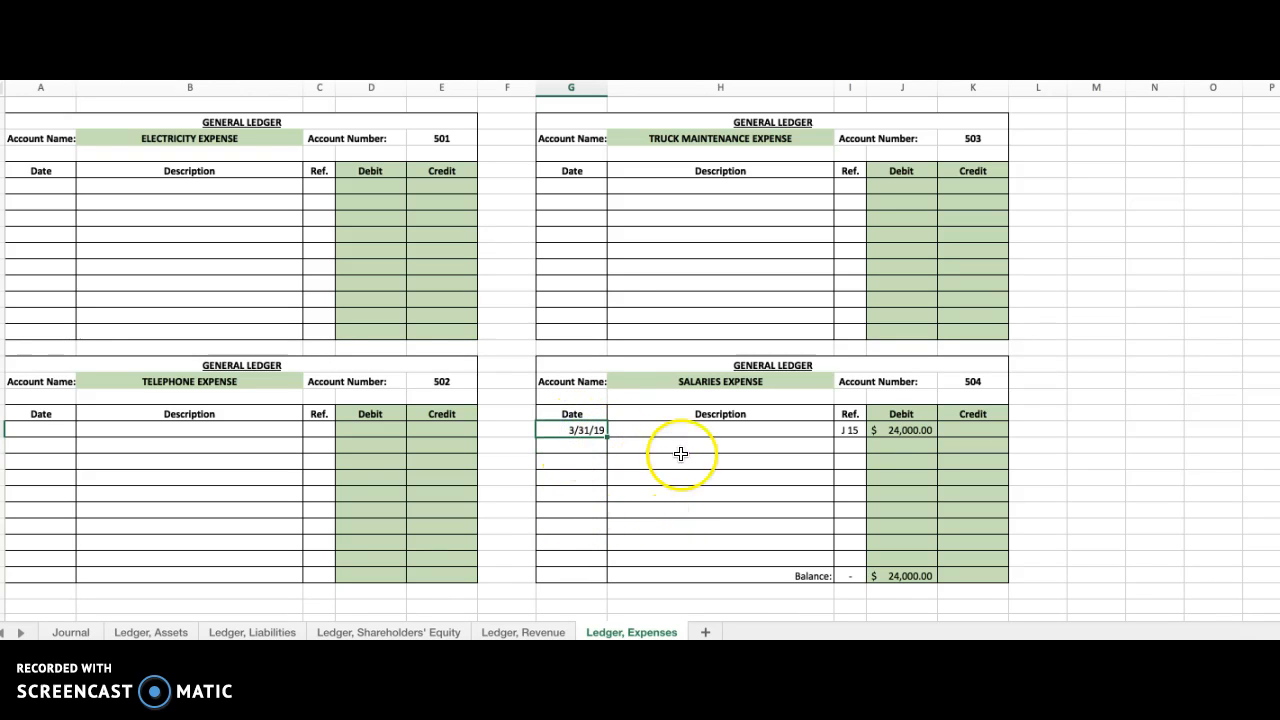
pyautogui.click(912, 433)
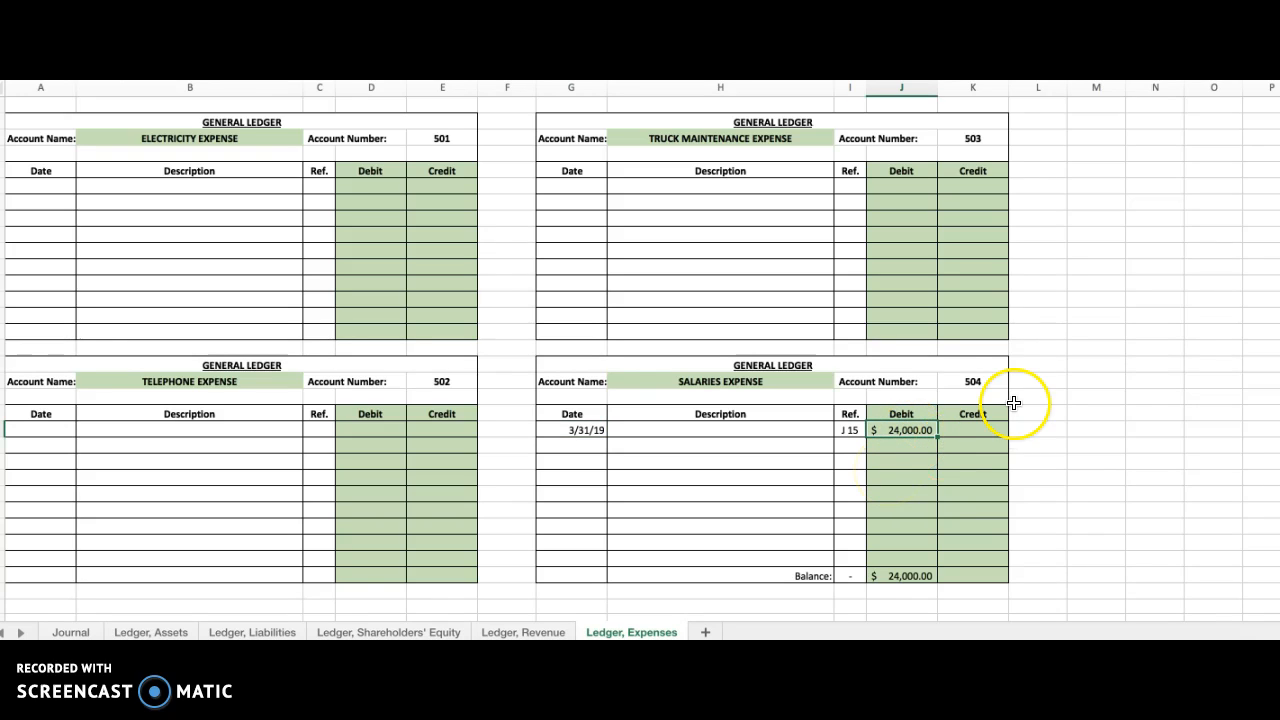
# Enter the ledger's Salaries Expense account number, 504, as the posting reference on that line of the journal
pyautogui.click(975, 383)
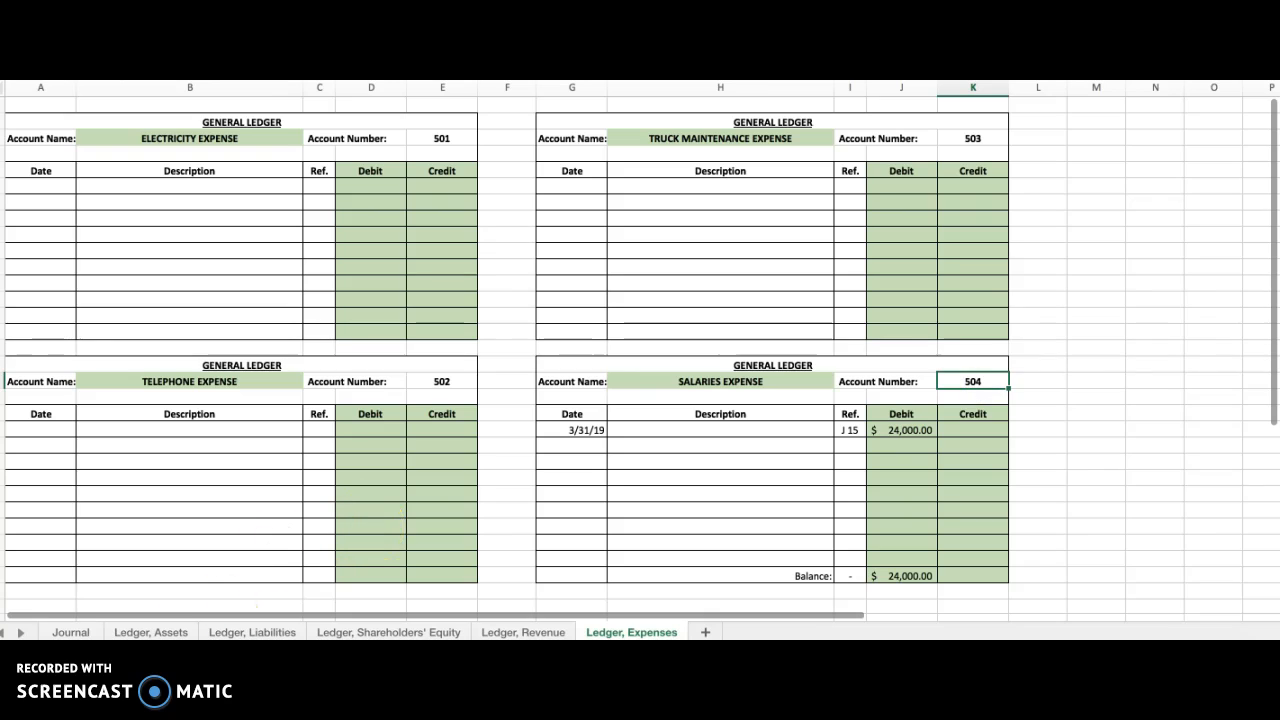
pyautogui.click(70, 632)
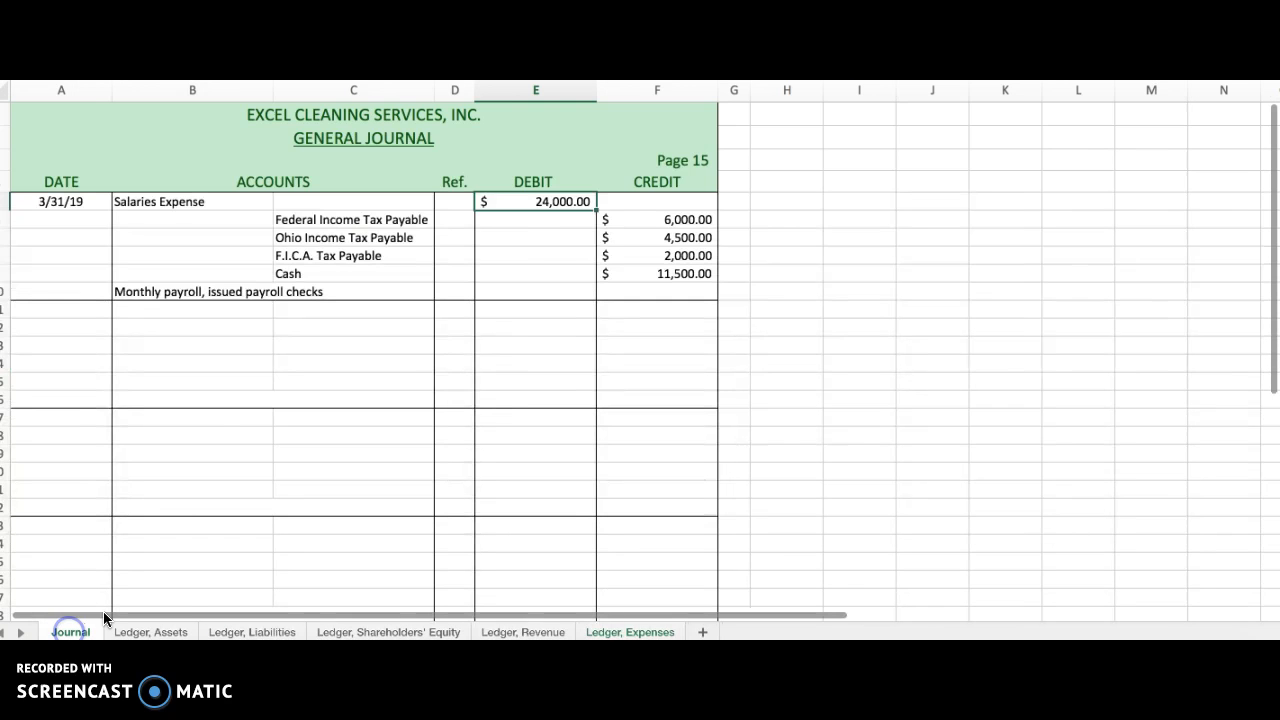
pyautogui.click(455, 201)
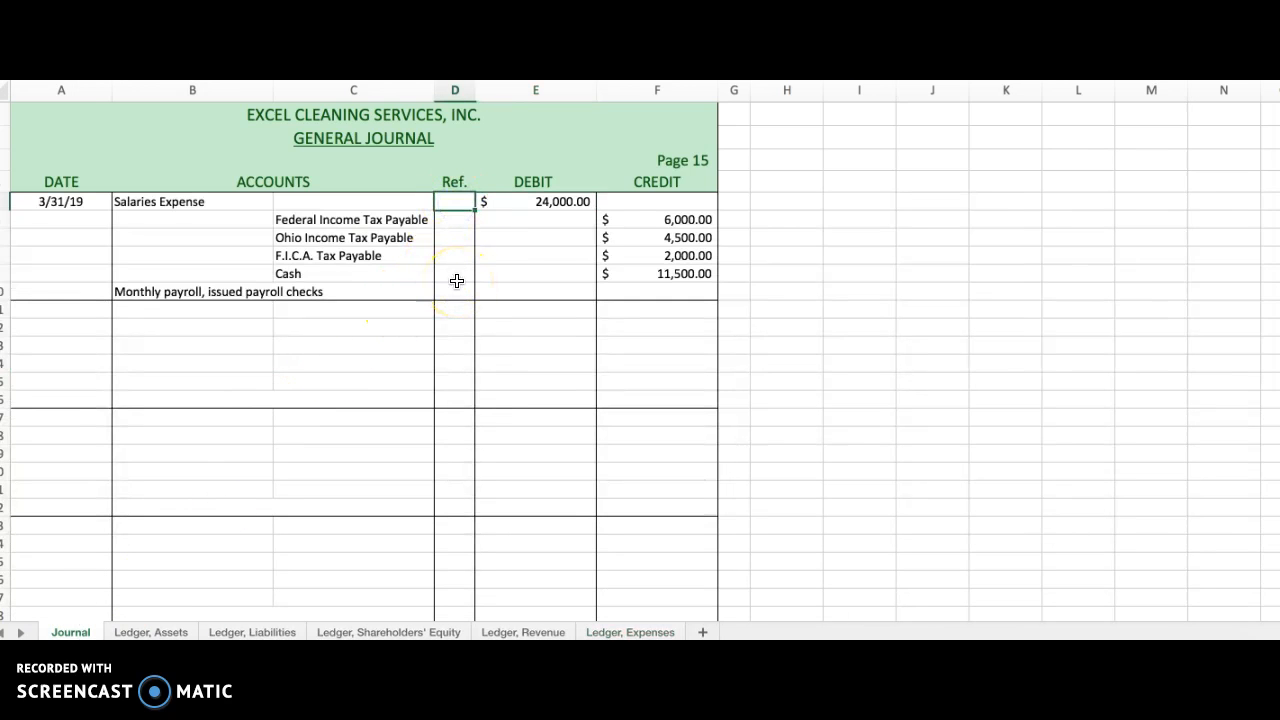
pyautogui.write('504')
pyautogui.press('Return')
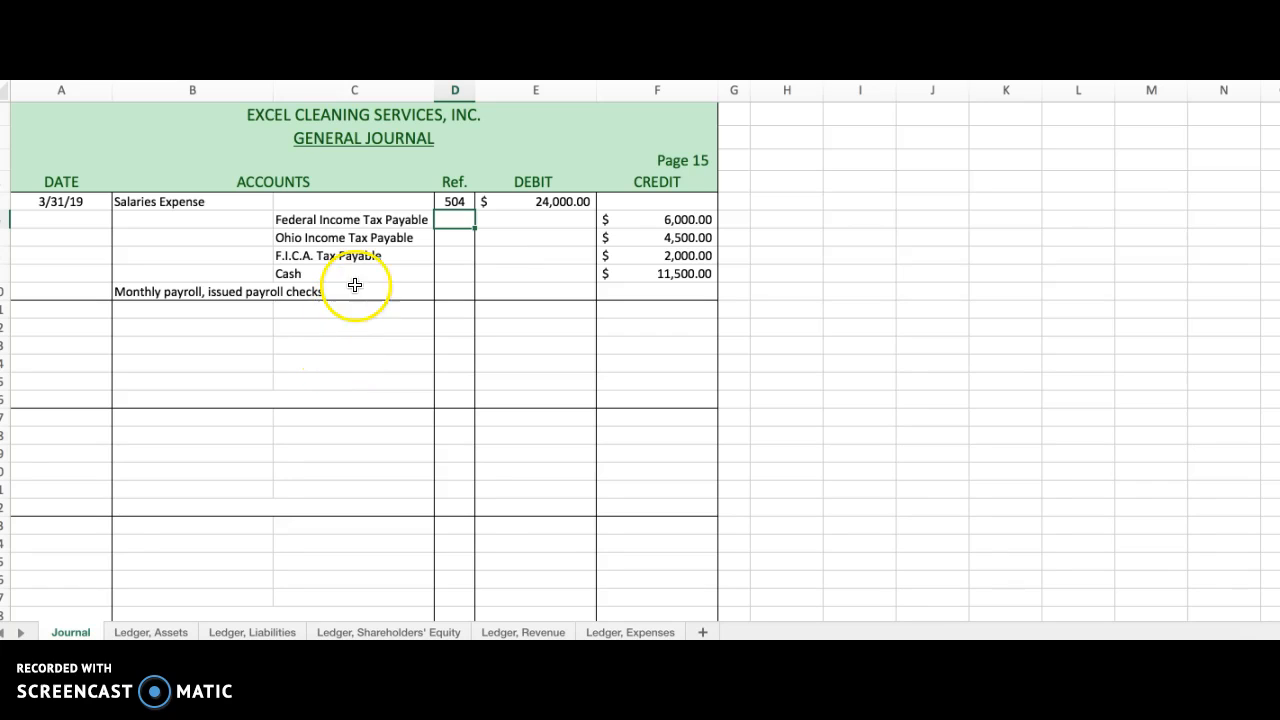
# Begin a new line dated 3/31/19 below the February entry in the Federal Income Tax Payable ledger account
pyautogui.click(688, 220)
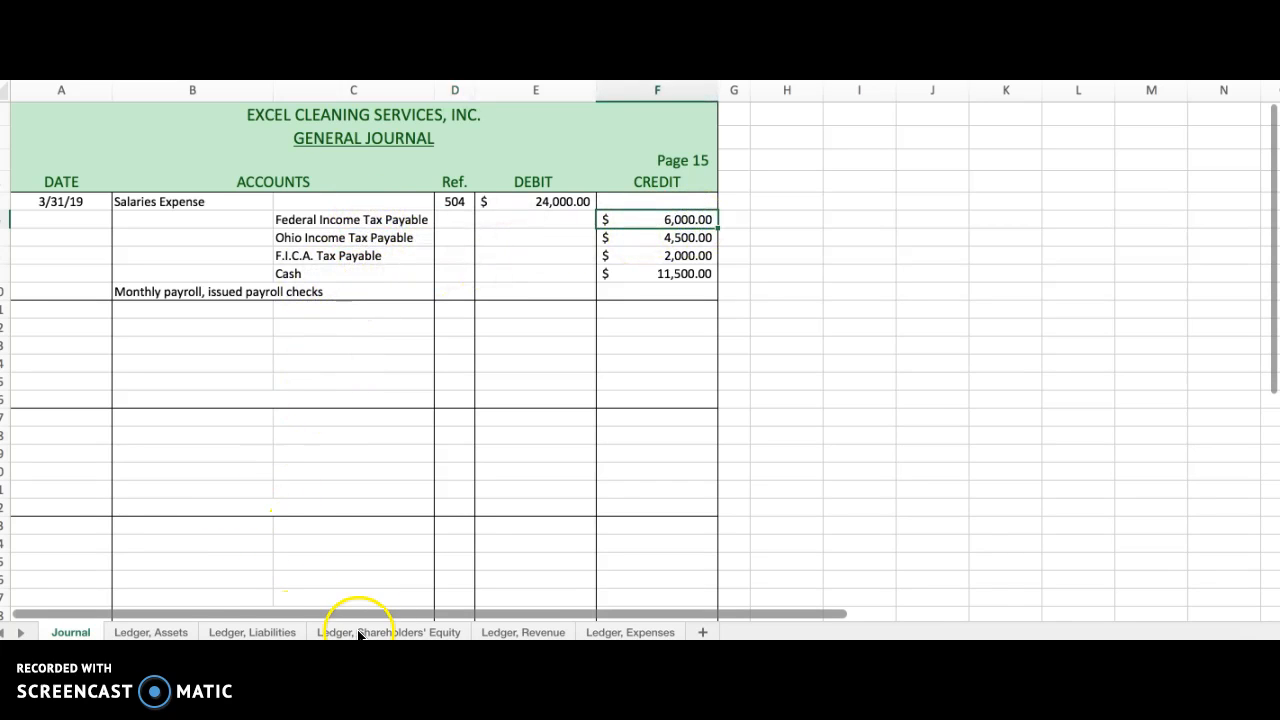
pyautogui.click(242, 632)
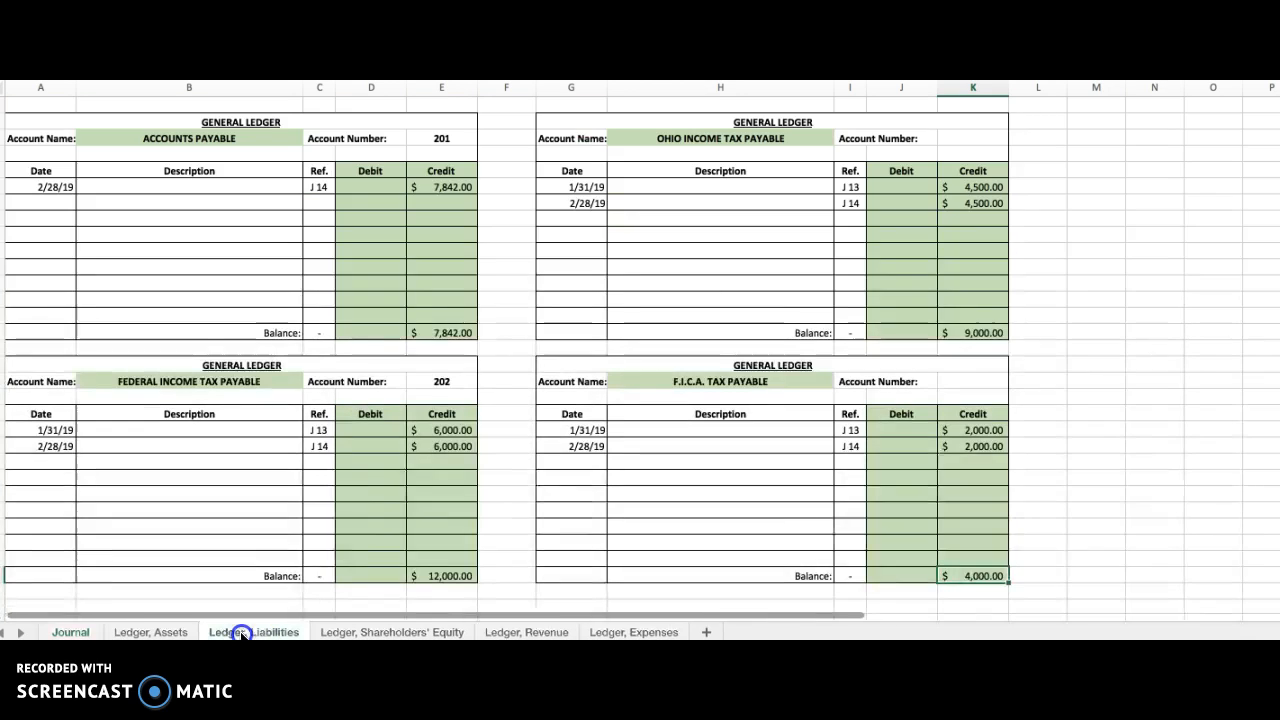
pyautogui.click(50, 458)
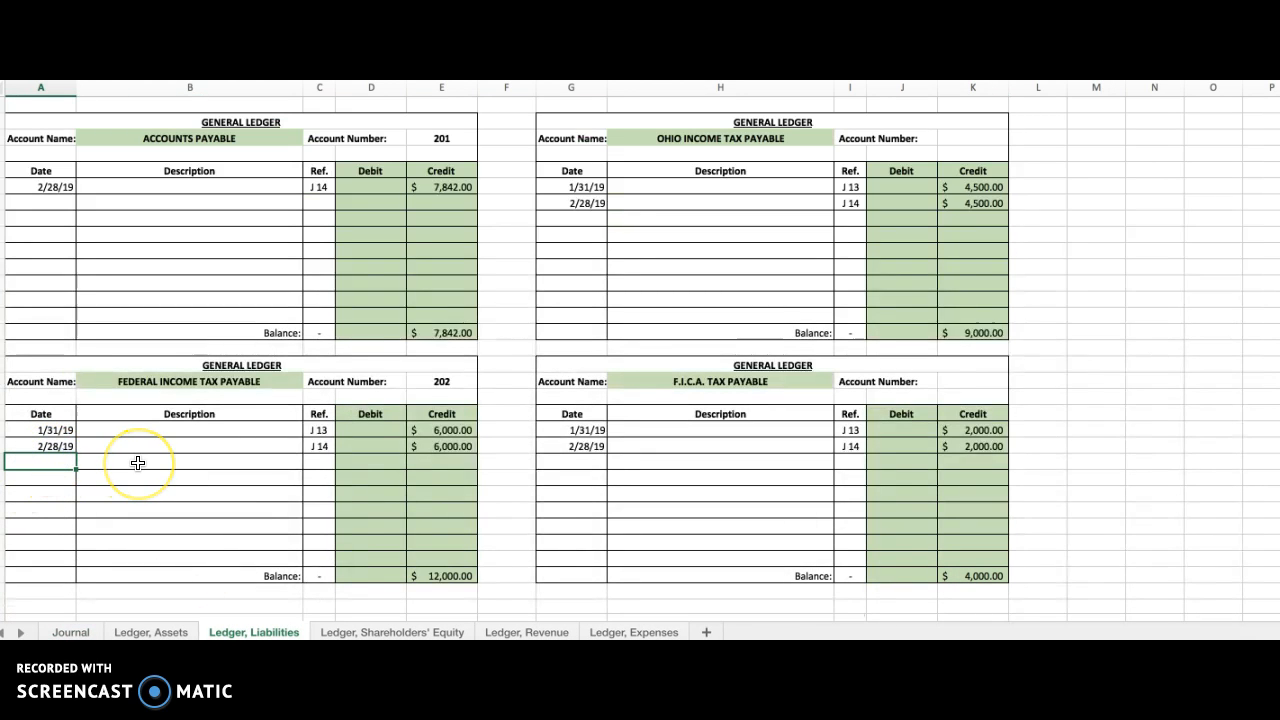
pyautogui.write('3/')
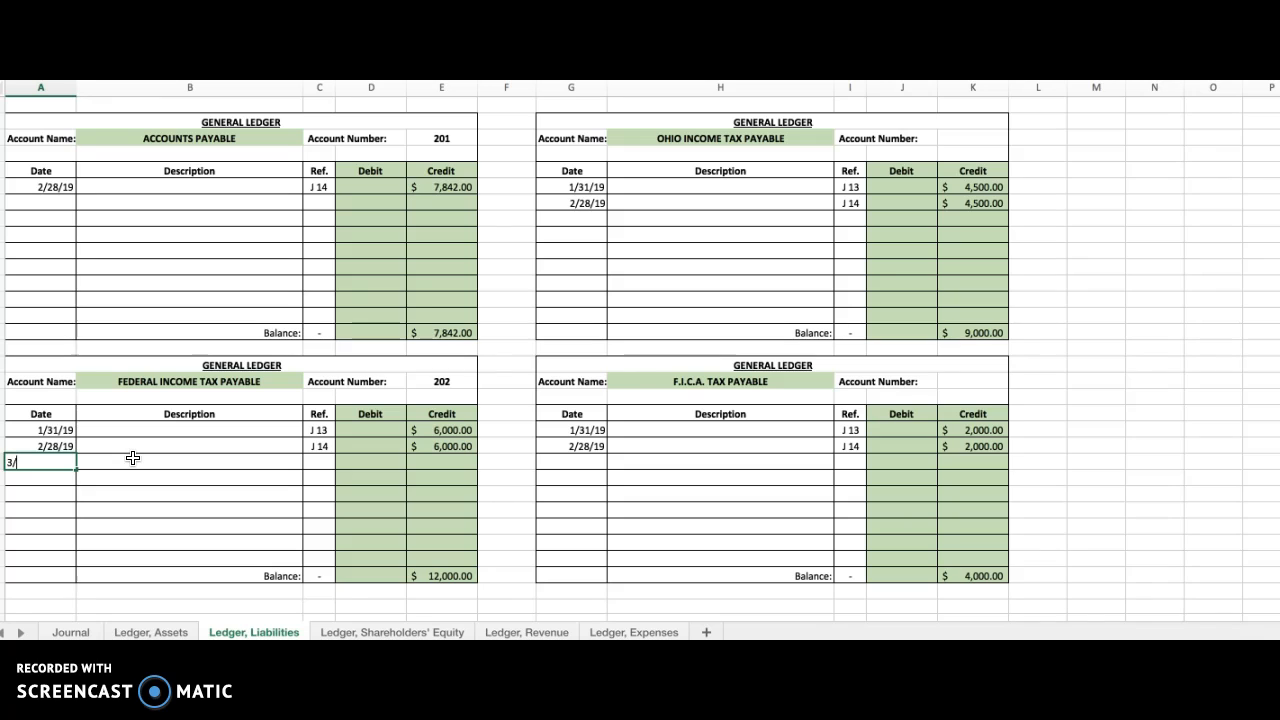
pyautogui.write('3/19')
pyautogui.press('Tab')
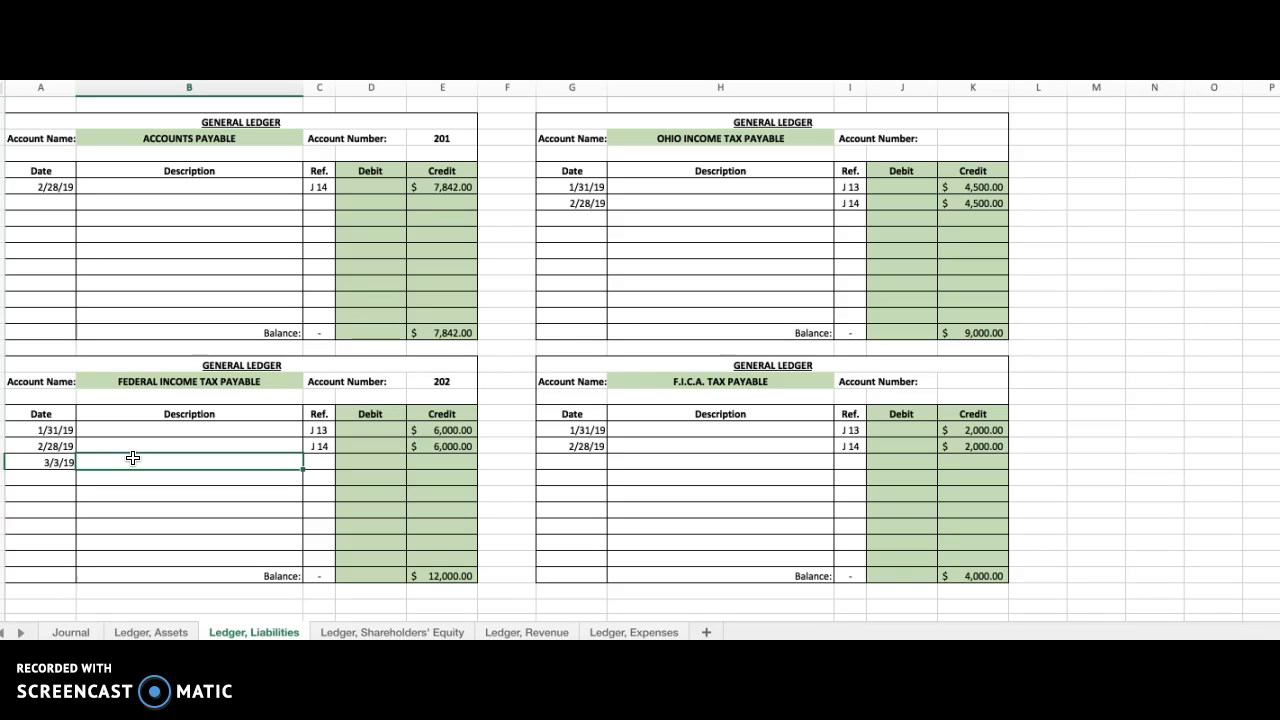
pyautogui.hotkey('shift', 'Tab')
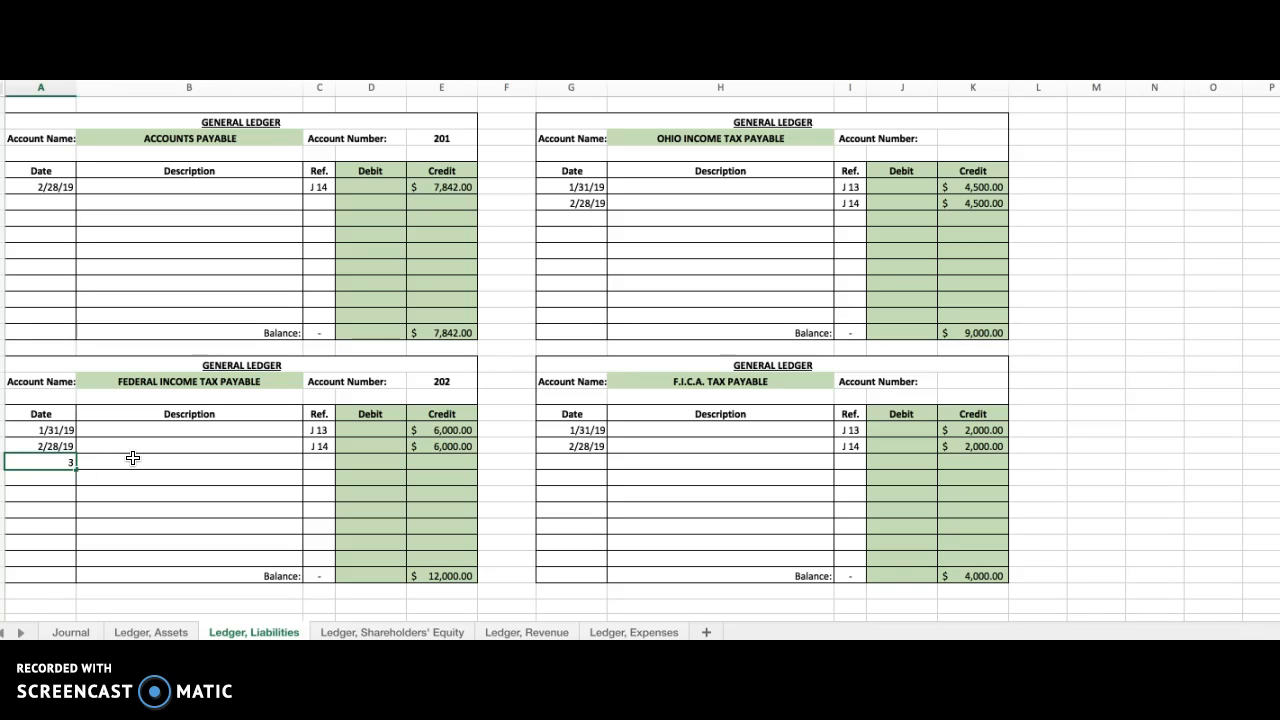
pyautogui.press('Tab')
pyautogui.press('Tab')
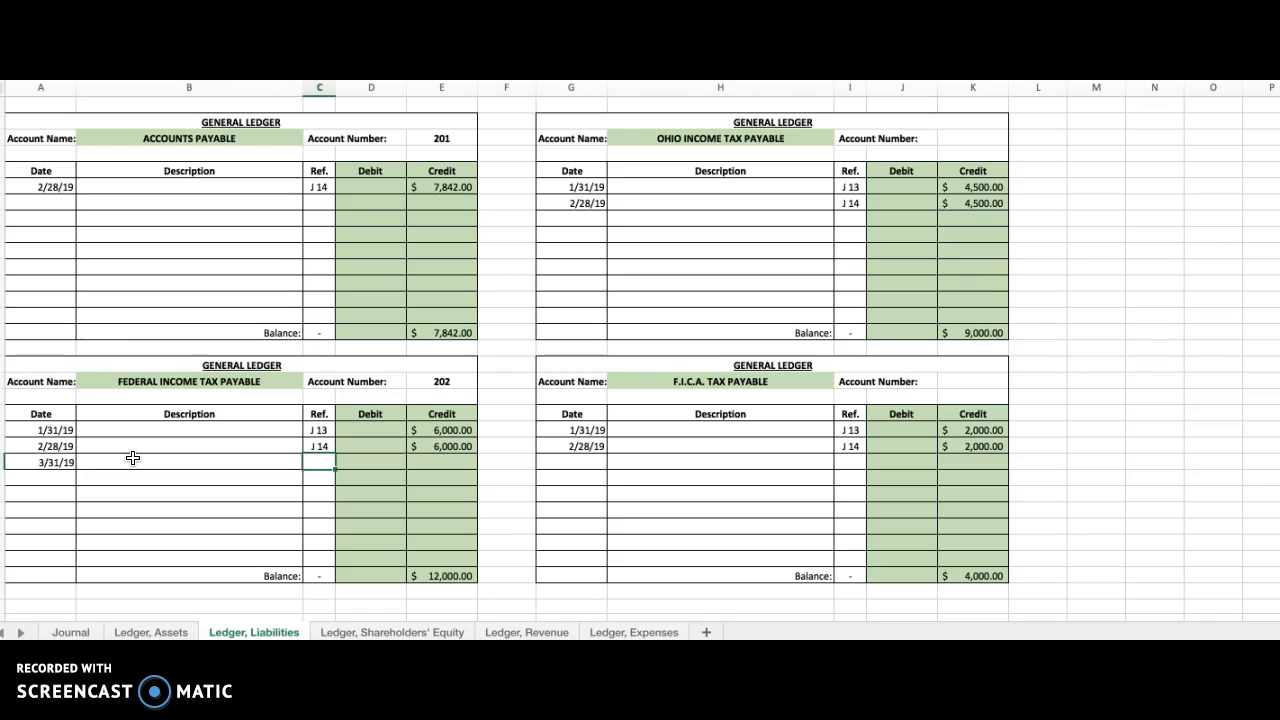
# Enter reference J 15 and a credit of $6,000.00 on the 3/31/19 line of Federal Income Tax Payable, and check the balance
pyautogui.write('J')
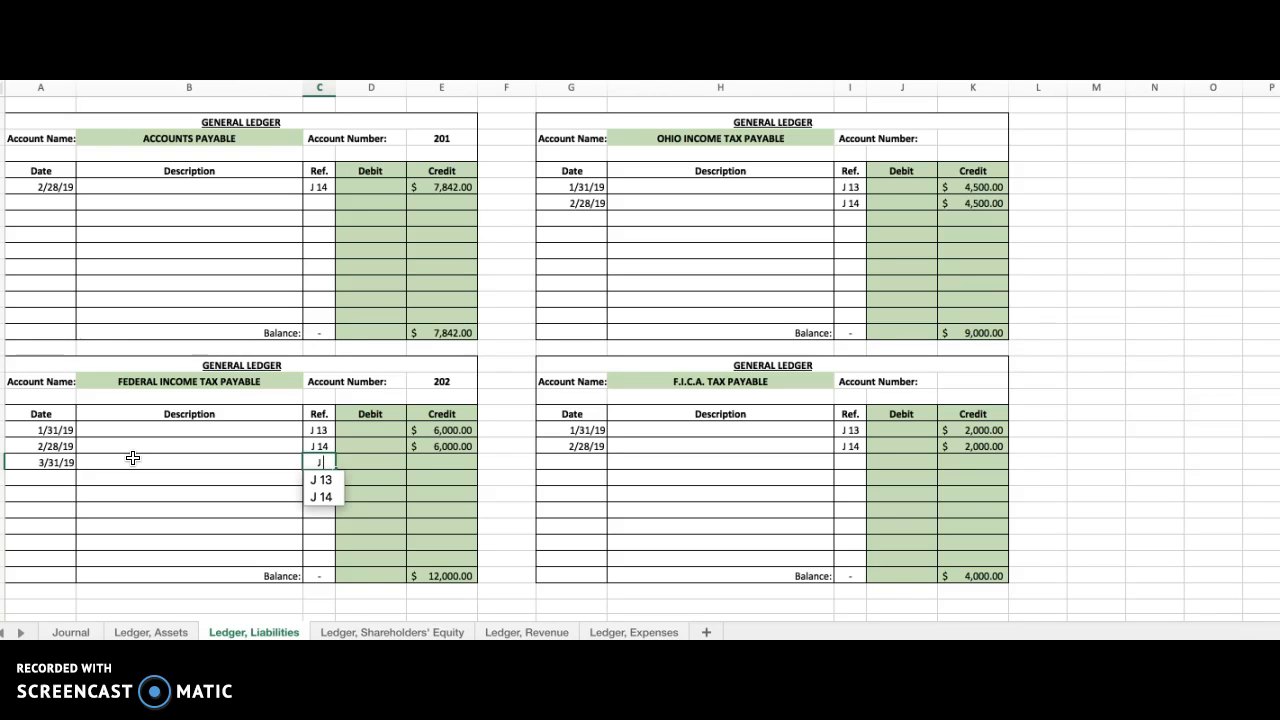
pyautogui.write(' 15')
pyautogui.press('Return')
pyautogui.press('Up')
pyautogui.press('Right')
pyautogui.press('Right')
pyautogui.press('Right')
pyautogui.press('Right')
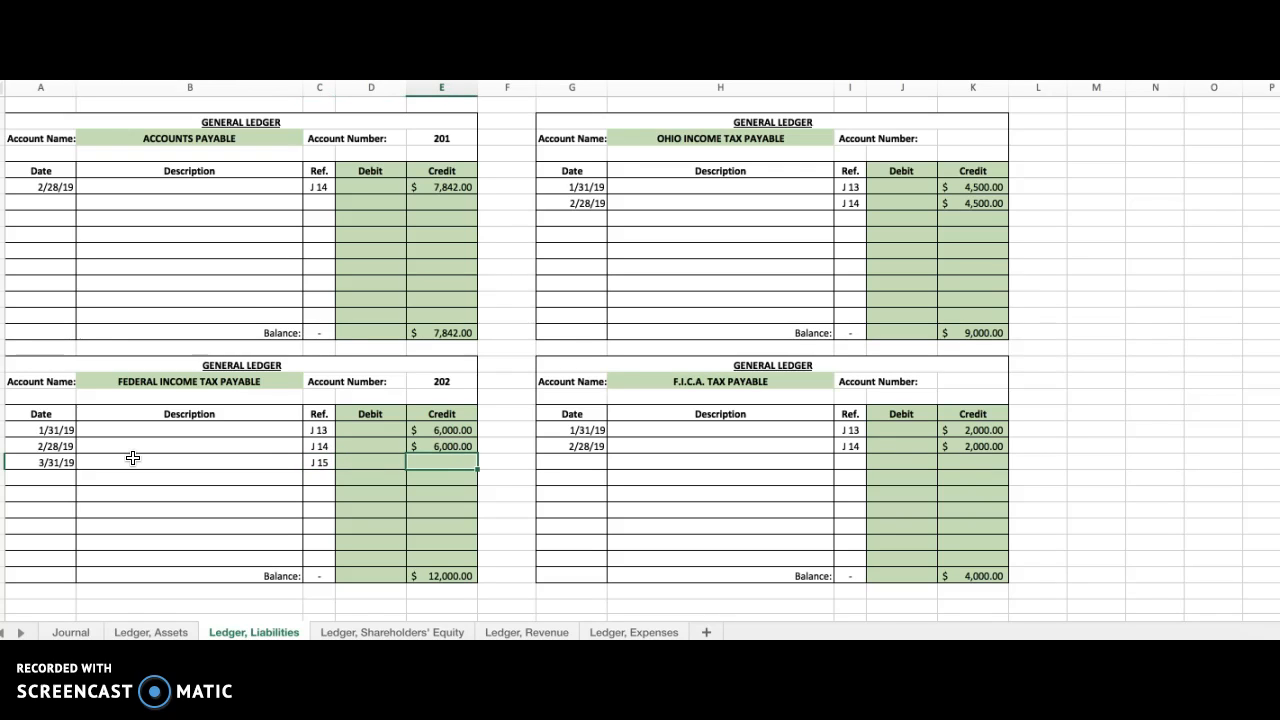
pyautogui.press('Return')
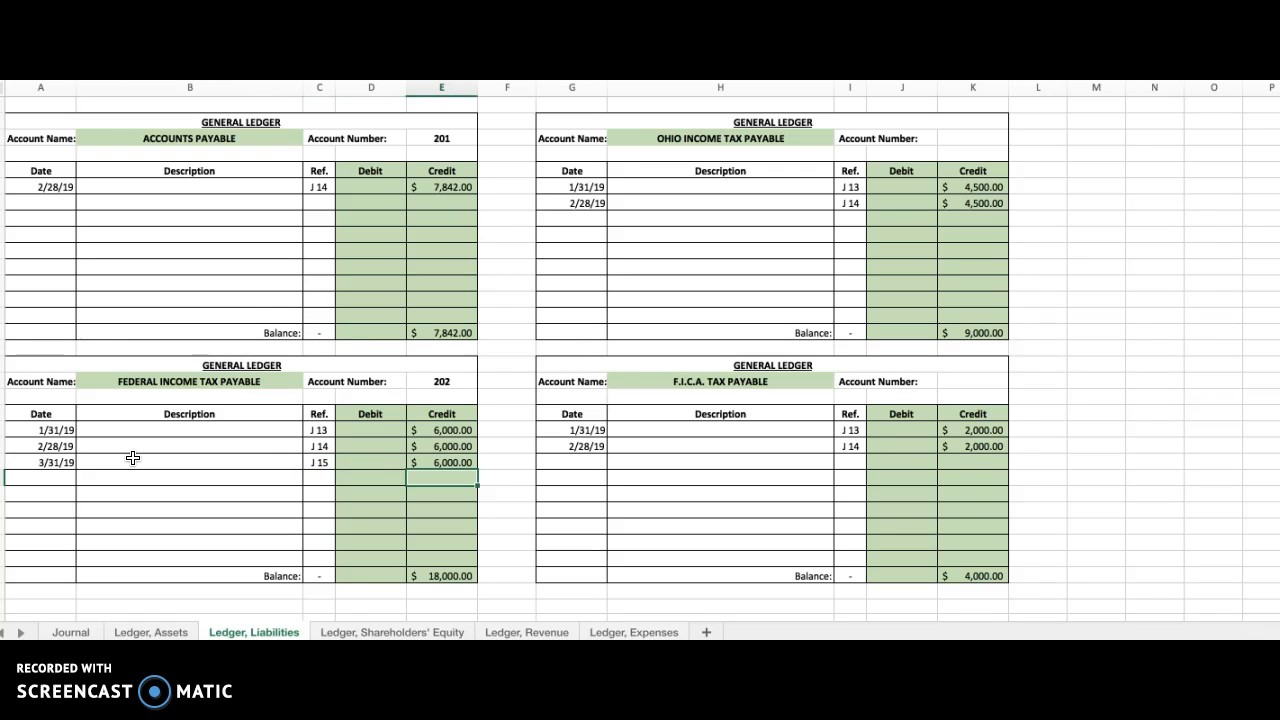
pyautogui.click(446, 578)
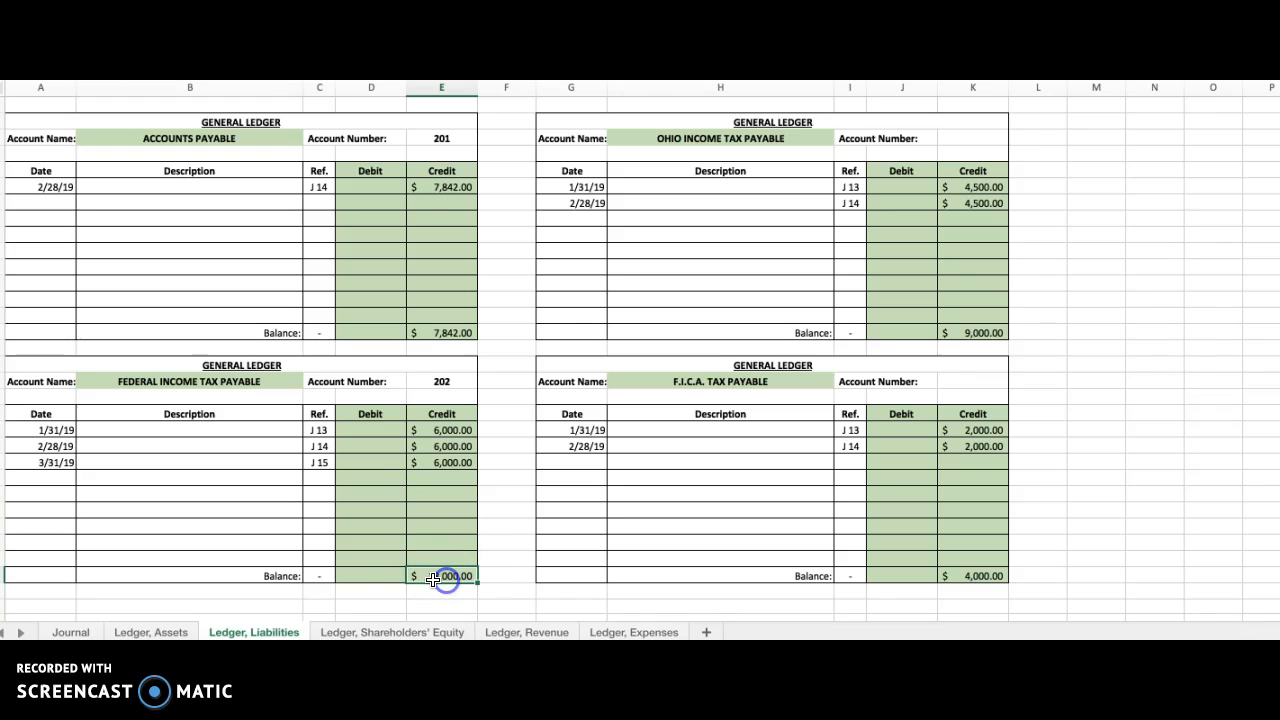
# Enter the ledger's Federal Income Tax Payable account number, 202, as the posting reference on that line of the journal
pyautogui.hscroll(1, 458, 462)
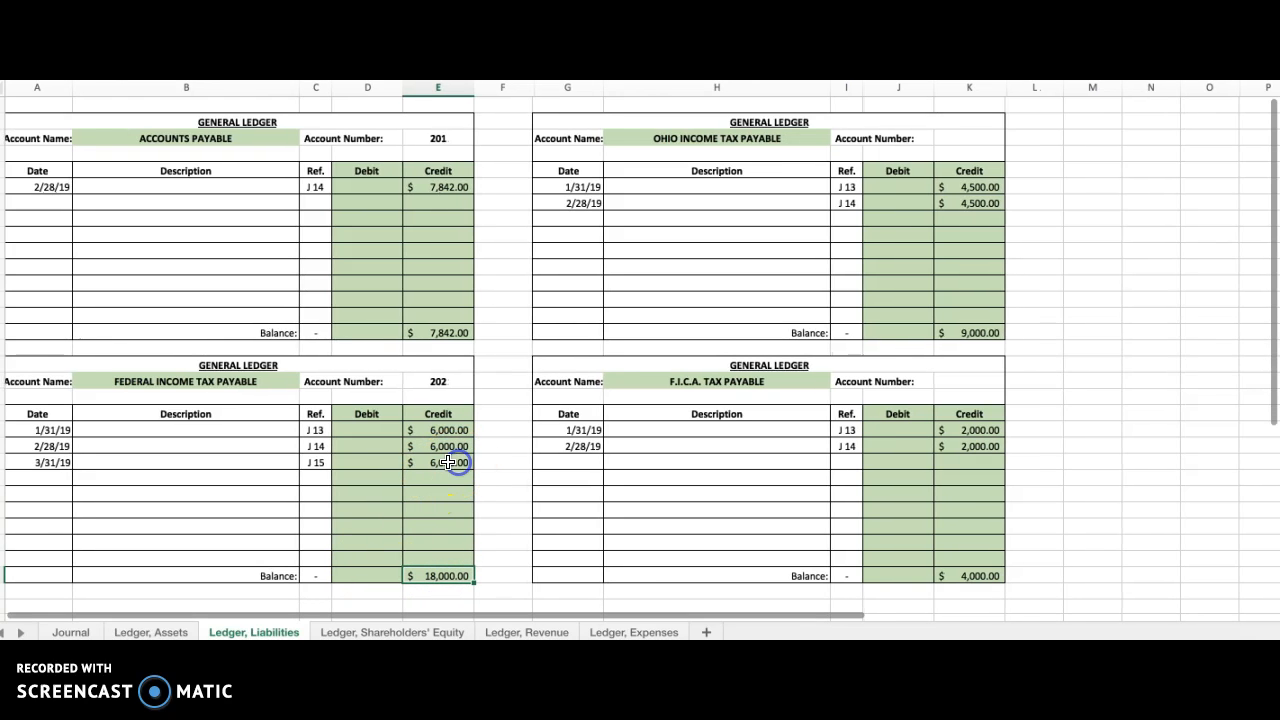
pyautogui.hscroll(1, 444, 381)
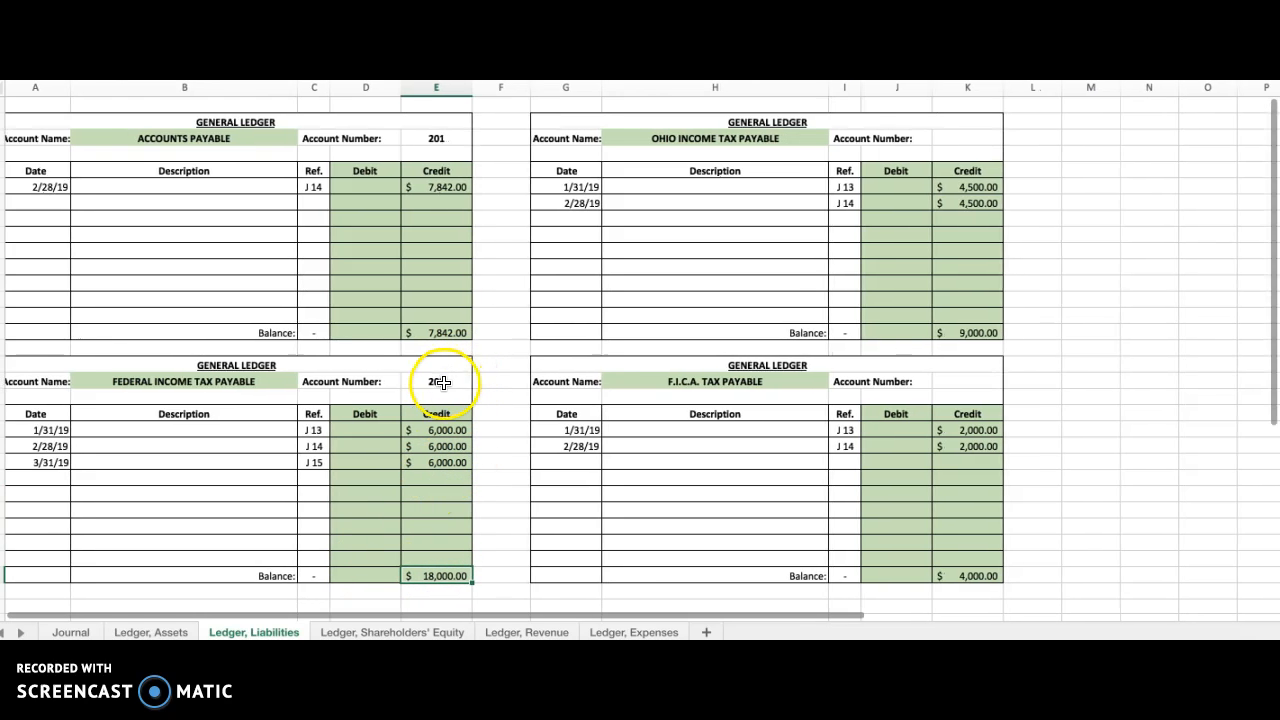
pyautogui.hscroll(-1, 443, 380)
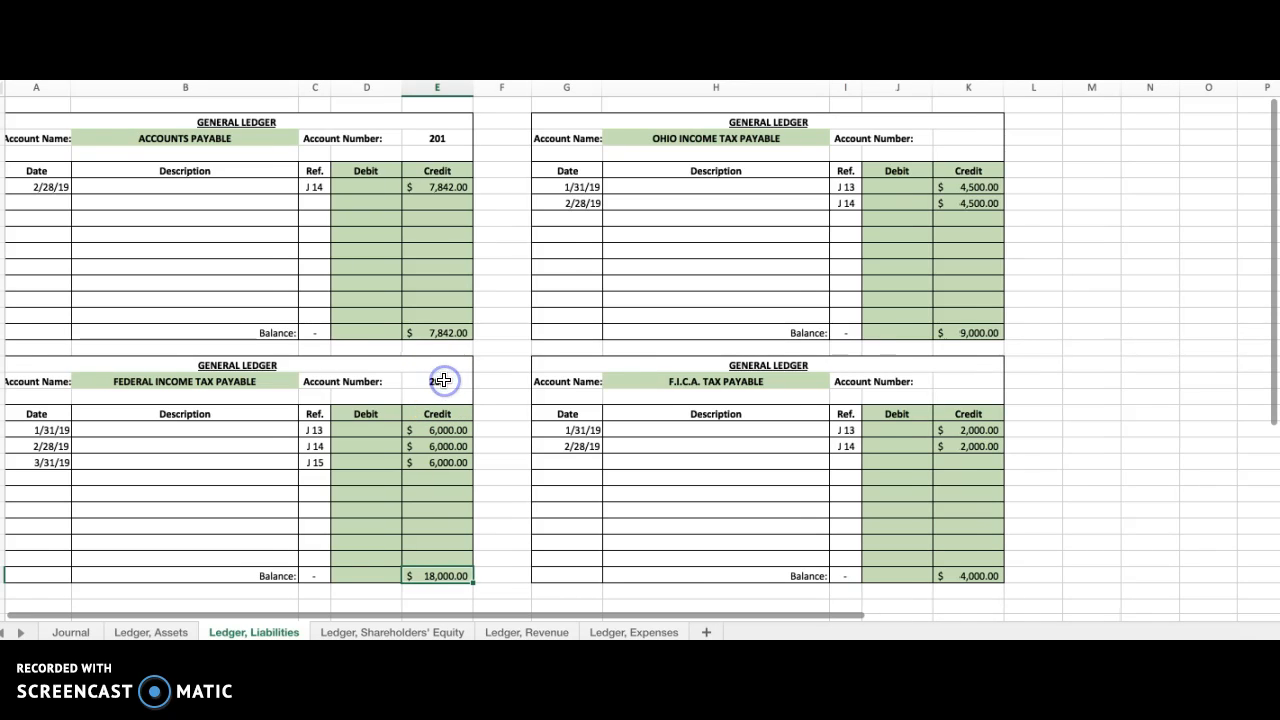
pyautogui.click(444, 380)
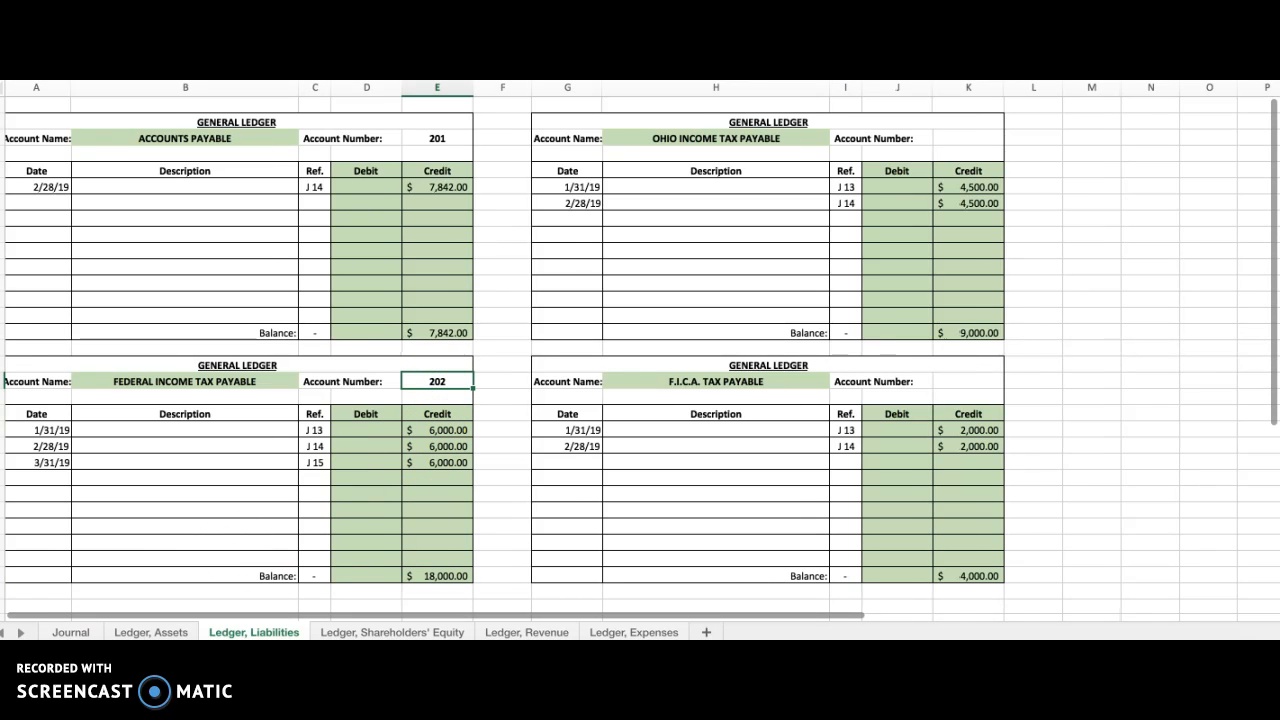
pyautogui.click(70, 632)
pyautogui.click(456, 219)
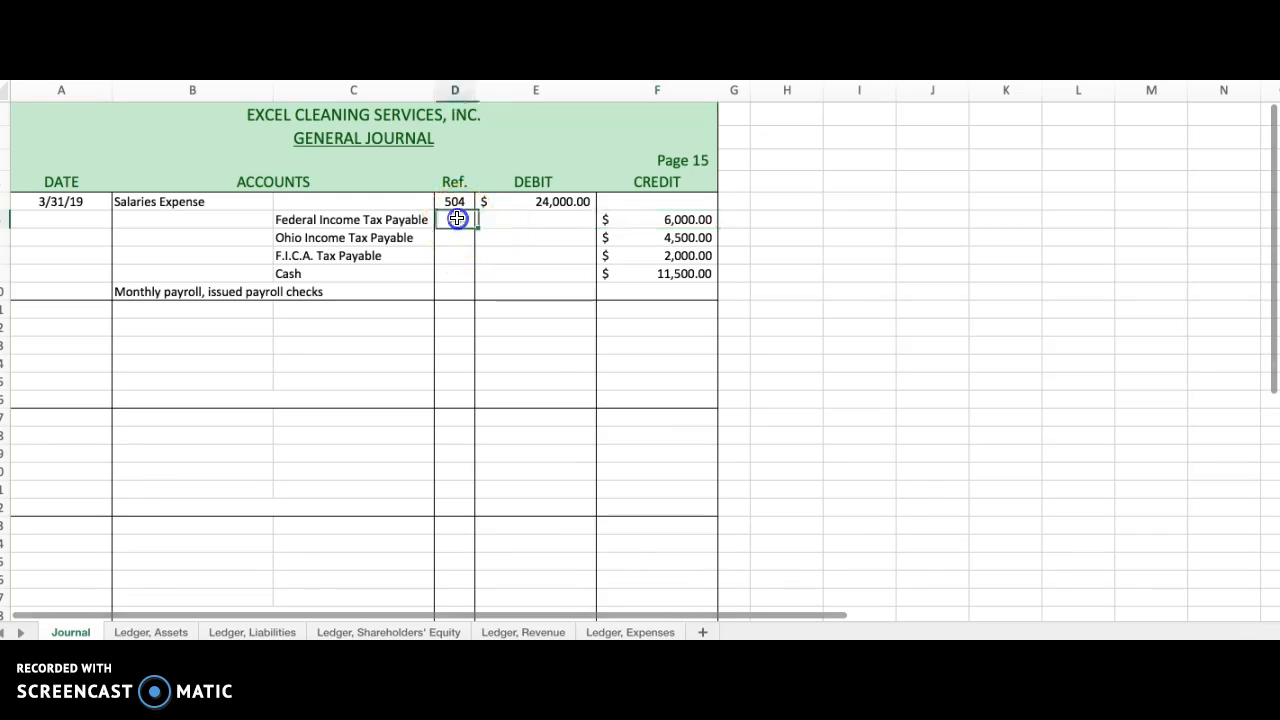
pyautogui.write('202')
pyautogui.press('Return')
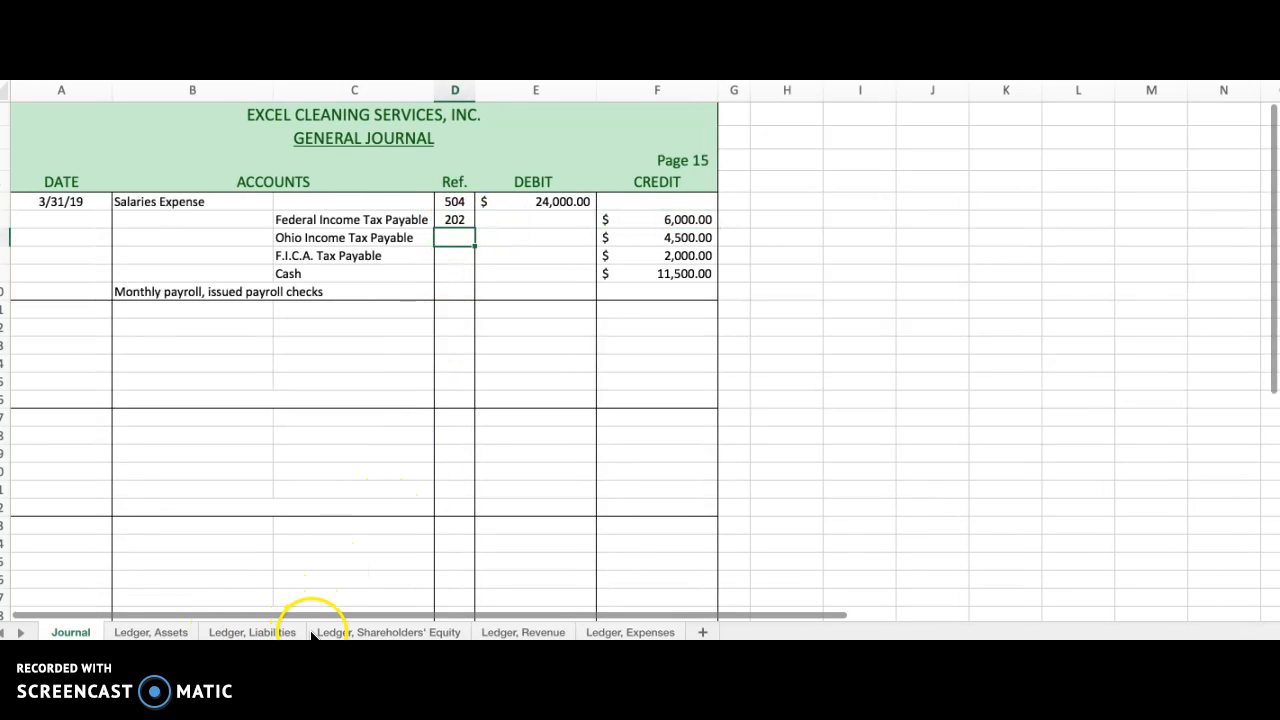
# Begin a new line dated 3/31/19 below the February entry in the Ohio Income Tax Payable ledger account
pyautogui.click(255, 630)
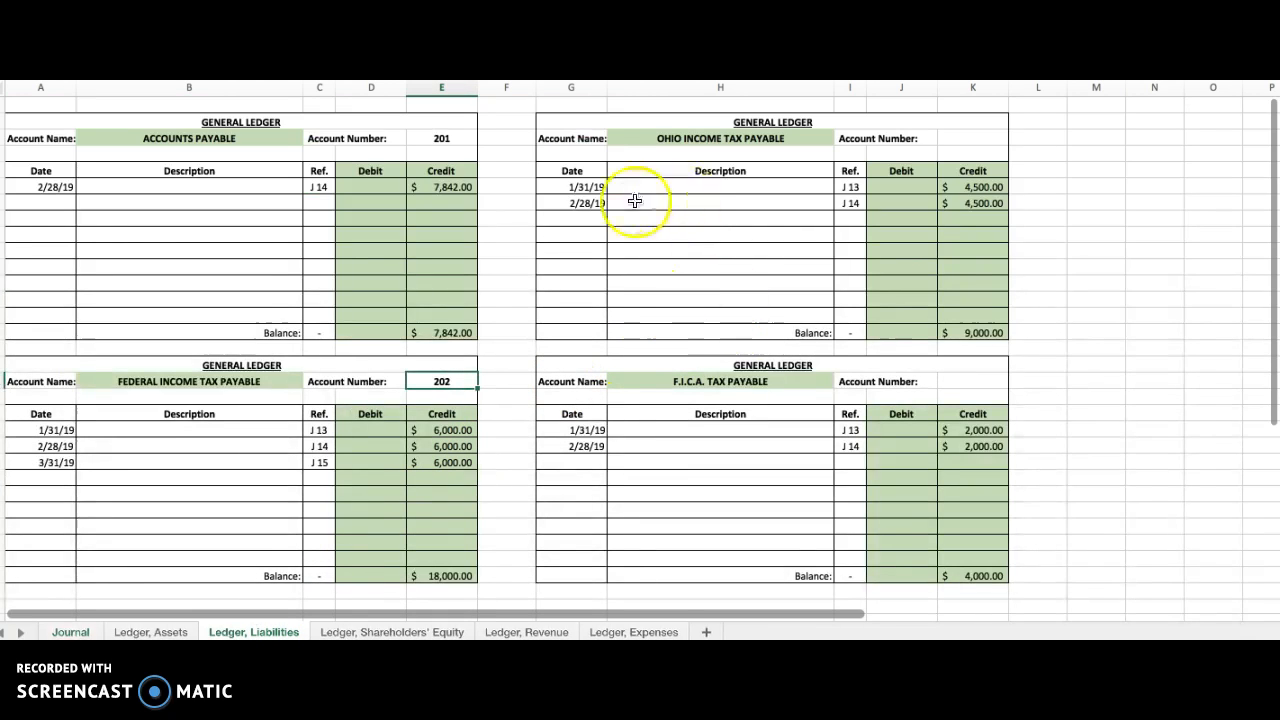
pyautogui.click(585, 217)
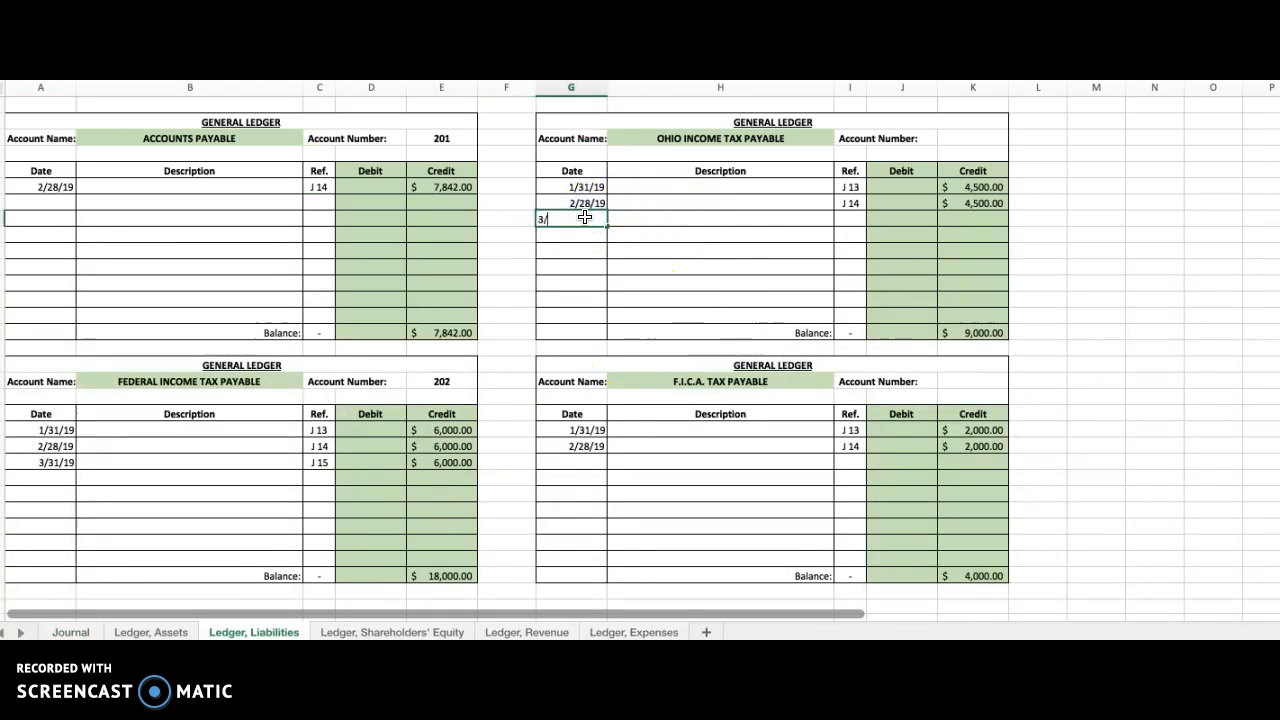
pyautogui.write('3/31/19')
pyautogui.press('Tab')
pyautogui.press('Tab')
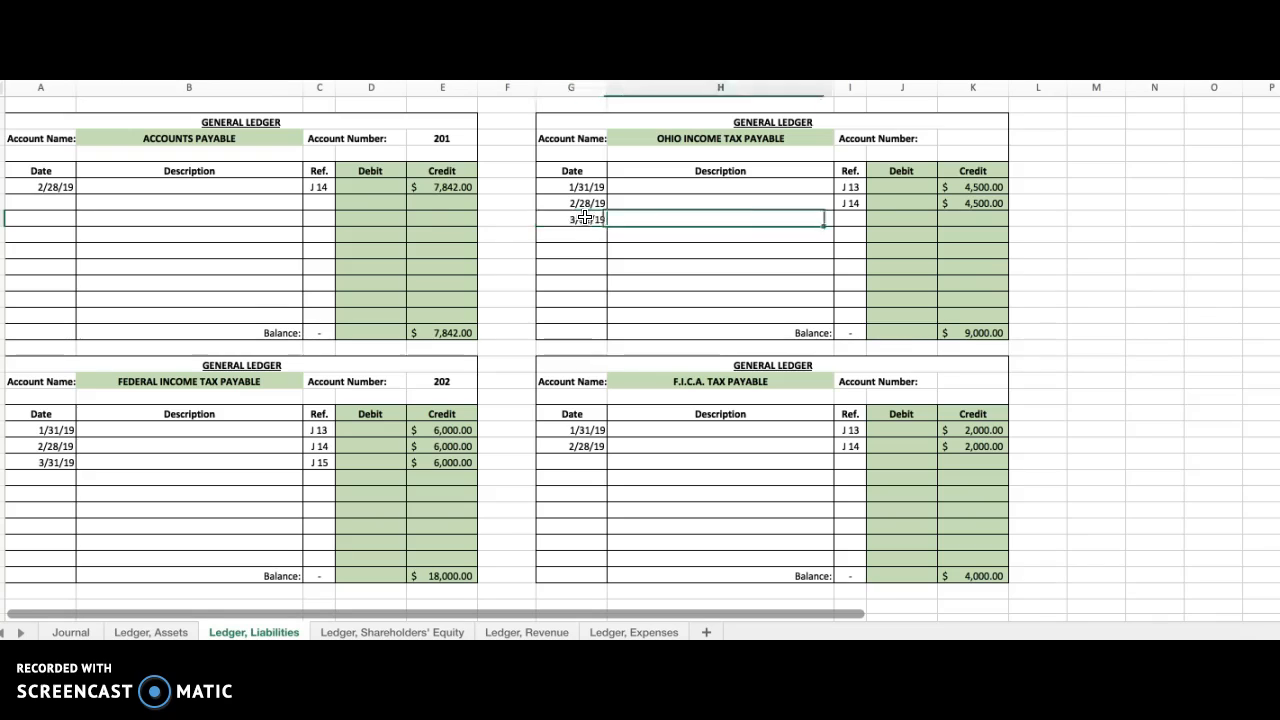
# Enter reference J 15 and a credit of $4,500.00 on the 3/31/19 line of Ohio Income Tax Payable
pyautogui.write('J 1')
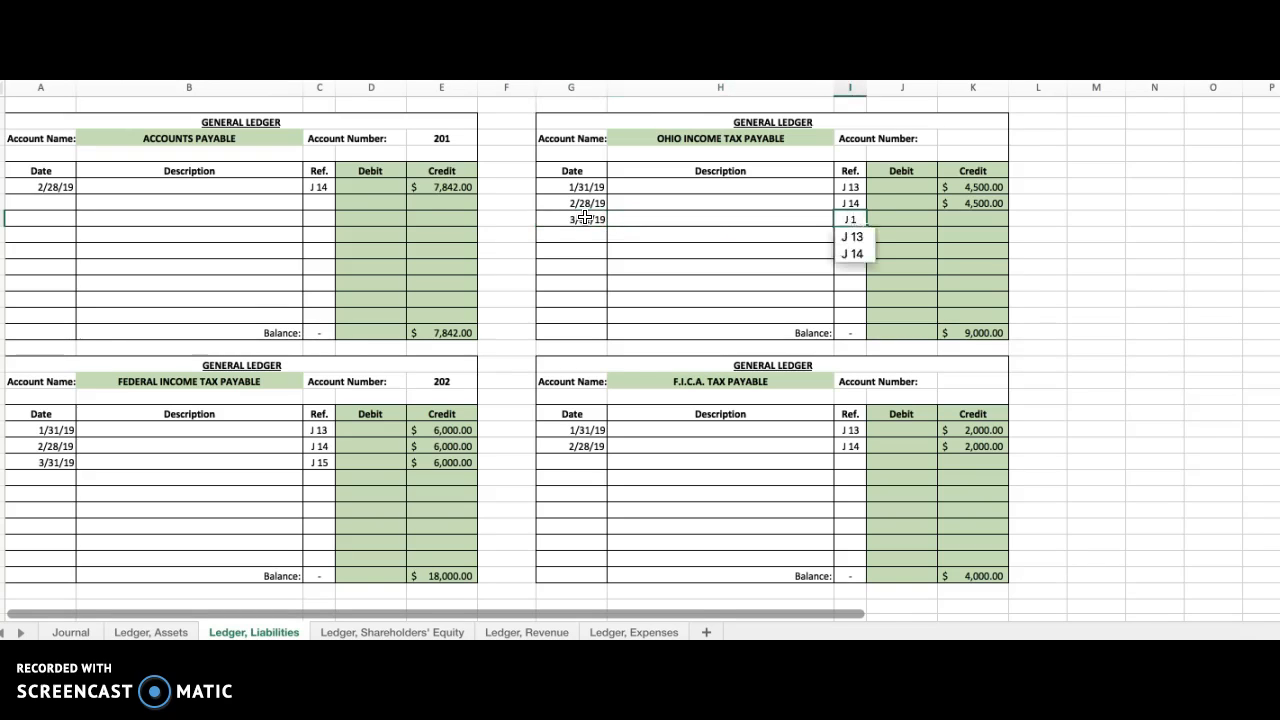
pyautogui.write('5')
pyautogui.press('Tab')
pyautogui.press('Tab')
pyautogui.write('4500')
pyautogui.press('Return')
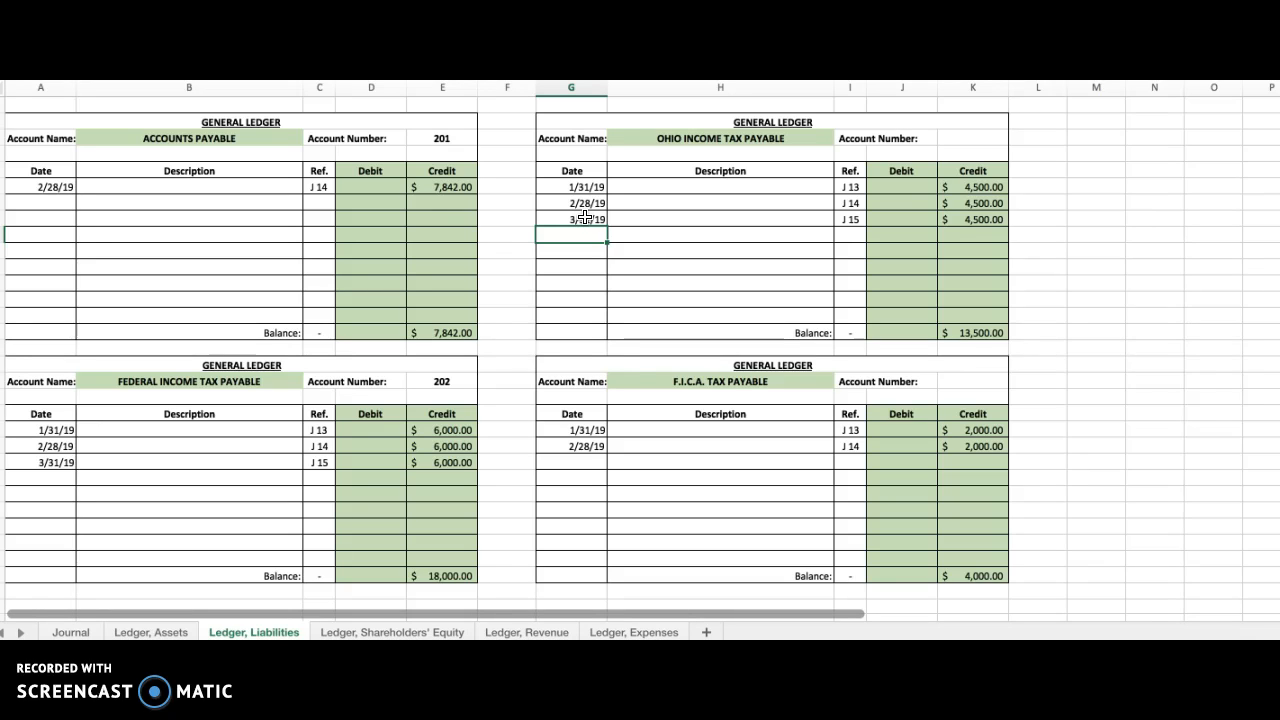
# Assign ledger account number 203 to Ohio Income Tax Payable and 204 to F.I.C.A. Tax Payable
pyautogui.click(983, 135)
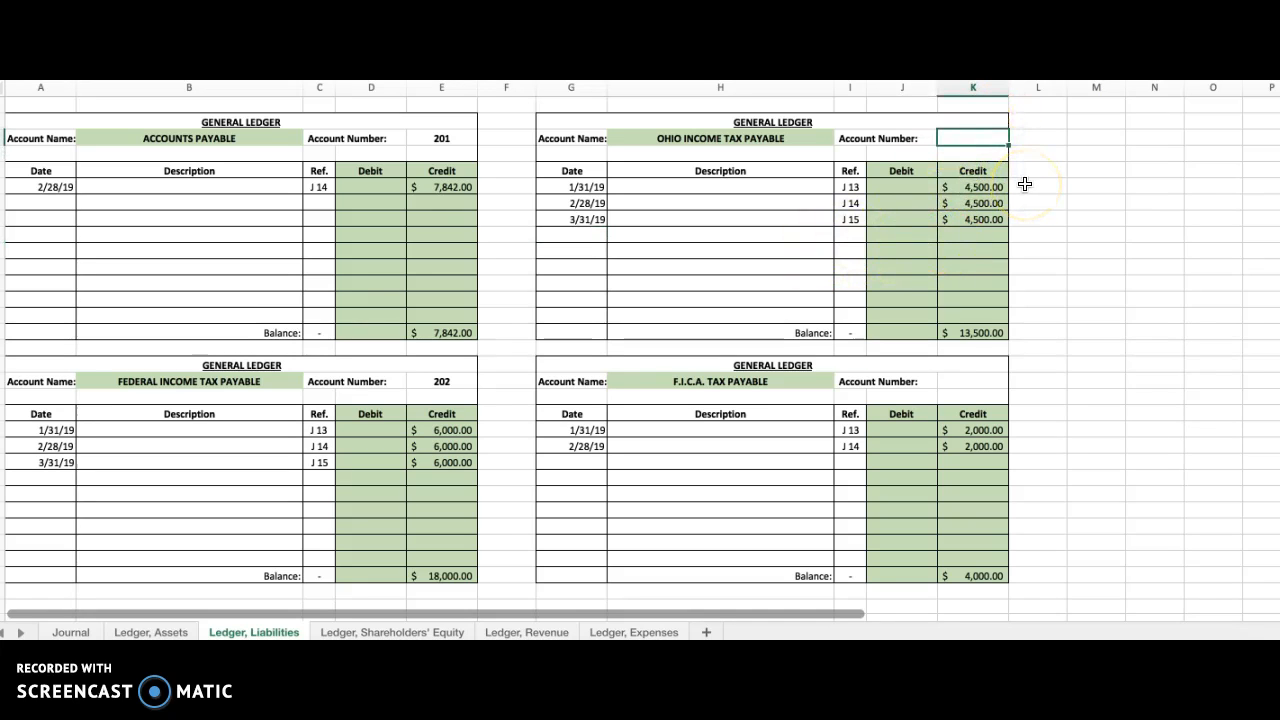
pyautogui.write('203')
pyautogui.press('Return')
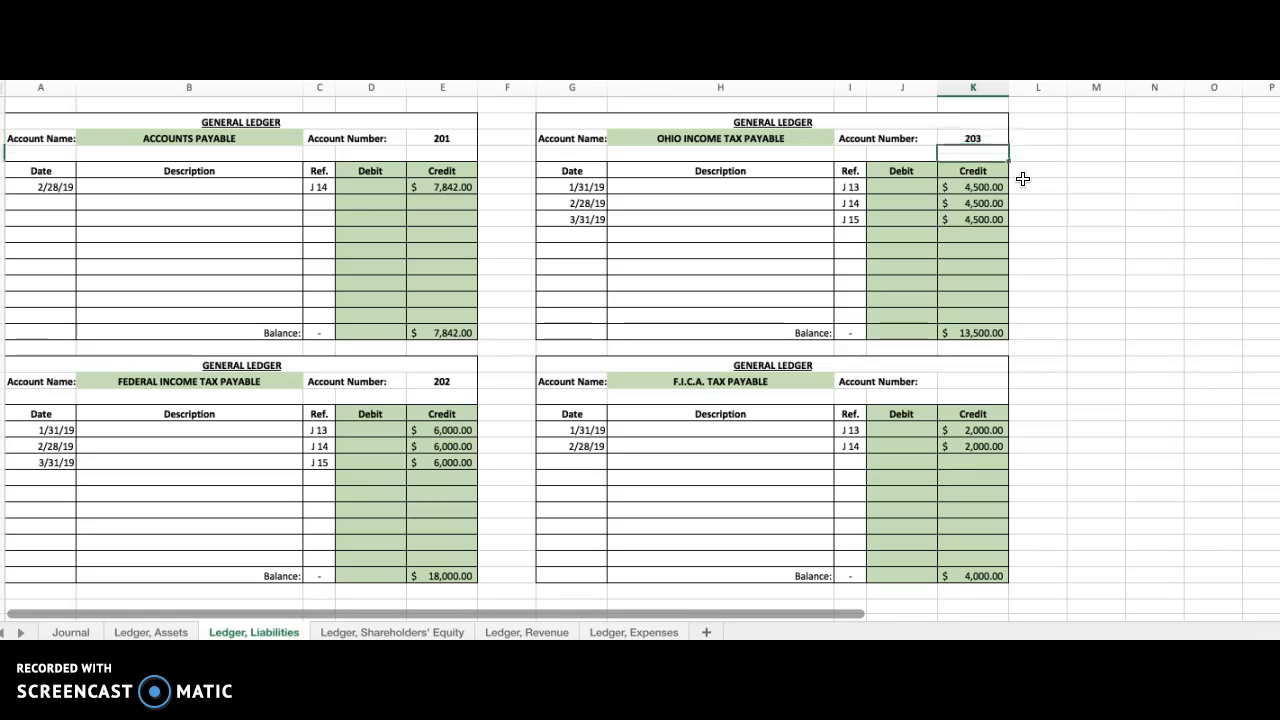
pyautogui.click(972, 381)
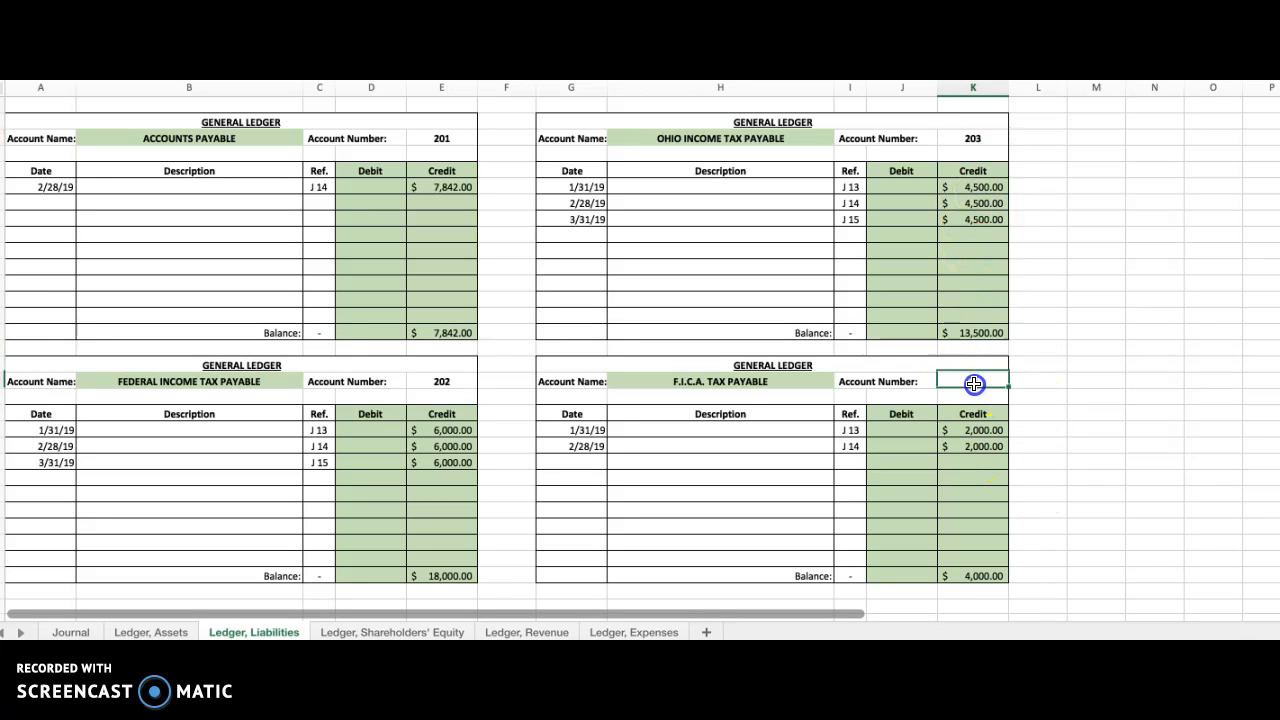
pyautogui.write('204')
pyautogui.press('Return')
# Enter the ledger's Ohio Income Tax Payable account number, 203, as the posting reference on that line of the journal
pyautogui.click(976, 219)
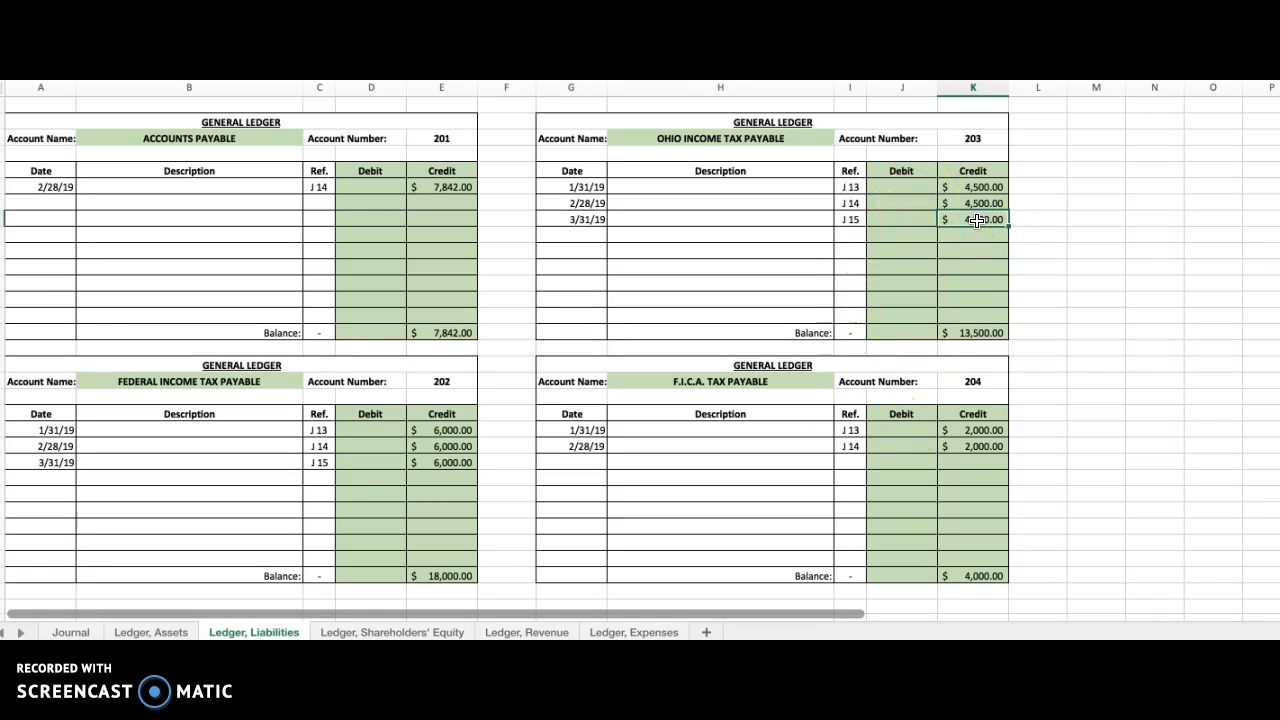
pyautogui.click(975, 138)
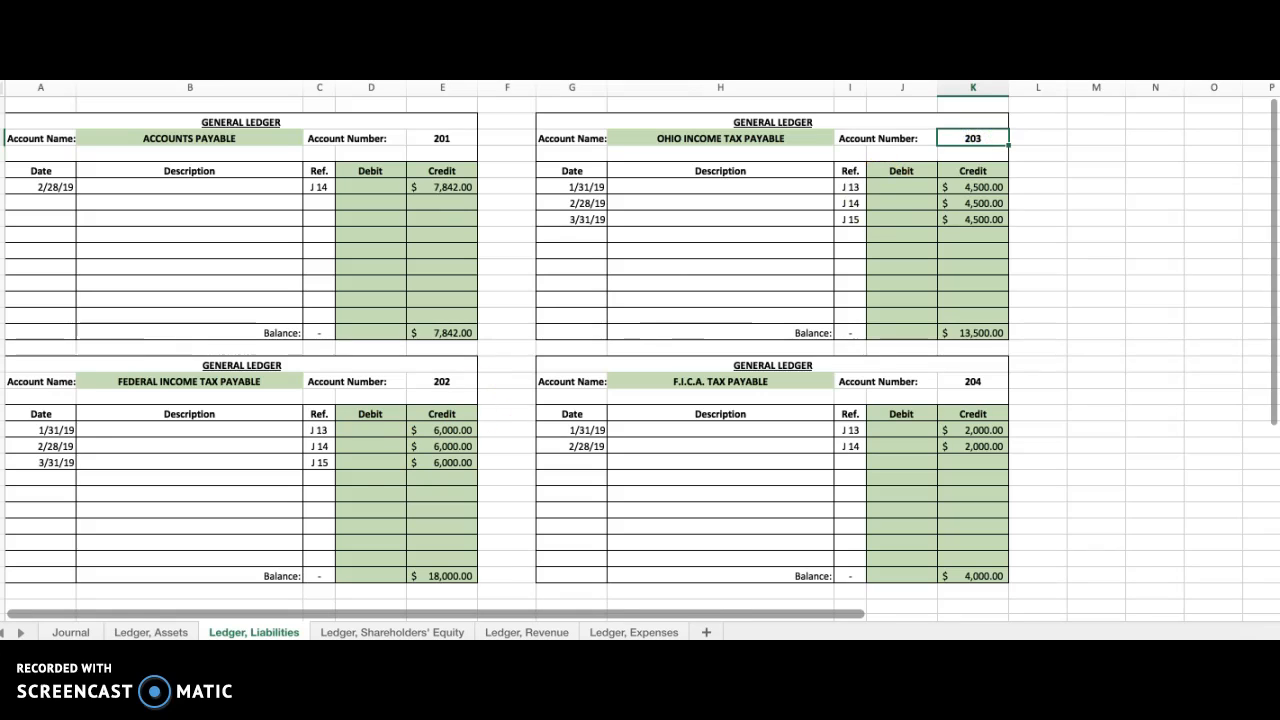
pyautogui.click(70, 632)
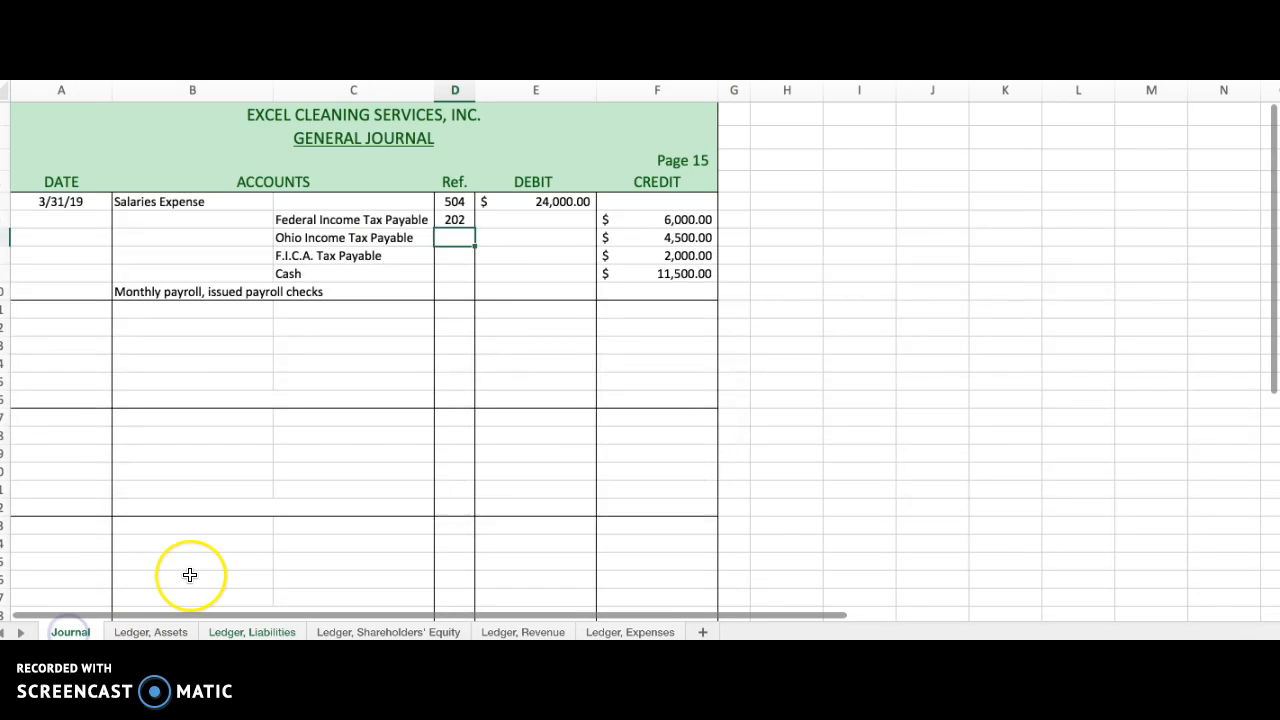
pyautogui.write('203')
pyautogui.press('Return')
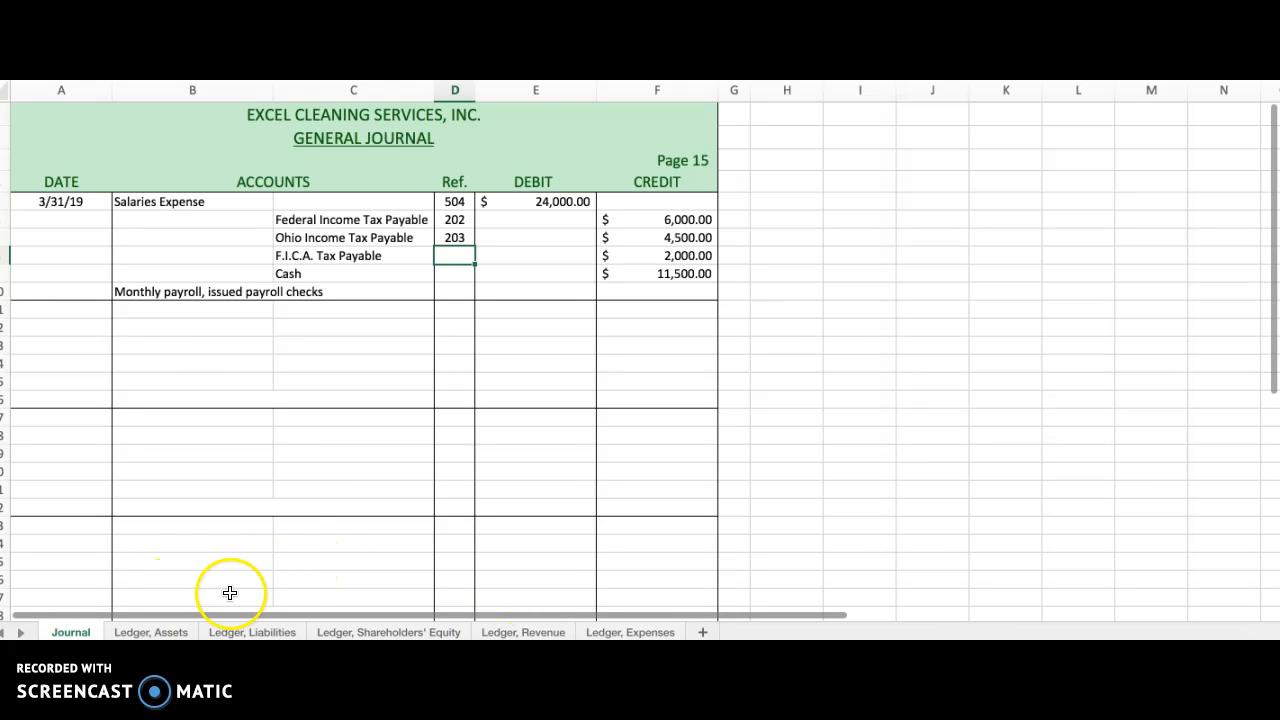
# Begin a new line dated 3/31/19 below the February entry in the F.I.C.A. Tax Payable ledger account
pyautogui.click(254, 630)
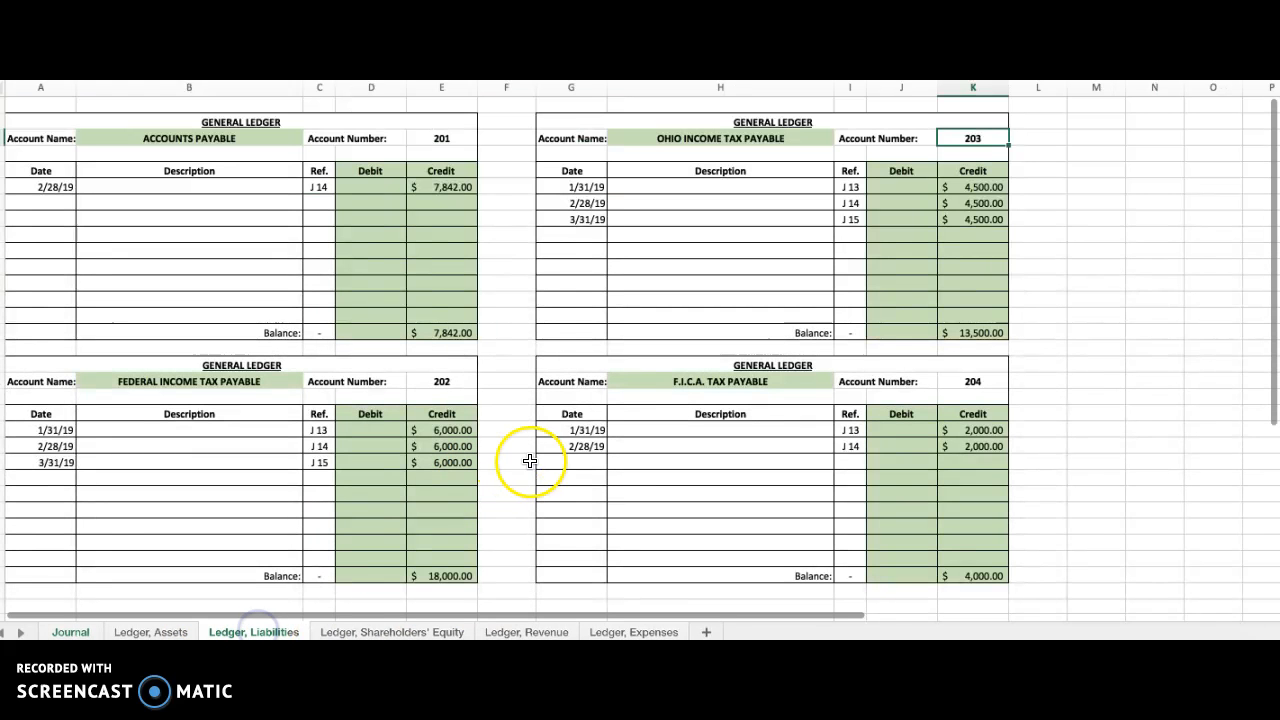
pyautogui.click(591, 461)
pyautogui.write('3')
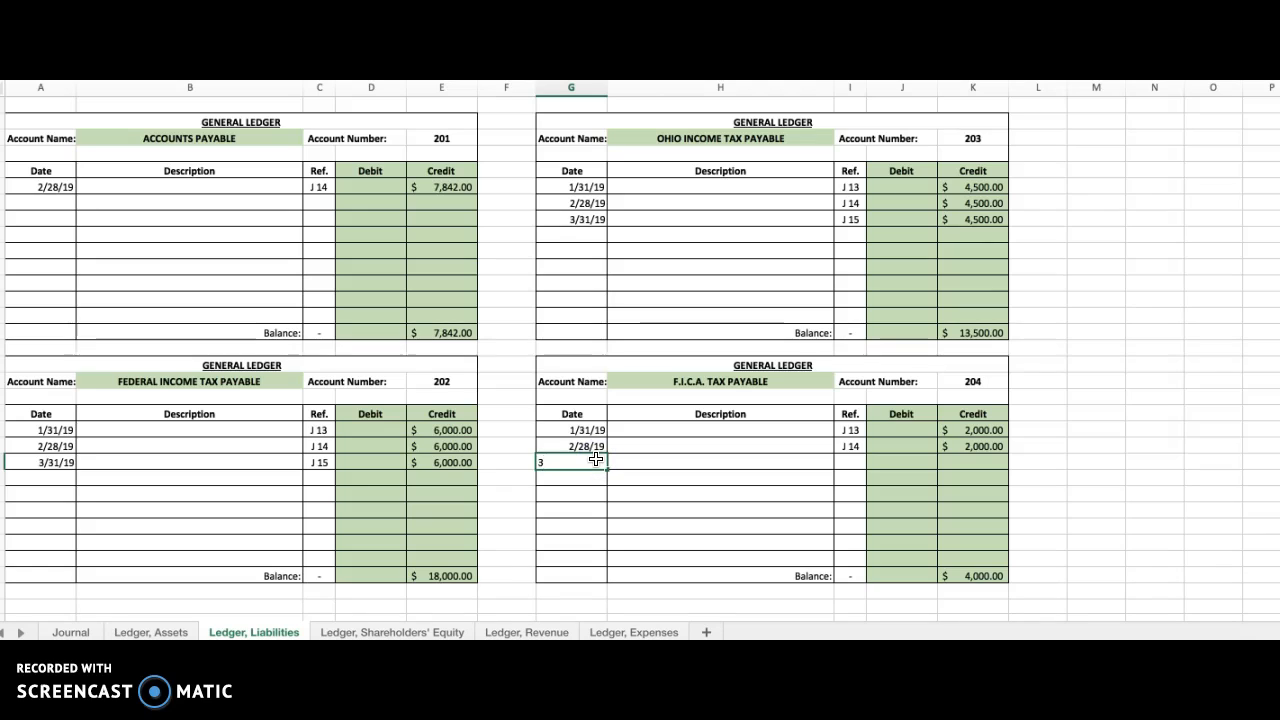
pyautogui.write('/31/19')
pyautogui.press('Tab')
pyautogui.press('Tab')
# Enter reference J 15 and a credit of $2,000.00 on the 3/31/19 line of F.I.C.A. Tax Payable
pyautogui.write('J 15')
pyautogui.press('Tab')
pyautogui.press('Tab')
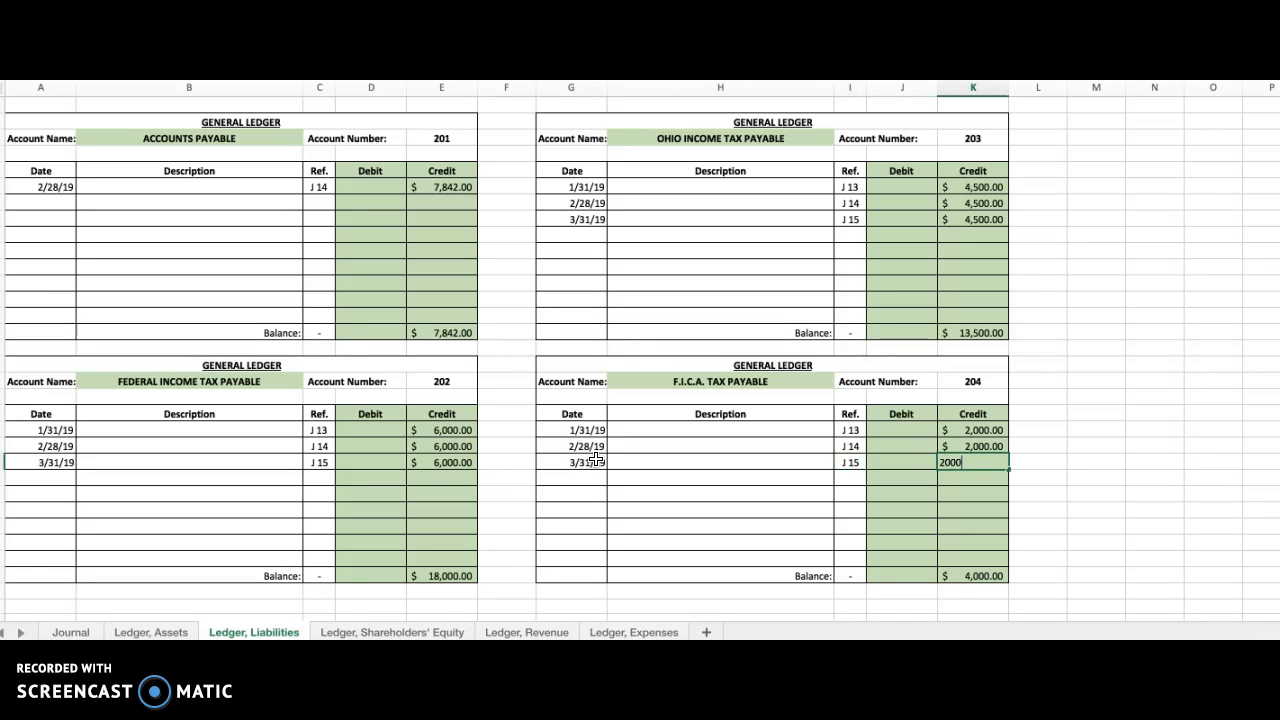
pyautogui.press('Return')
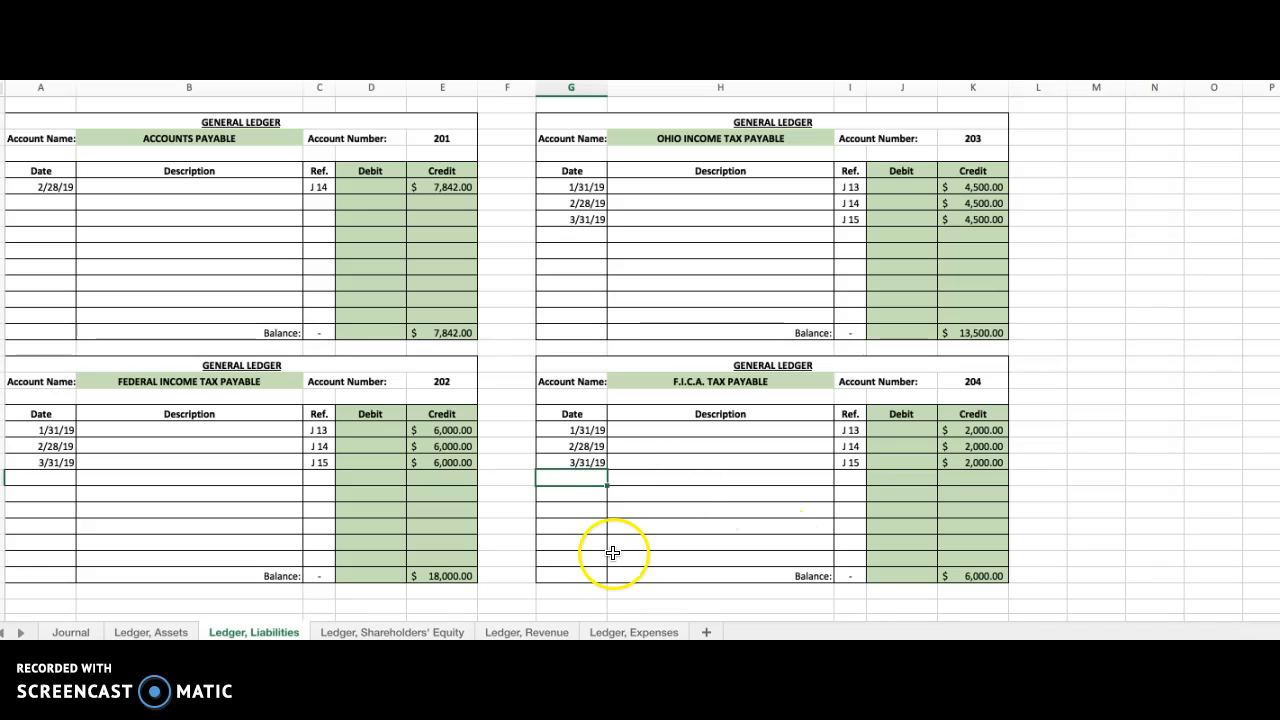
# Enter the ledger's F.I.C.A. Tax Payable account number, 204, as the posting reference on that line of the journal
pyautogui.click(971, 381)
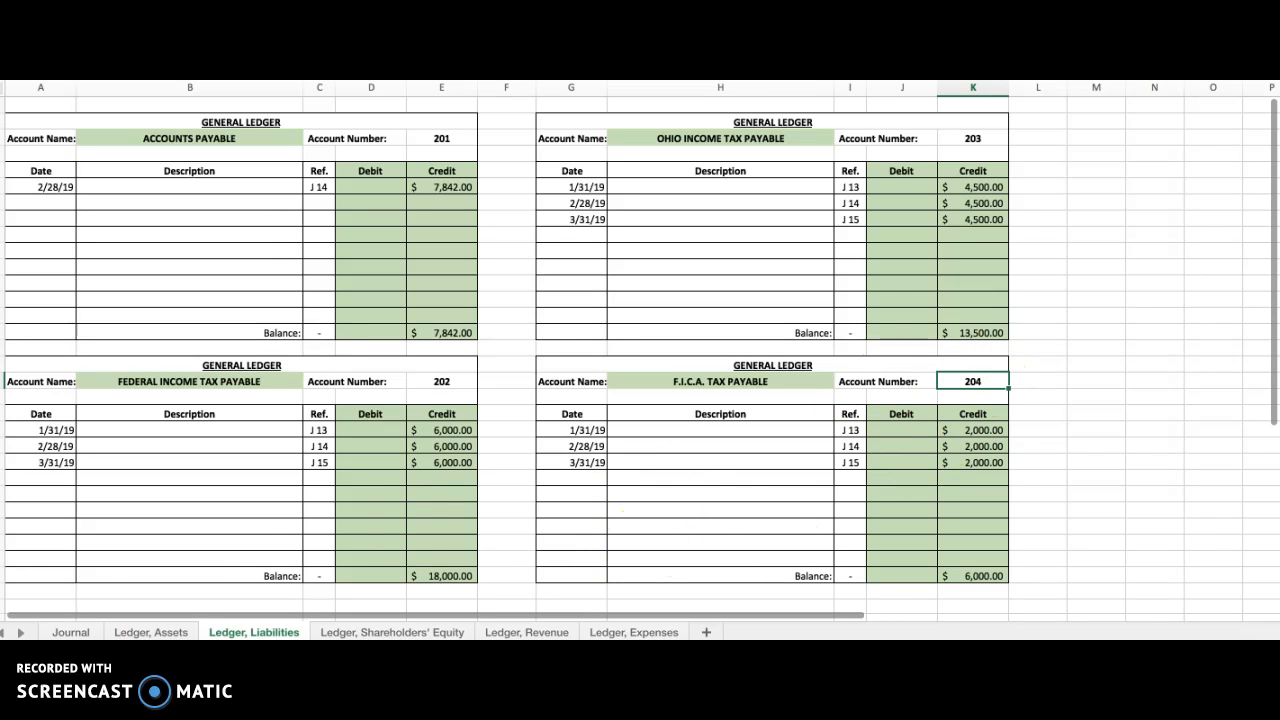
pyautogui.click(70, 632)
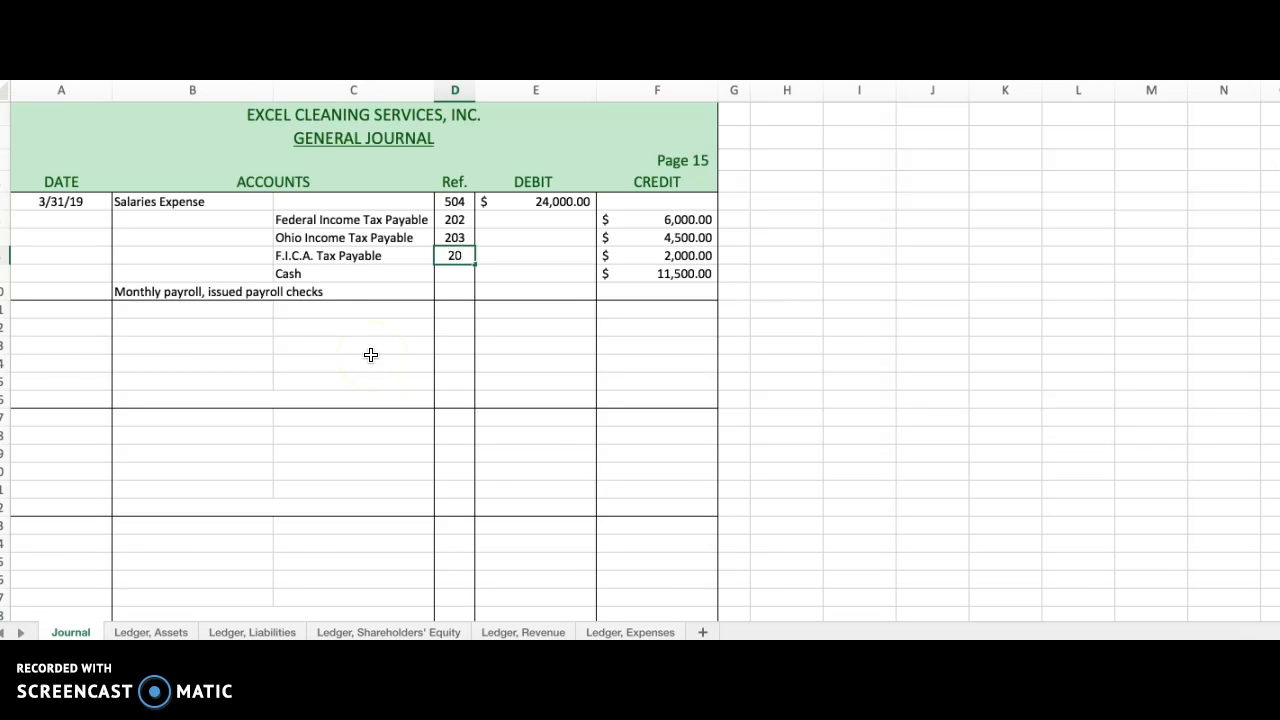
pyautogui.press('Down')
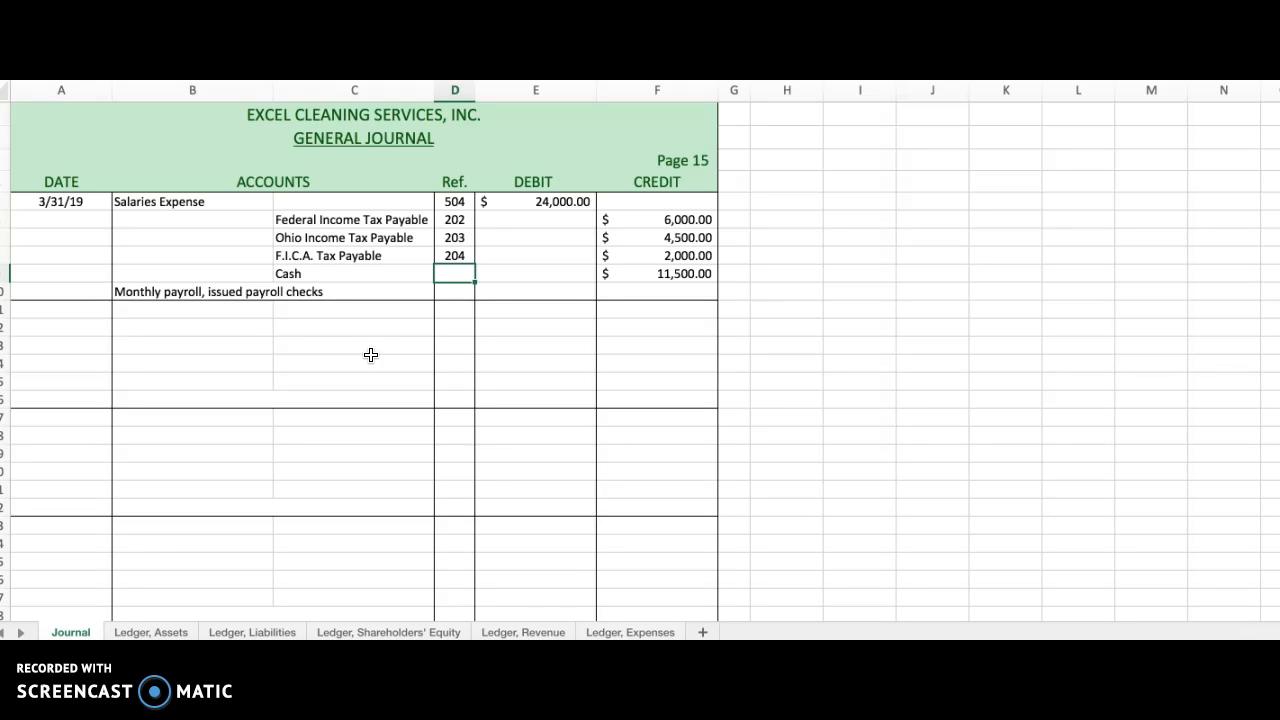
# Review how the journal's Cash credit relates to the Salaries Expense debit and the three tax payable credits
pyautogui.hscroll(1, 420, 356)
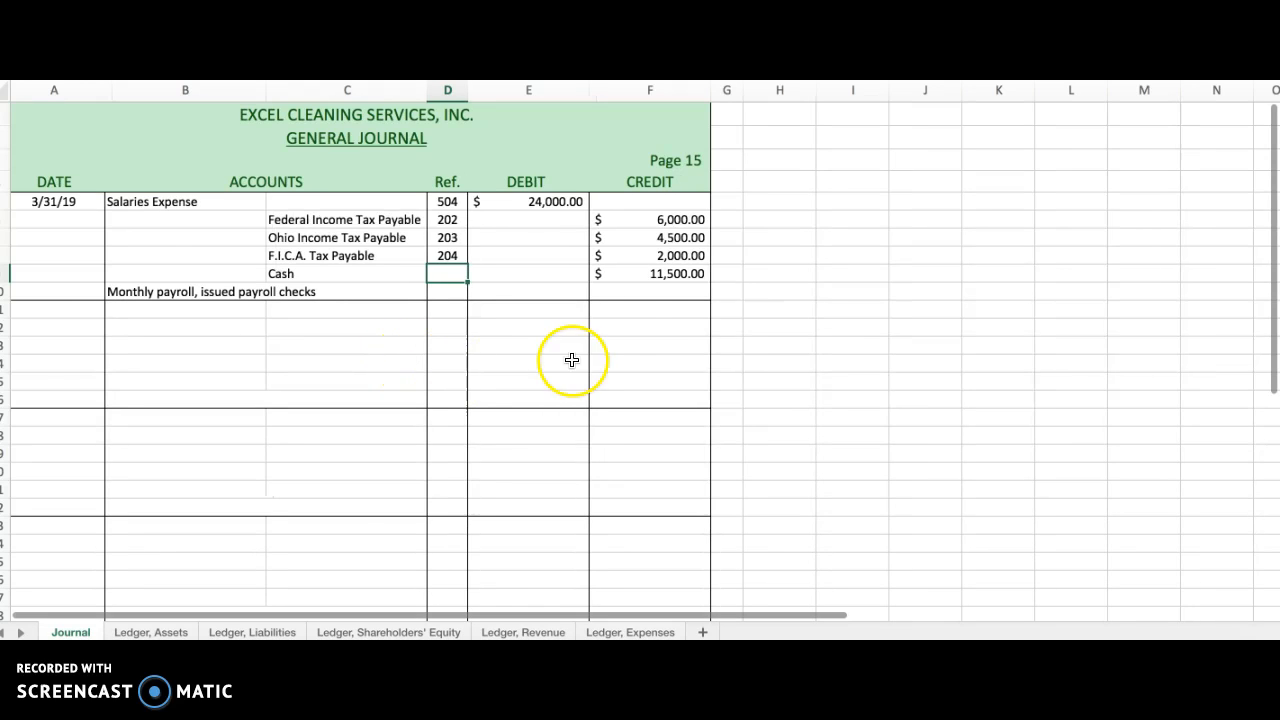
pyautogui.click(669, 273)
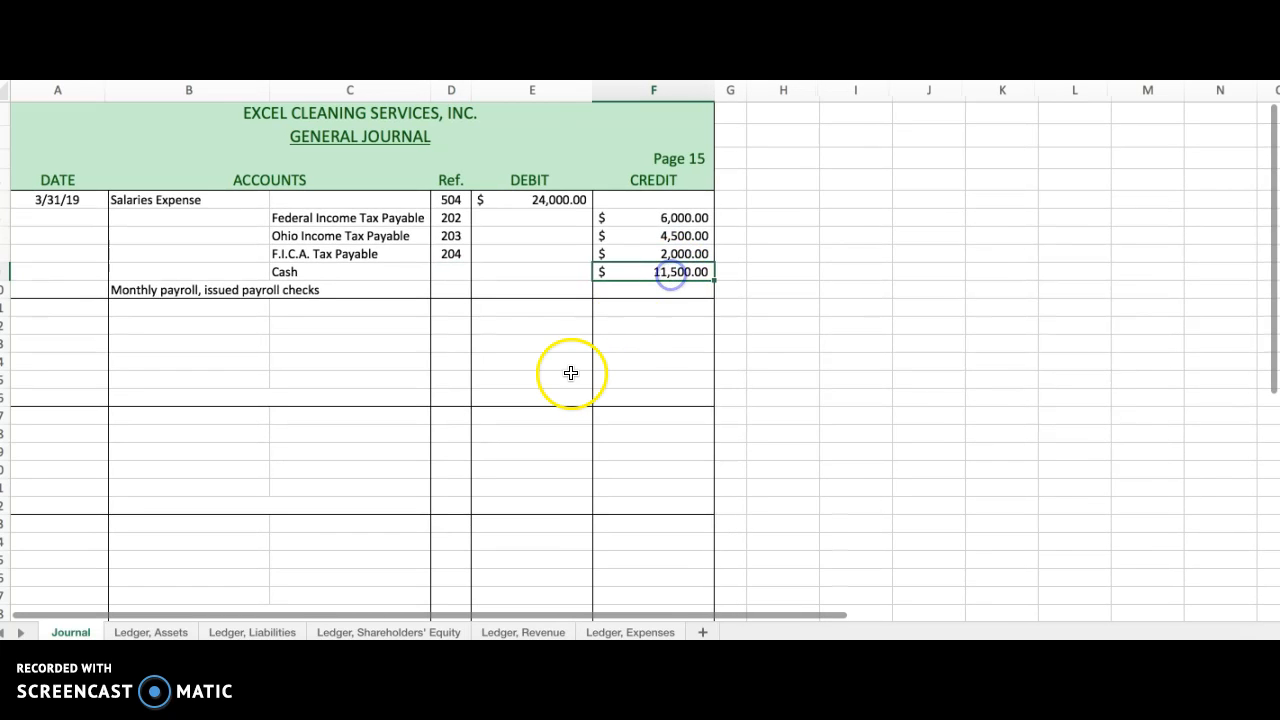
pyautogui.click(680, 214)
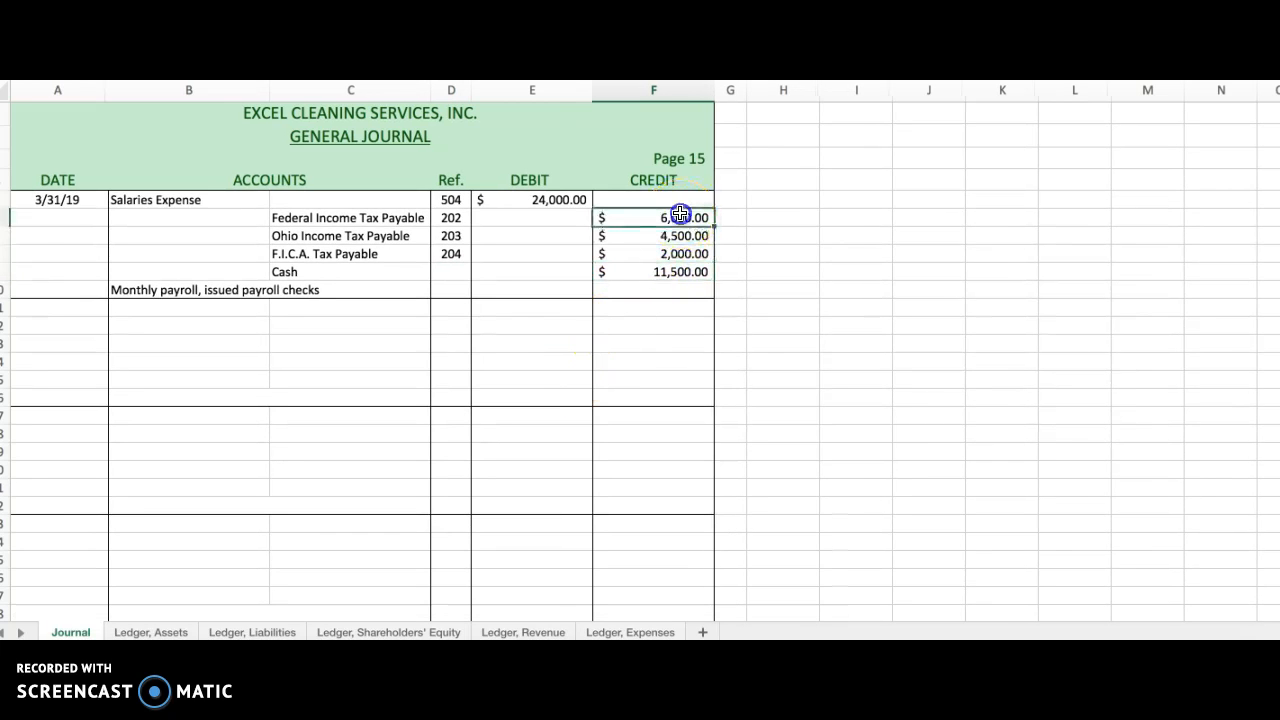
pyautogui.moveTo(679, 217); pyautogui.dragTo(681, 253)
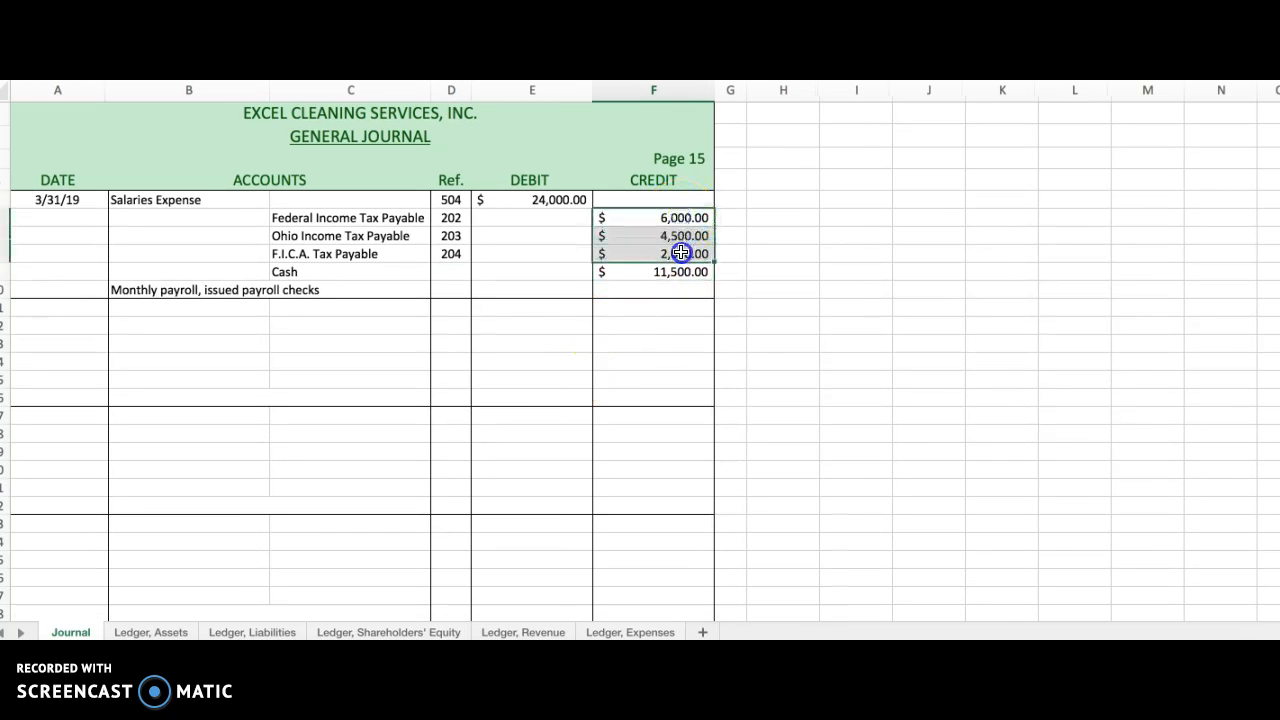
pyautogui.click(553, 198)
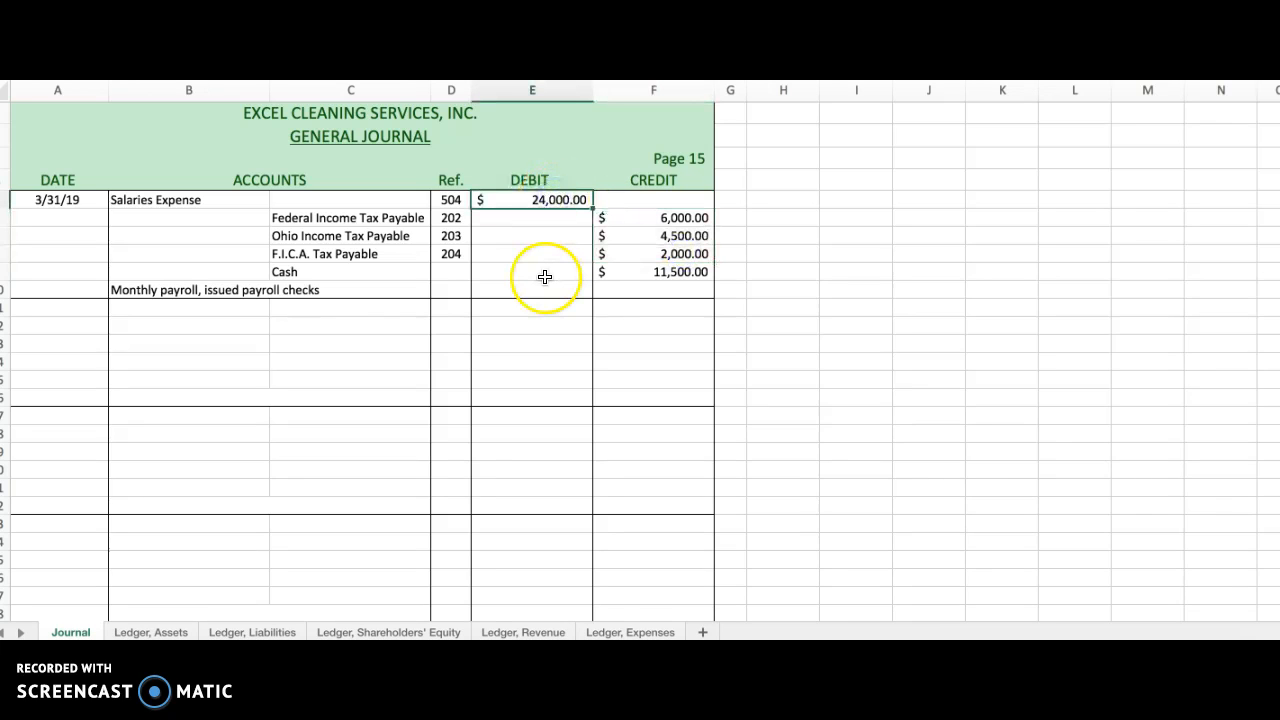
pyautogui.click(673, 217)
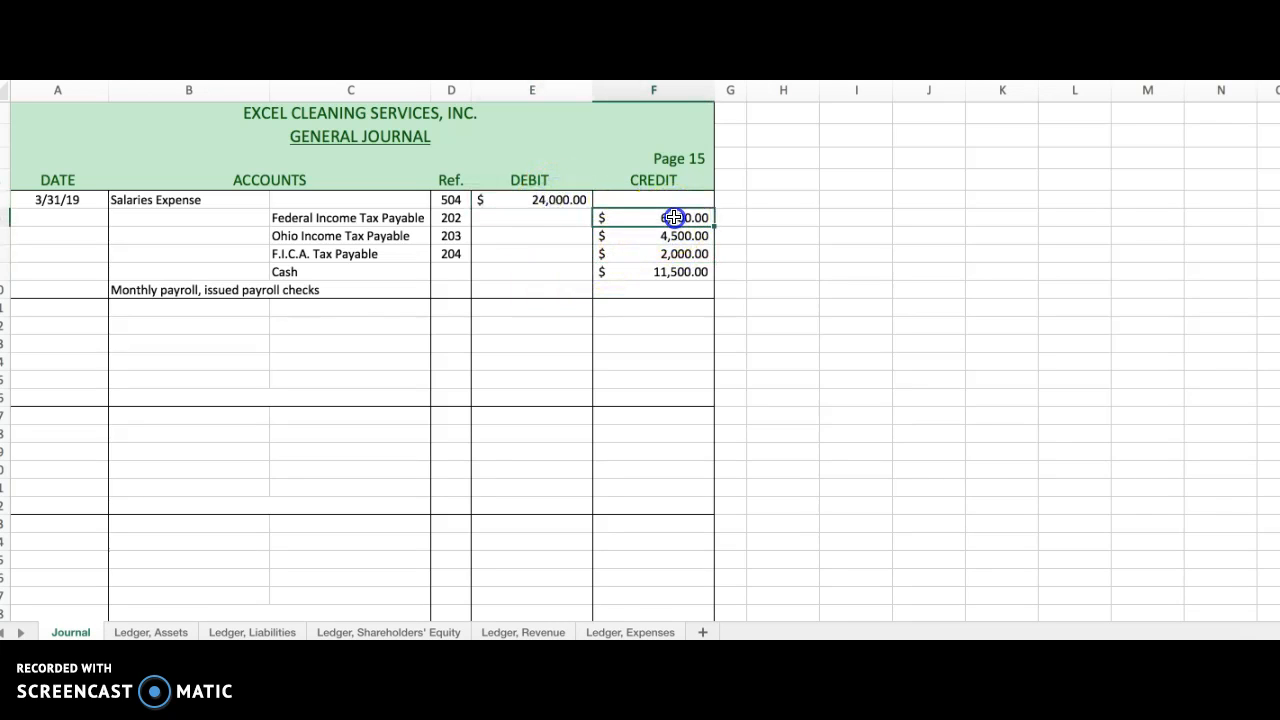
pyautogui.moveTo(673, 217); pyautogui.dragTo(672, 250)
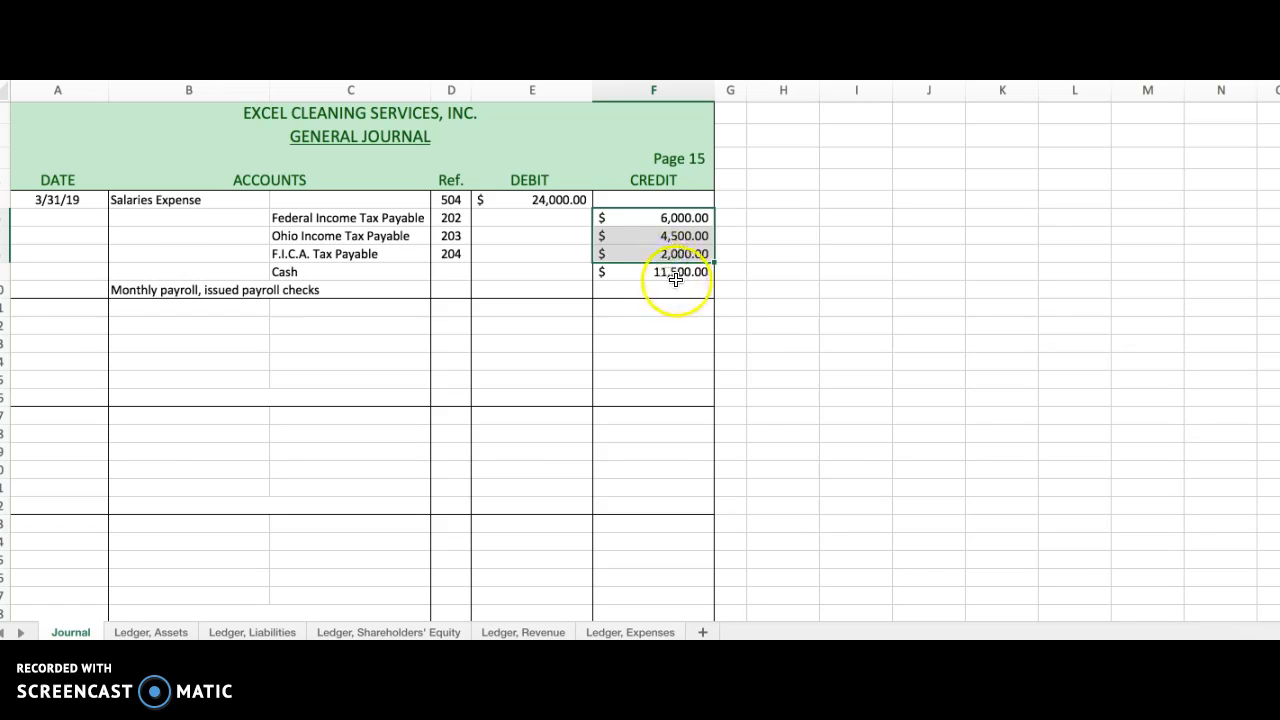
pyautogui.click(677, 271)
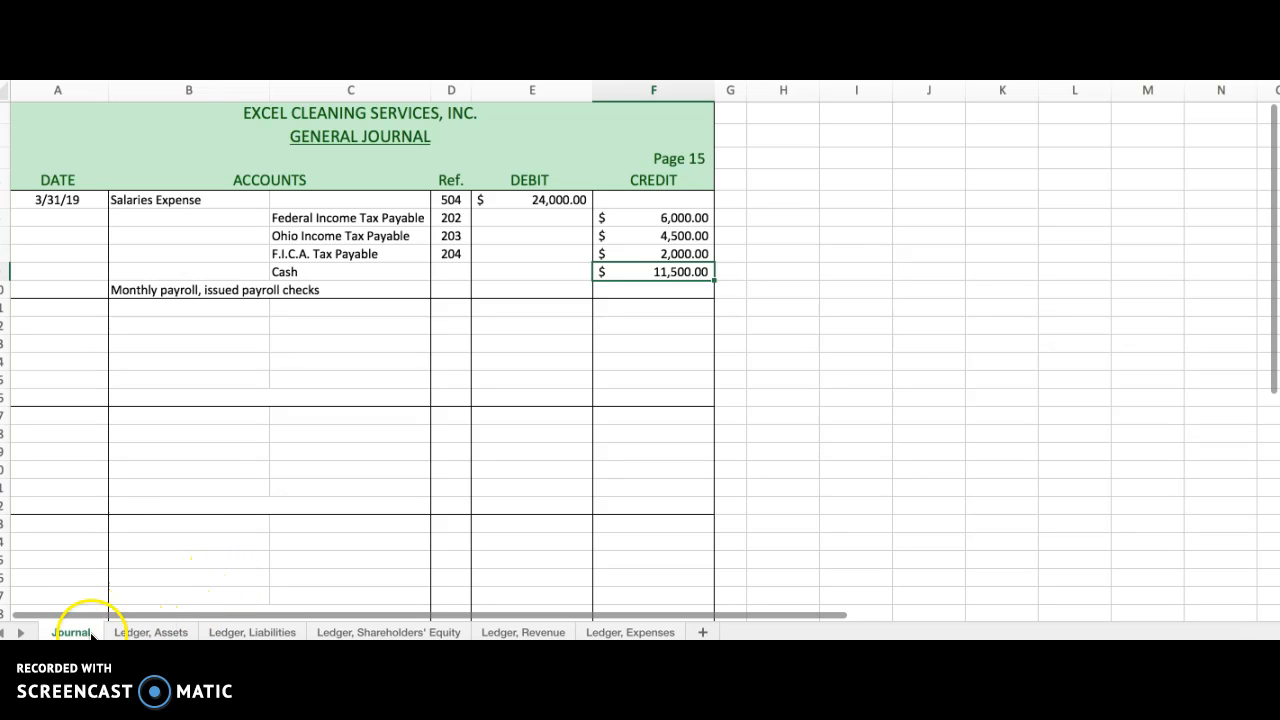
# Begin a new line dated 3/31/19 below the February entry in the Cash ledger account
pyautogui.click(150, 632)
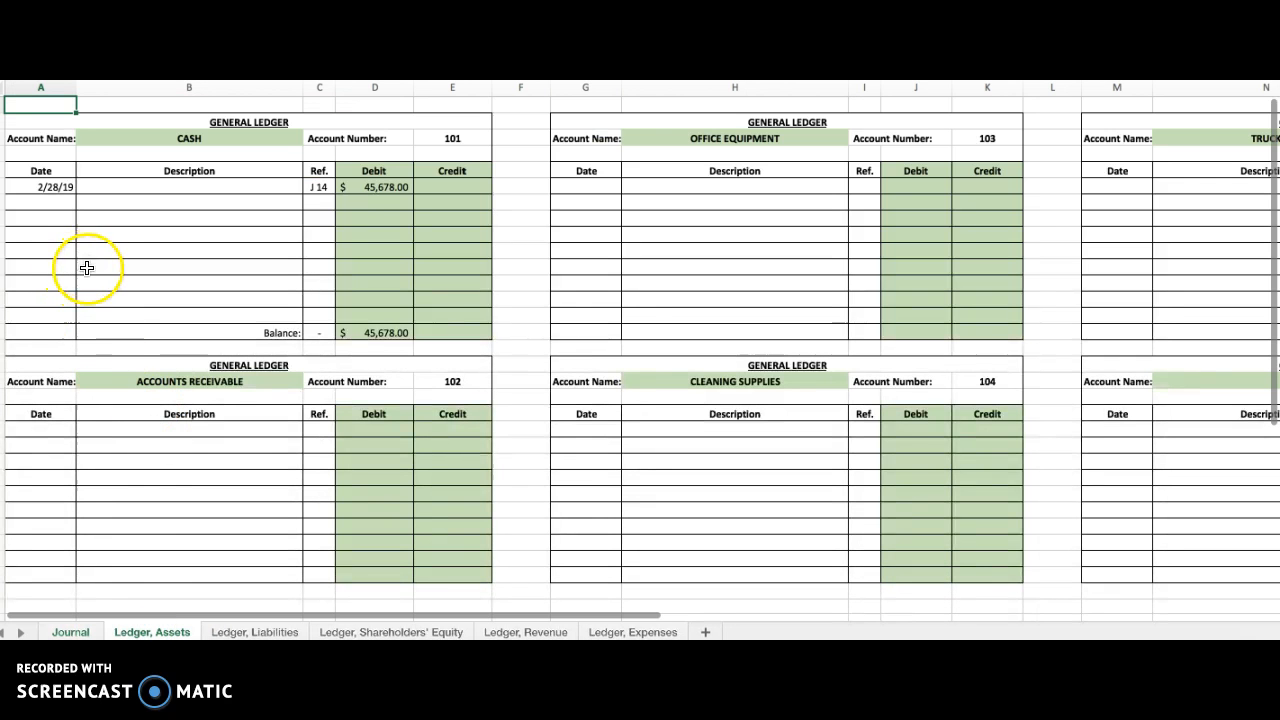
pyautogui.click(50, 202)
pyautogui.write('3/31/1')
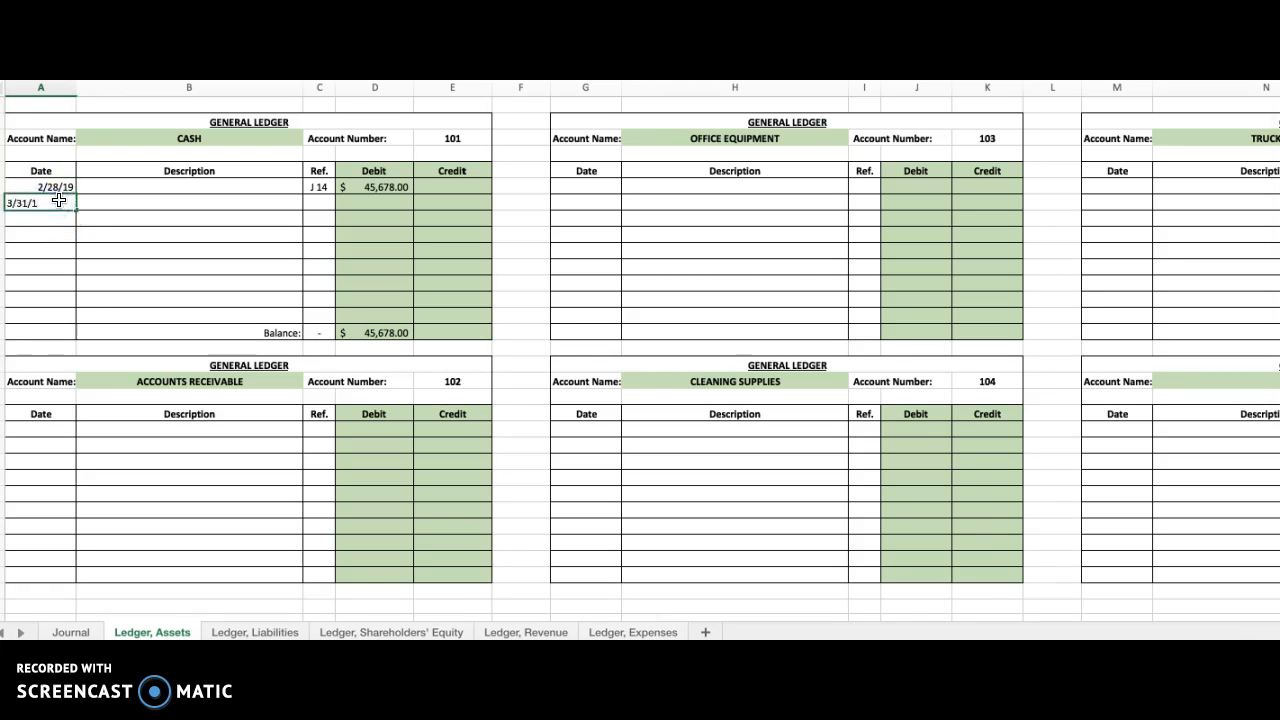
pyautogui.write('9')
pyautogui.press('Tab')
pyautogui.press('Tab')
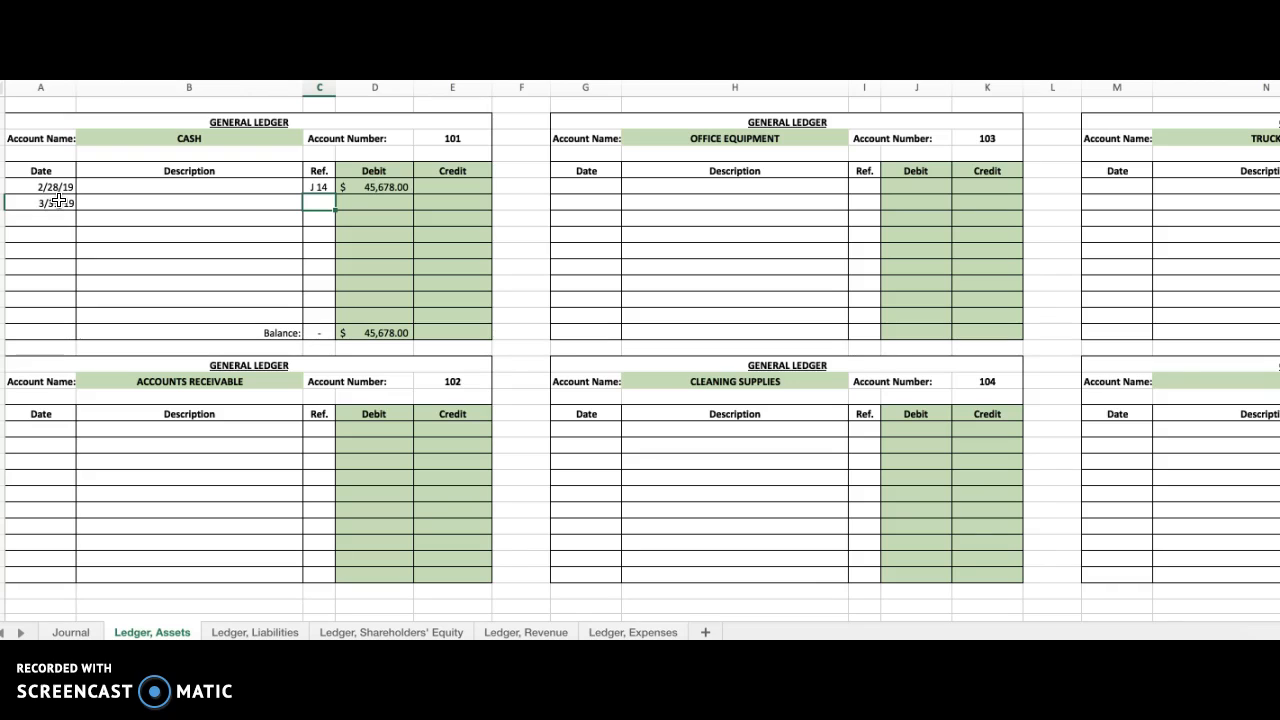
# Enter reference J 15 and a credit of $11,500.00 on the 3/31/19 line of the Cash ledger account
pyautogui.write('J 15')
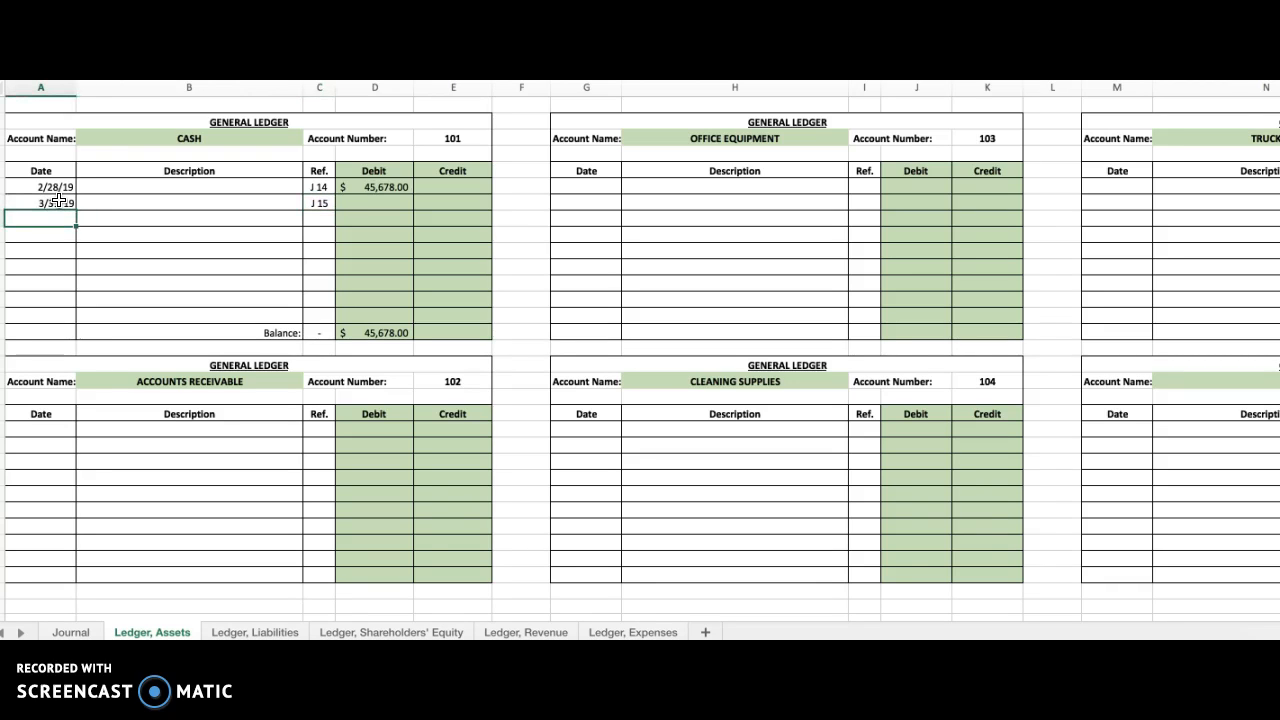
pyautogui.press('Tab')
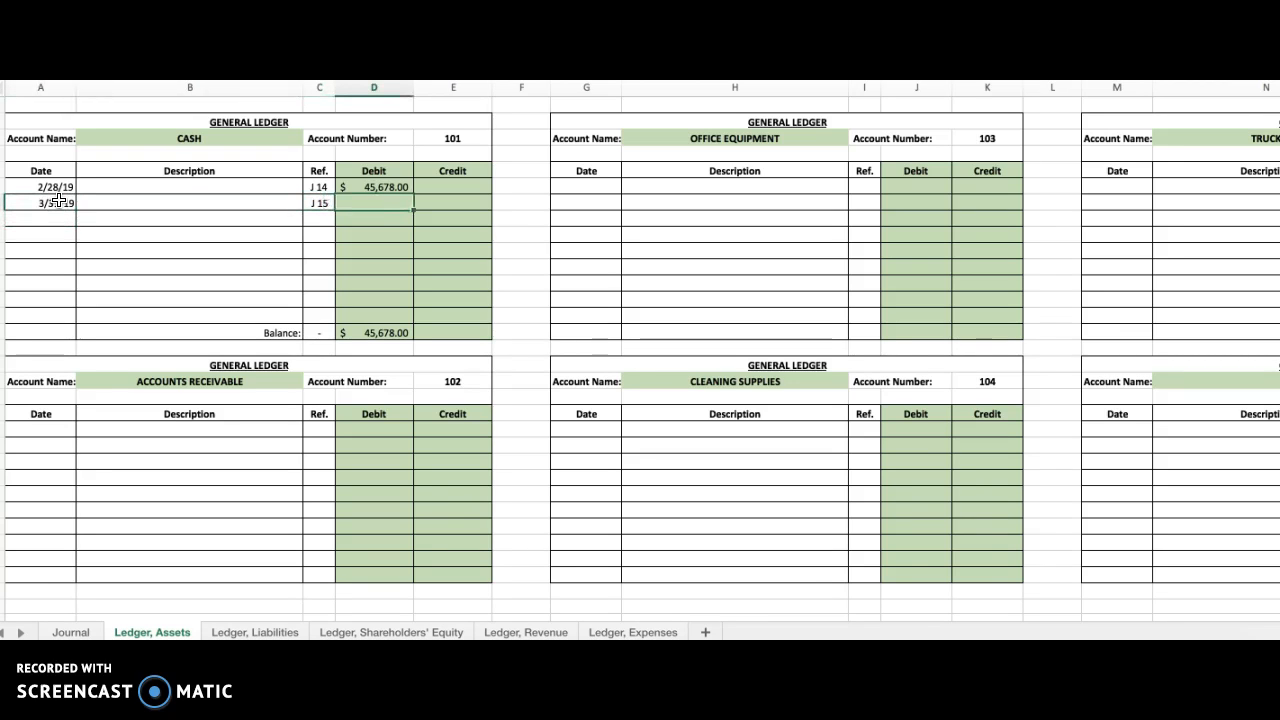
pyautogui.press('Tab')
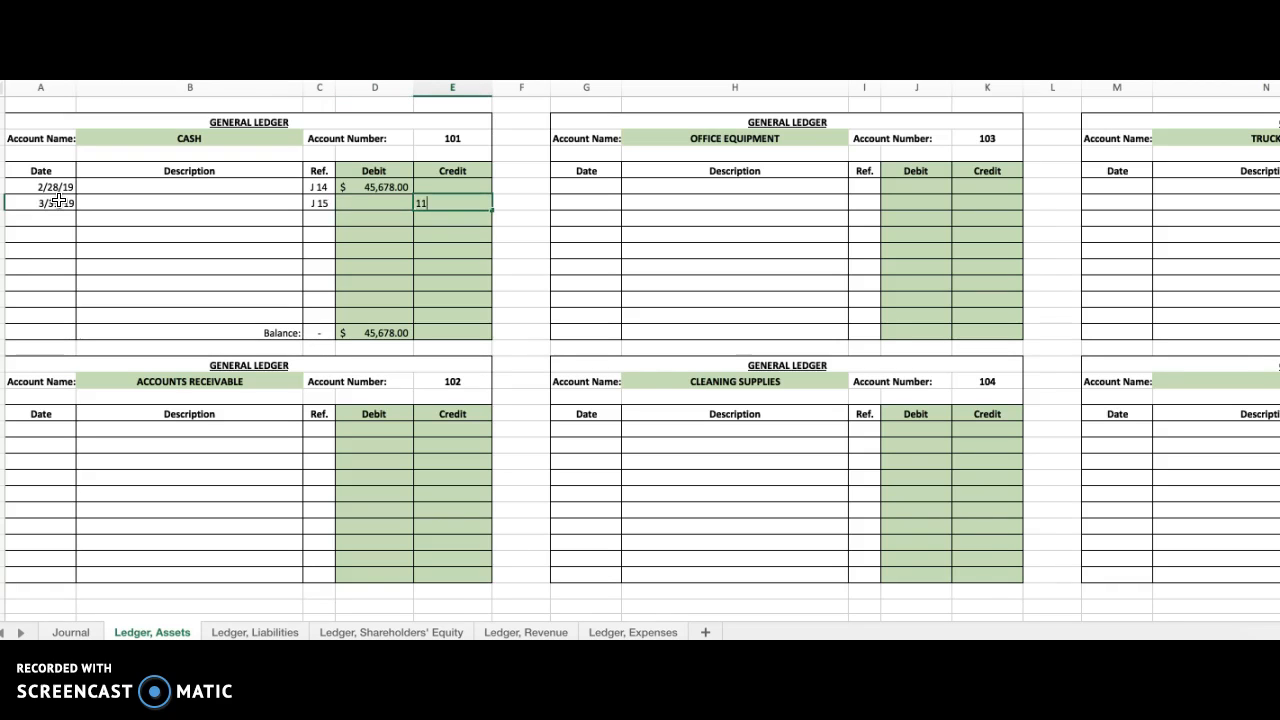
pyautogui.press('Return')
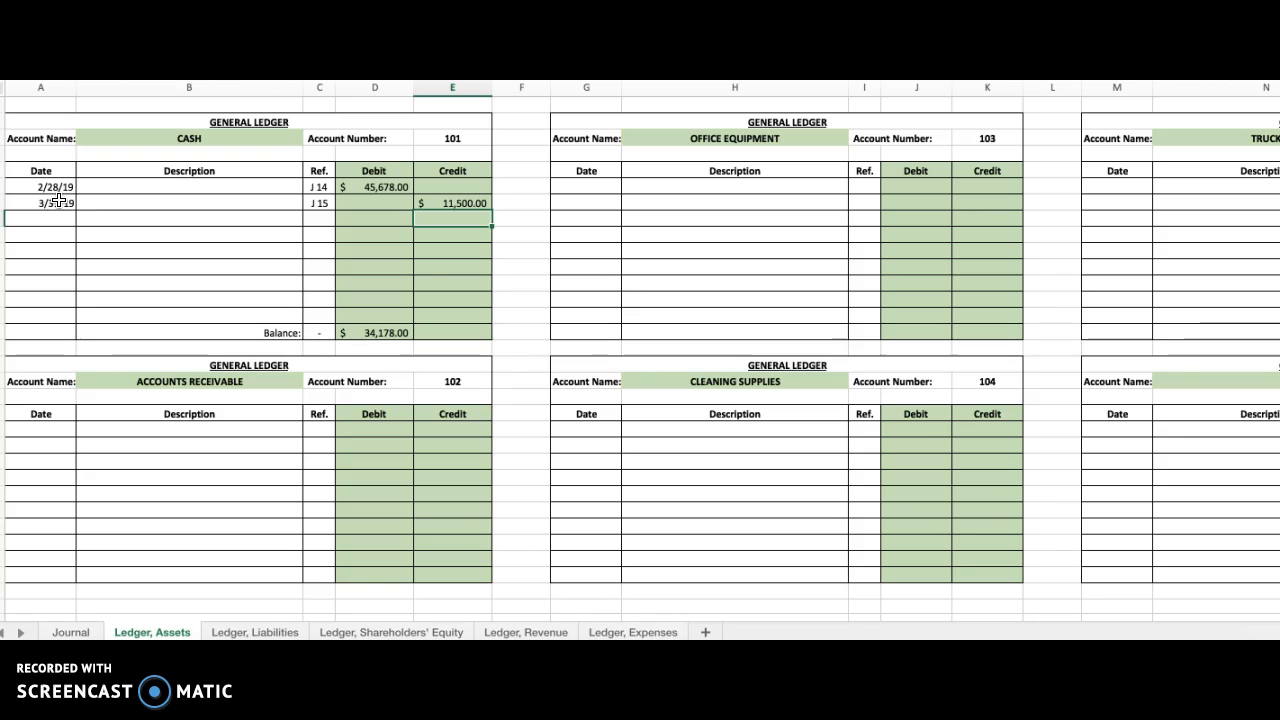
# Check the Cash account's balance and clear the credit amount from its 3/31/19 line
pyautogui.click(380, 333)
pyautogui.click(459, 202)
pyautogui.press('Delete')
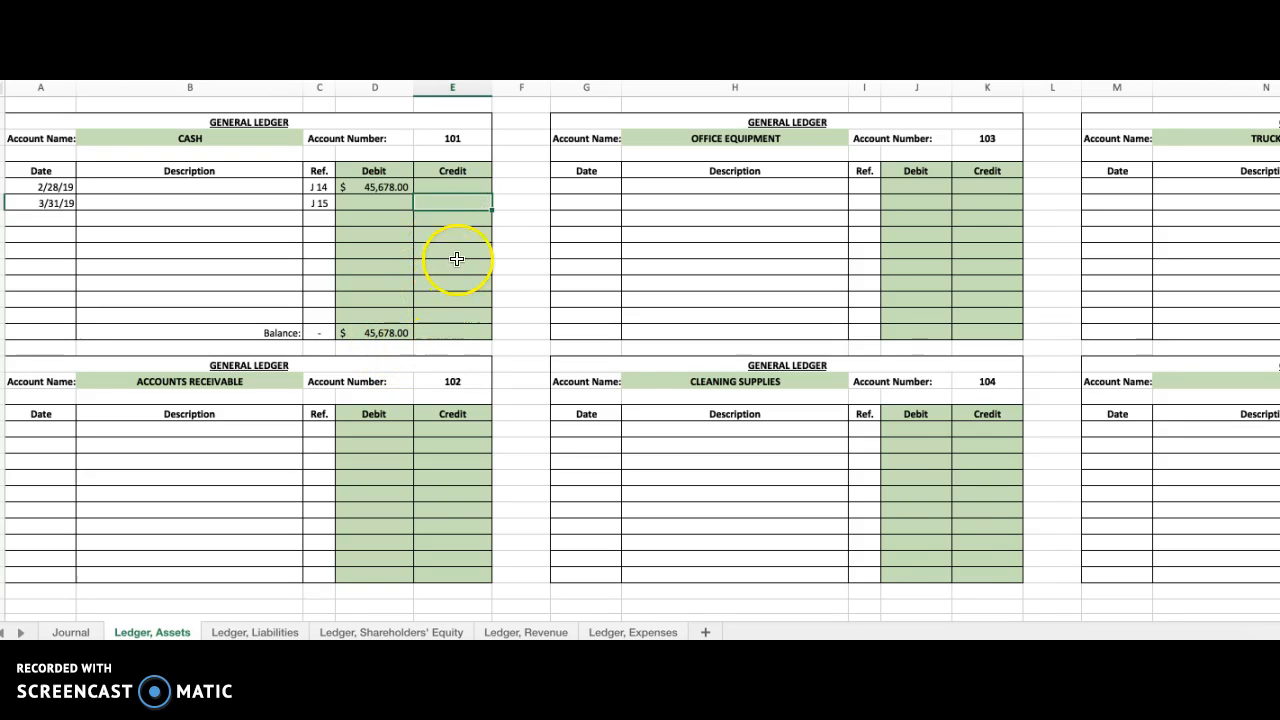
# Enter a credit of $11,500.00 on the 3/31/19 line of the Cash ledger account and check the account's balance
pyautogui.write('500')
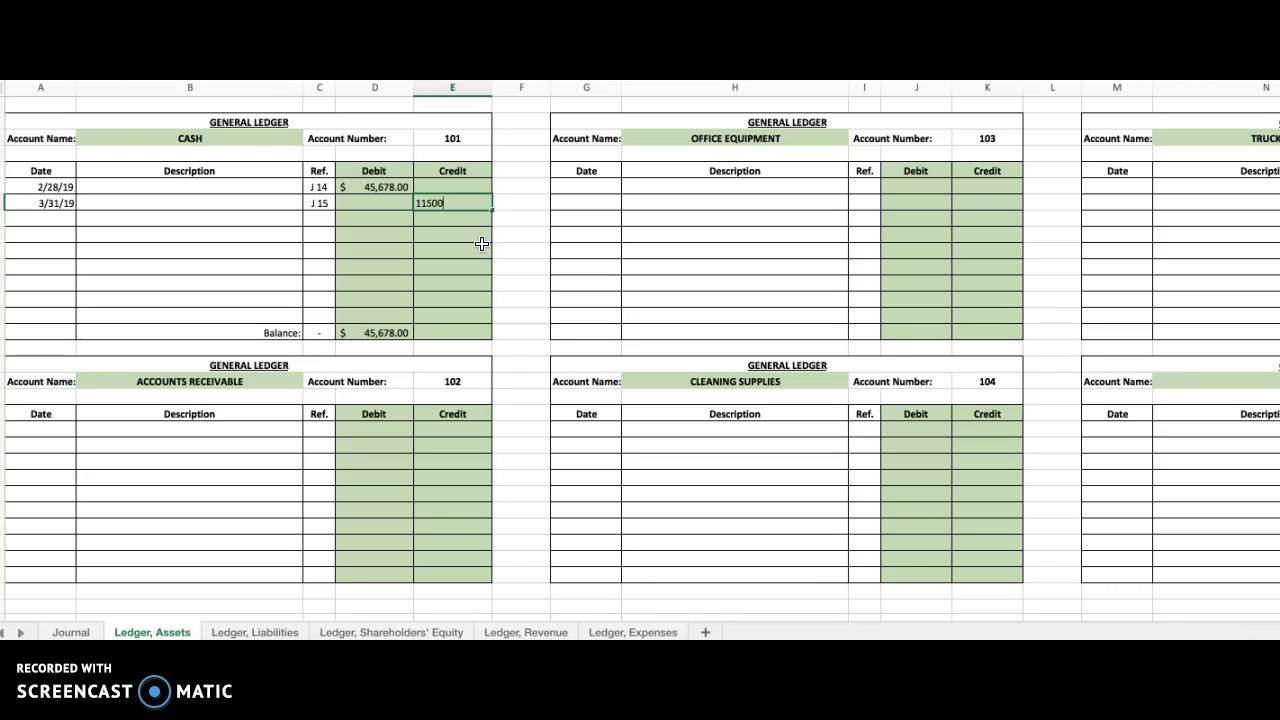
pyautogui.press('Return')
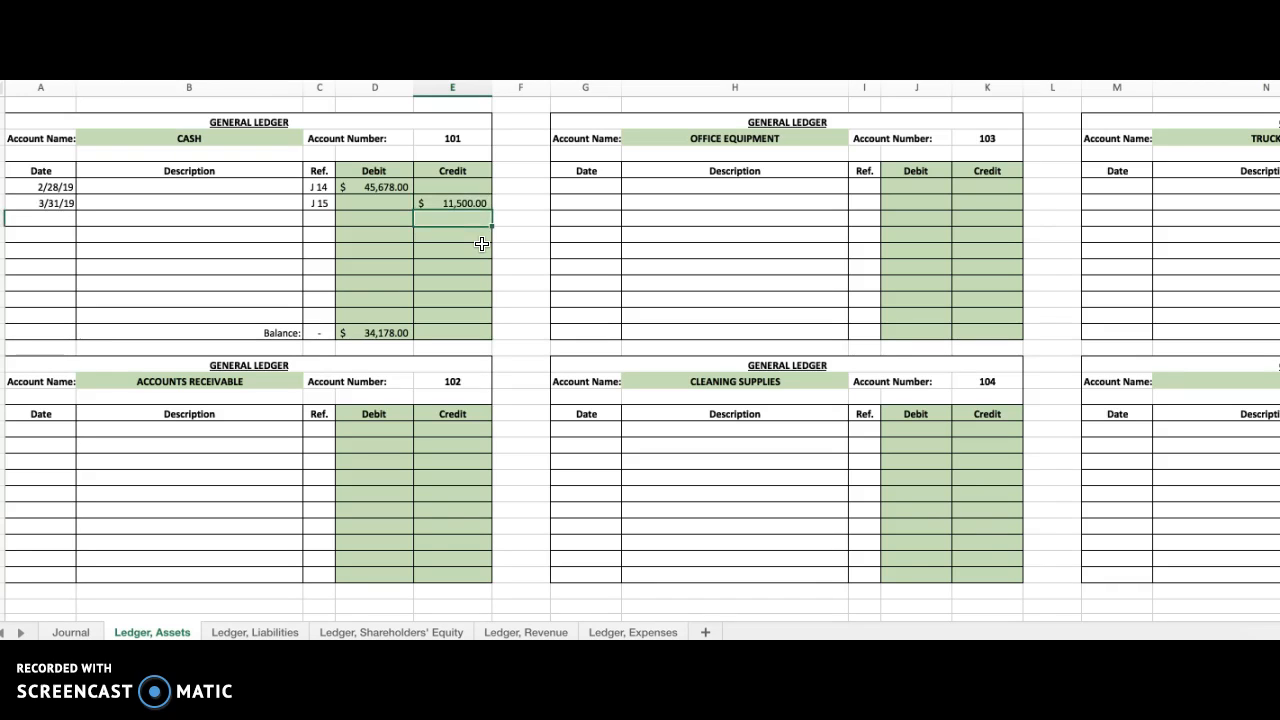
pyautogui.click(386, 332)
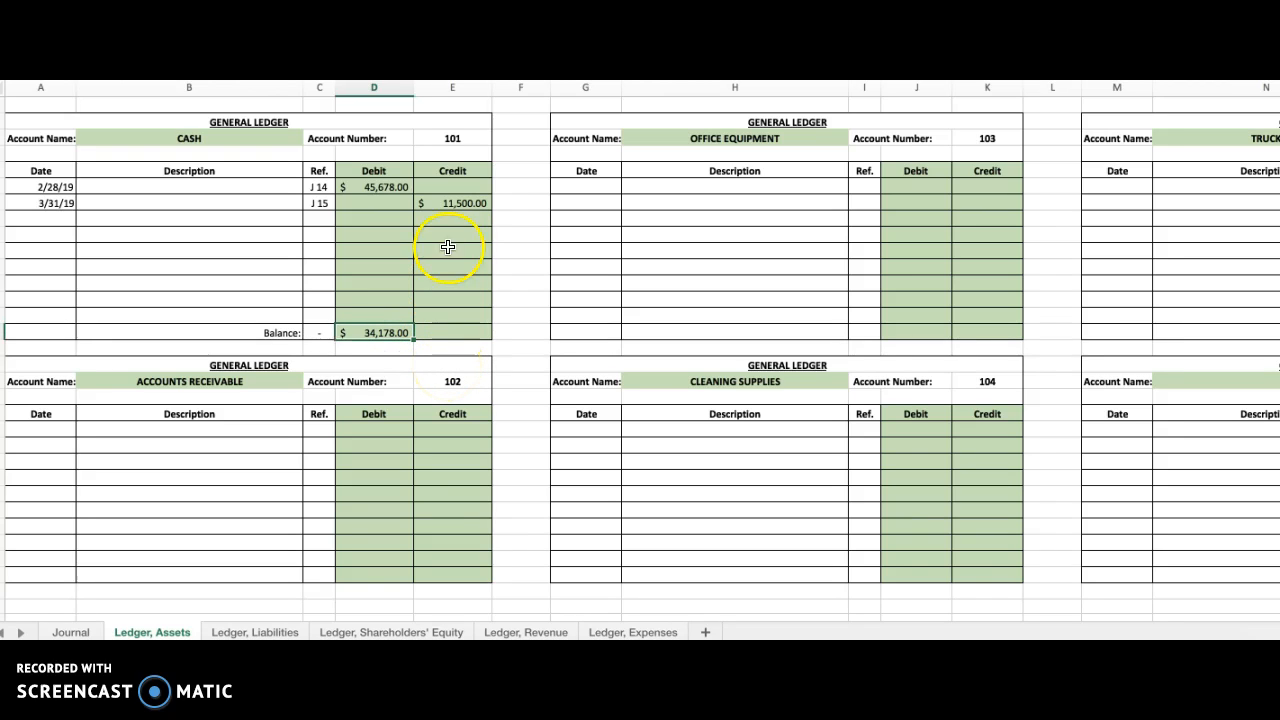
# Record posting reference 101 on the Cash line of the 3/31/19 journal entry
pyautogui.click(458, 137)
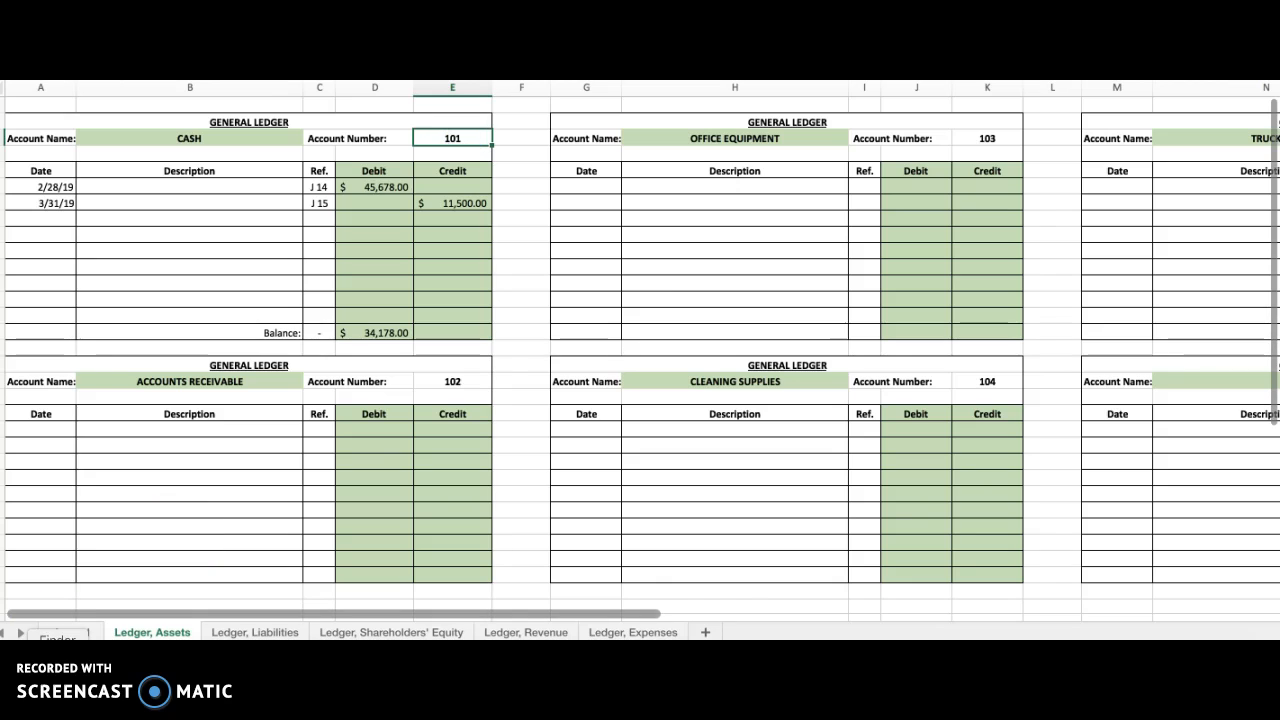
pyautogui.click(72, 632)
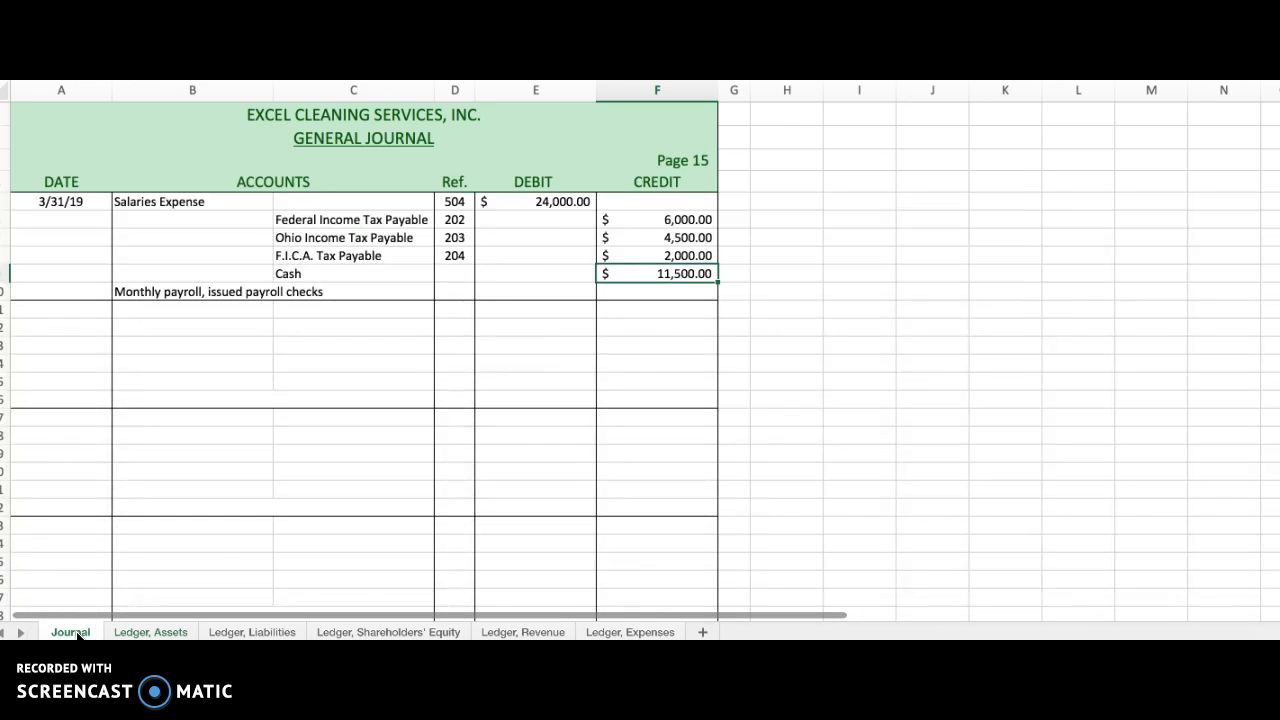
pyautogui.click(473, 273)
pyautogui.write('101')
pyautogui.press('Return')
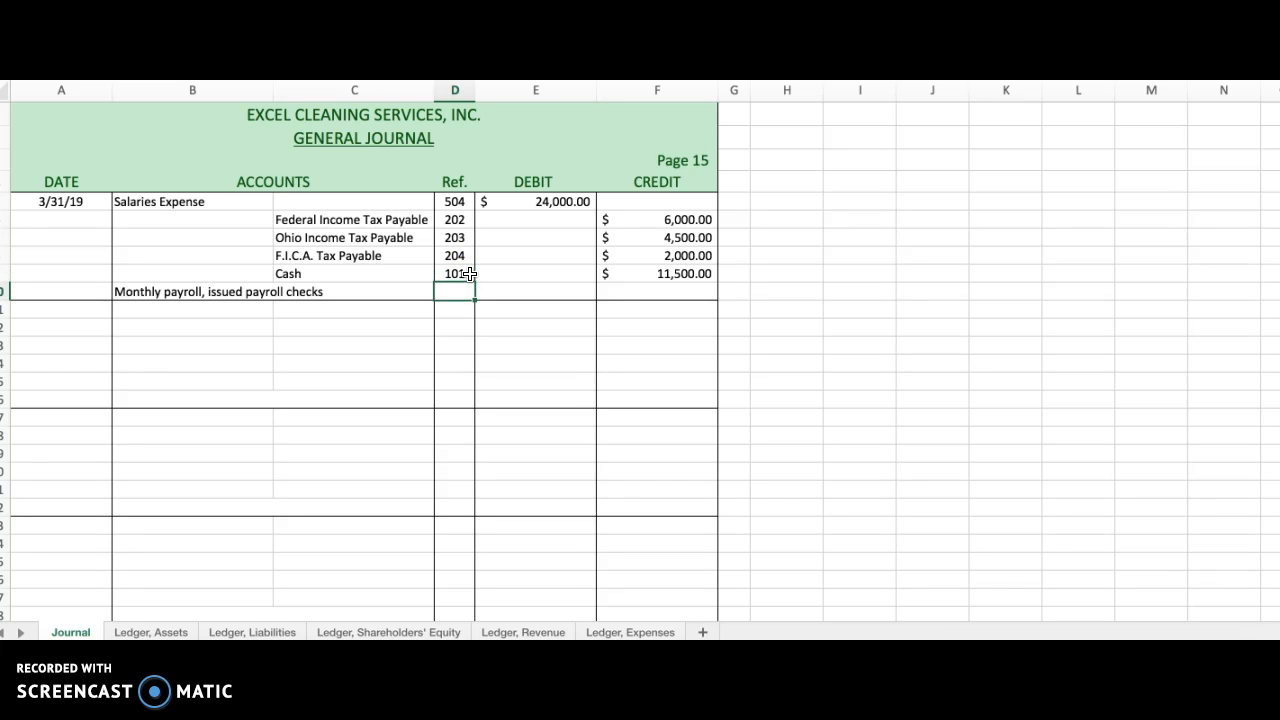
# Review the fully referenced 3/31/19 payroll journal entry, including its date and the three tax payable accounts
pyautogui.hscroll(1, 470, 273)
pyautogui.click(457, 305)
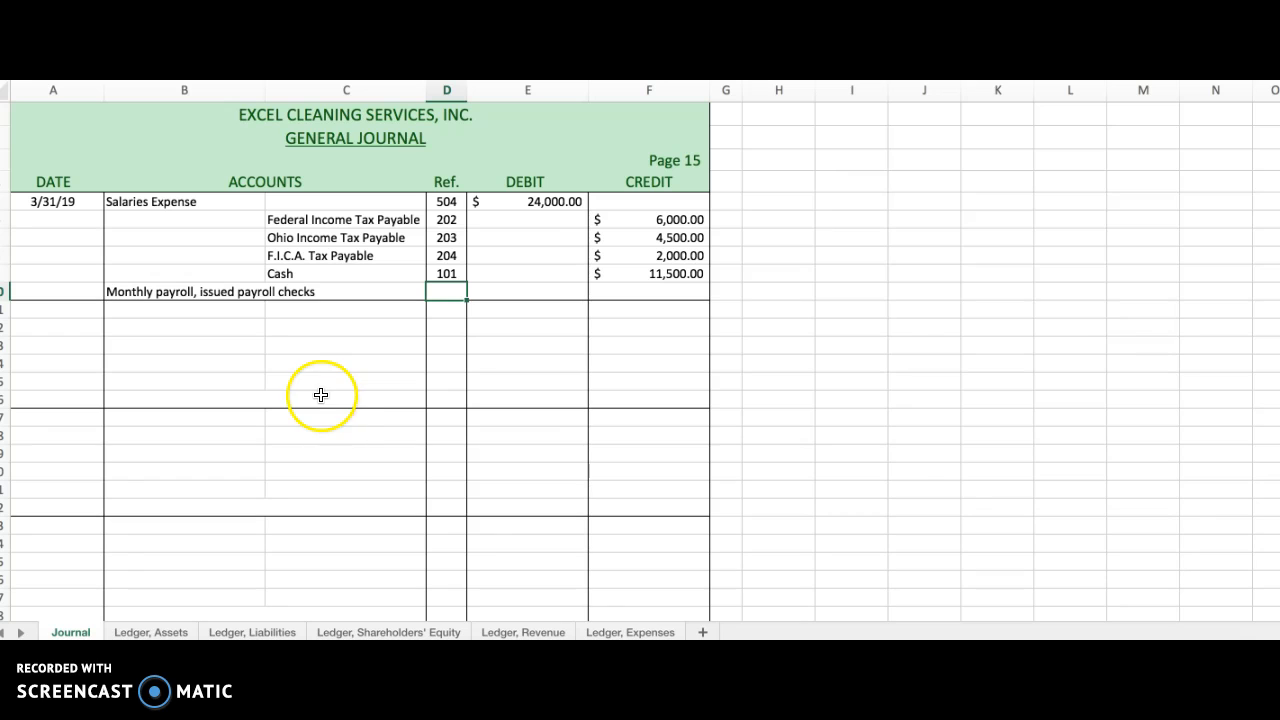
pyautogui.click(60, 202)
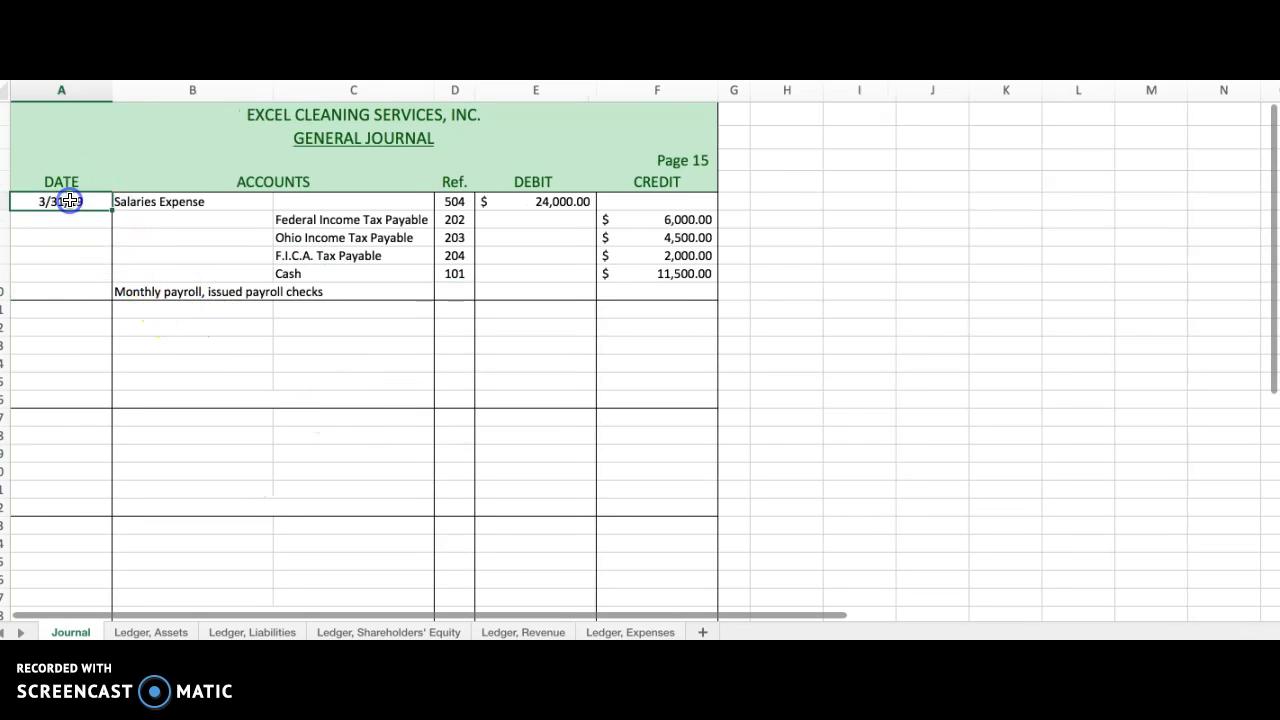
pyautogui.click(122, 260)
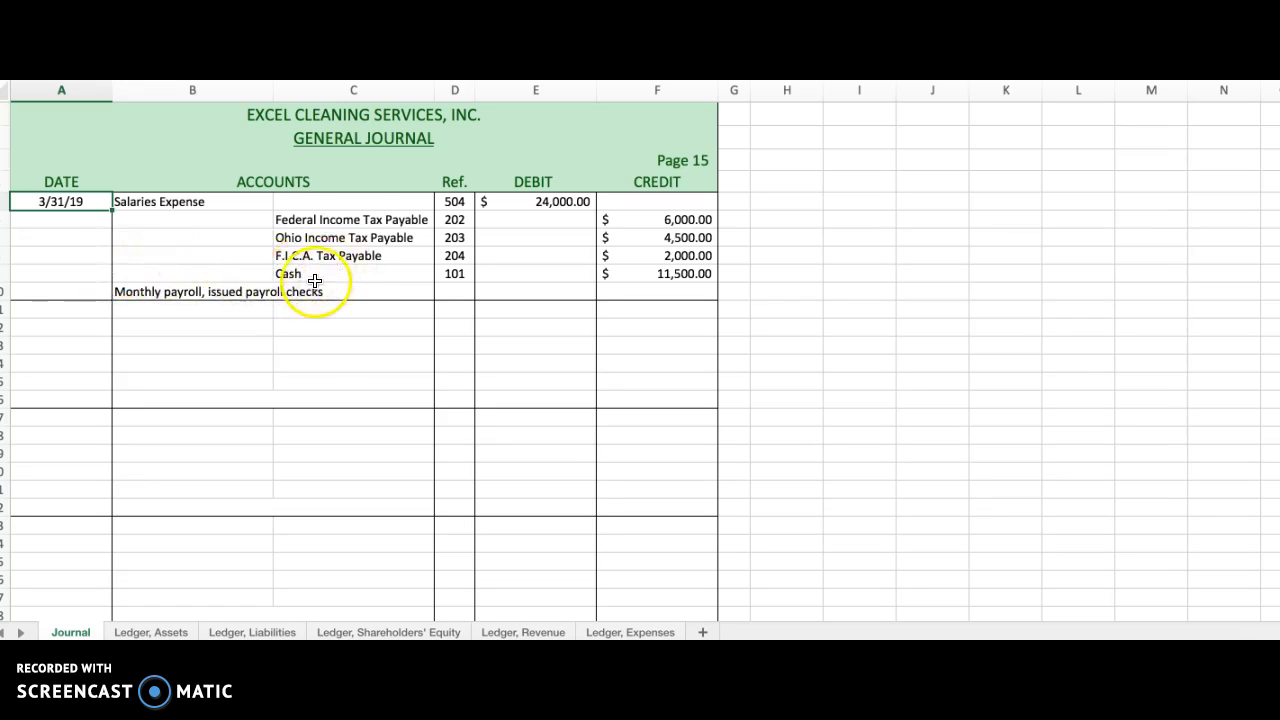
pyautogui.click(353, 219)
pyautogui.moveTo(353, 219); pyautogui.dragTo(351, 254)
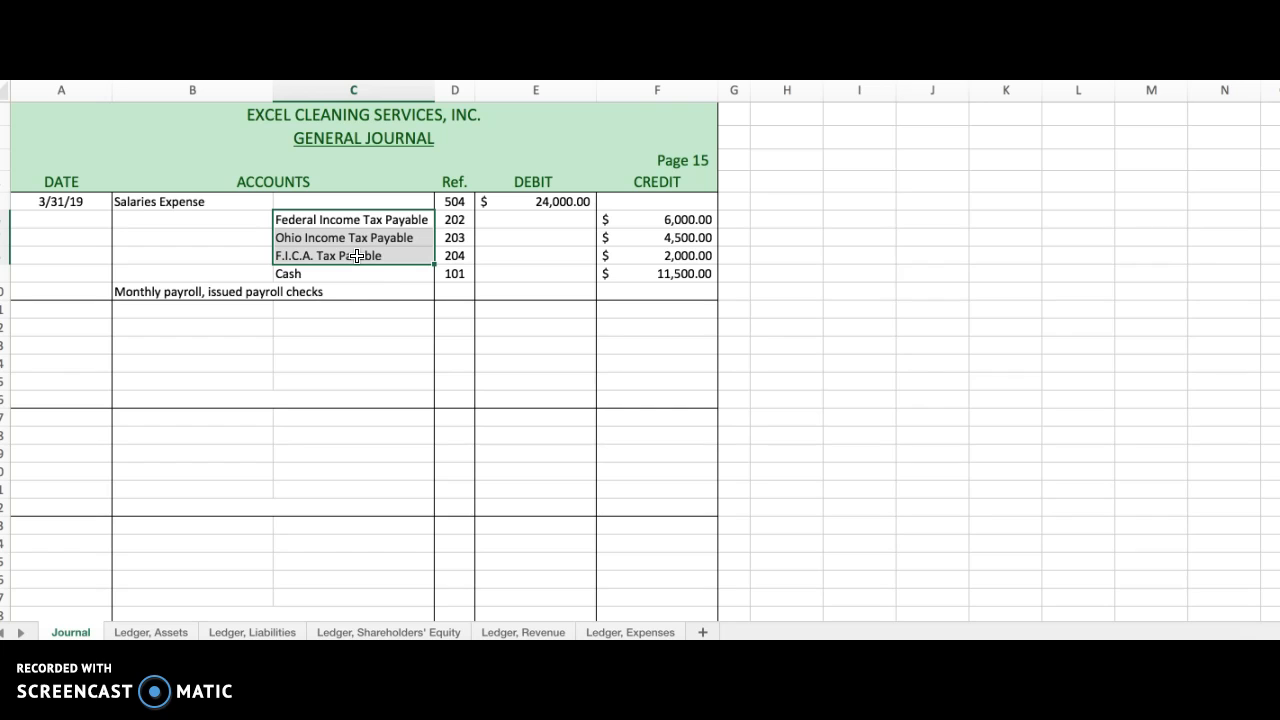
pyautogui.click(190, 226)
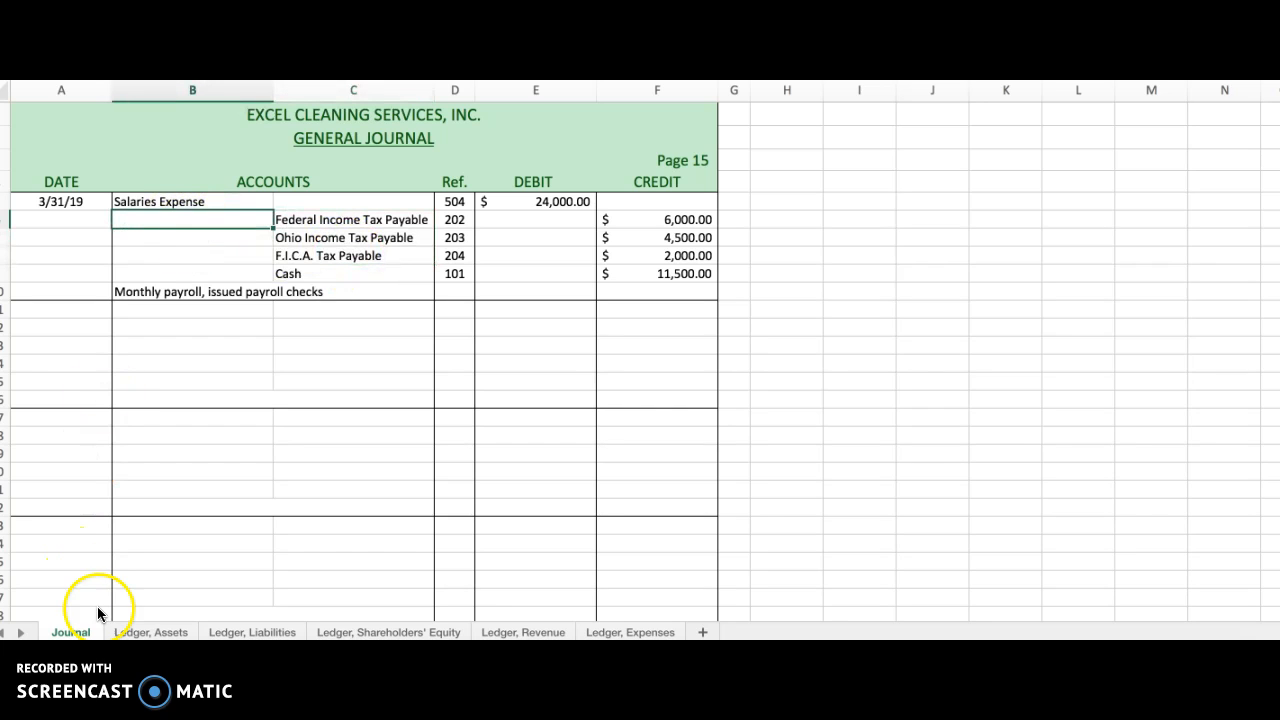
# Examine the Federal Income Tax Payable account and its balance in the liabilities ledger
pyautogui.click(252, 632)
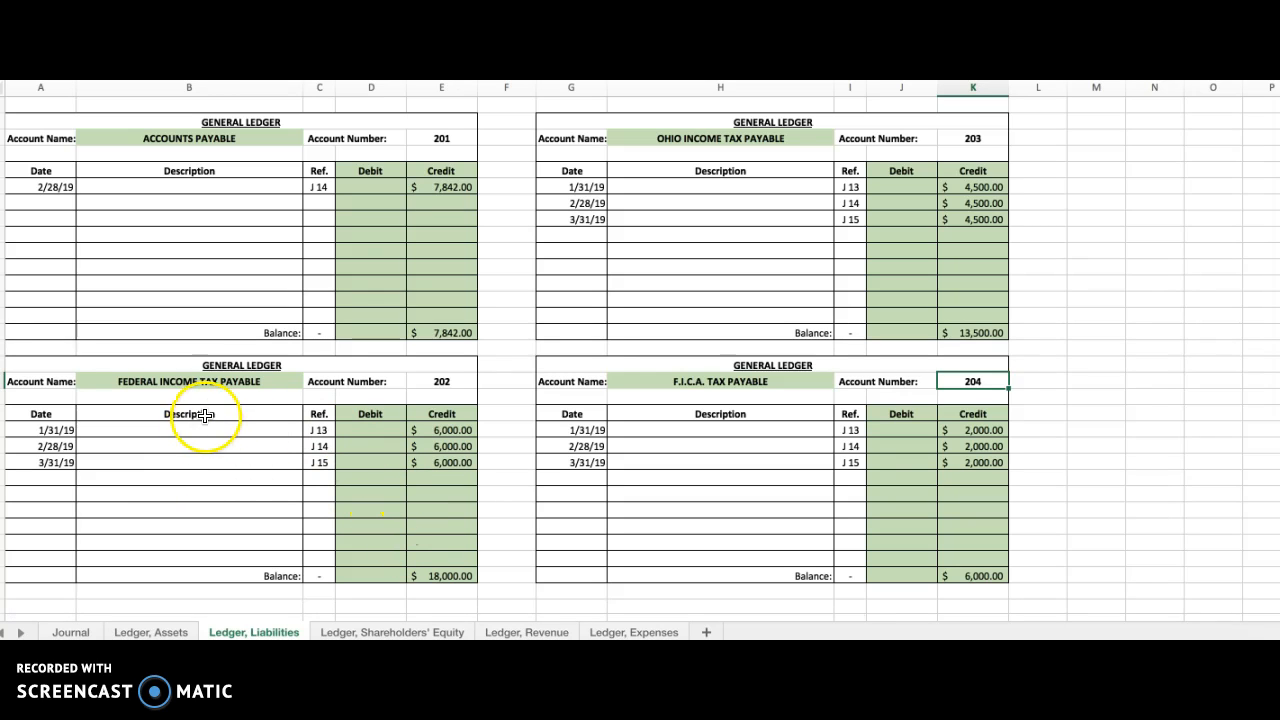
pyautogui.click(232, 382)
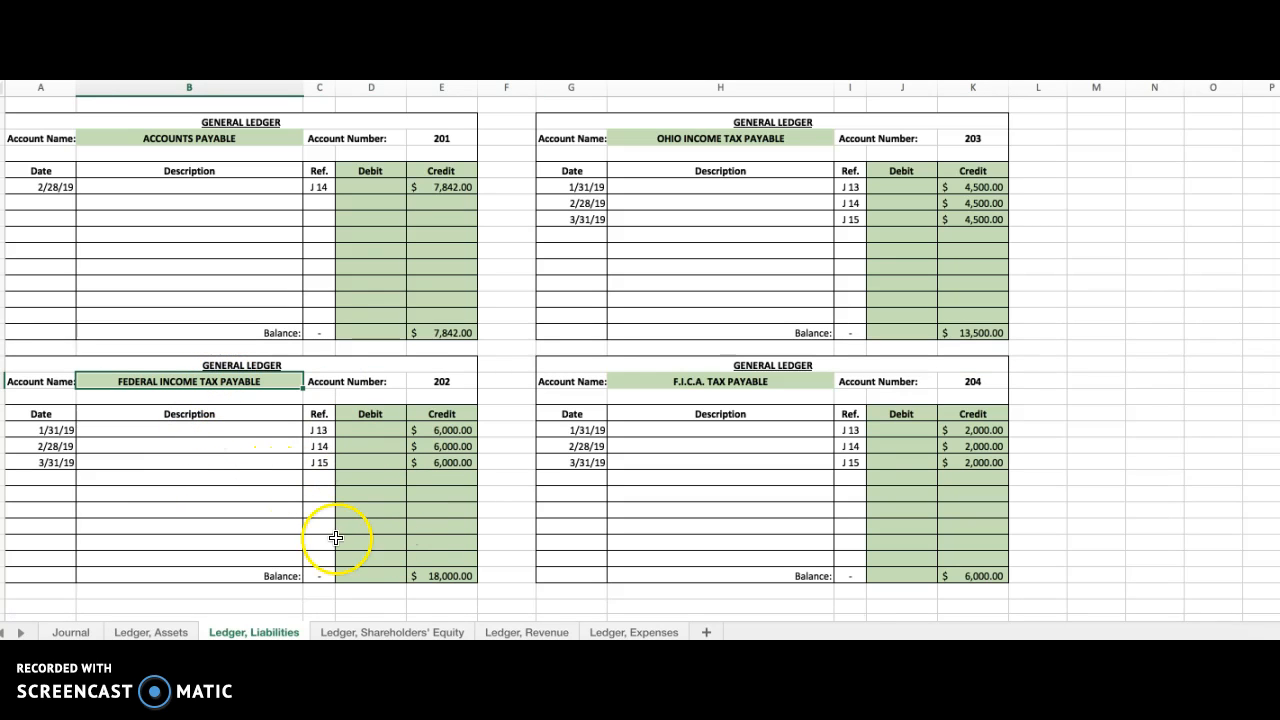
pyautogui.click(444, 576)
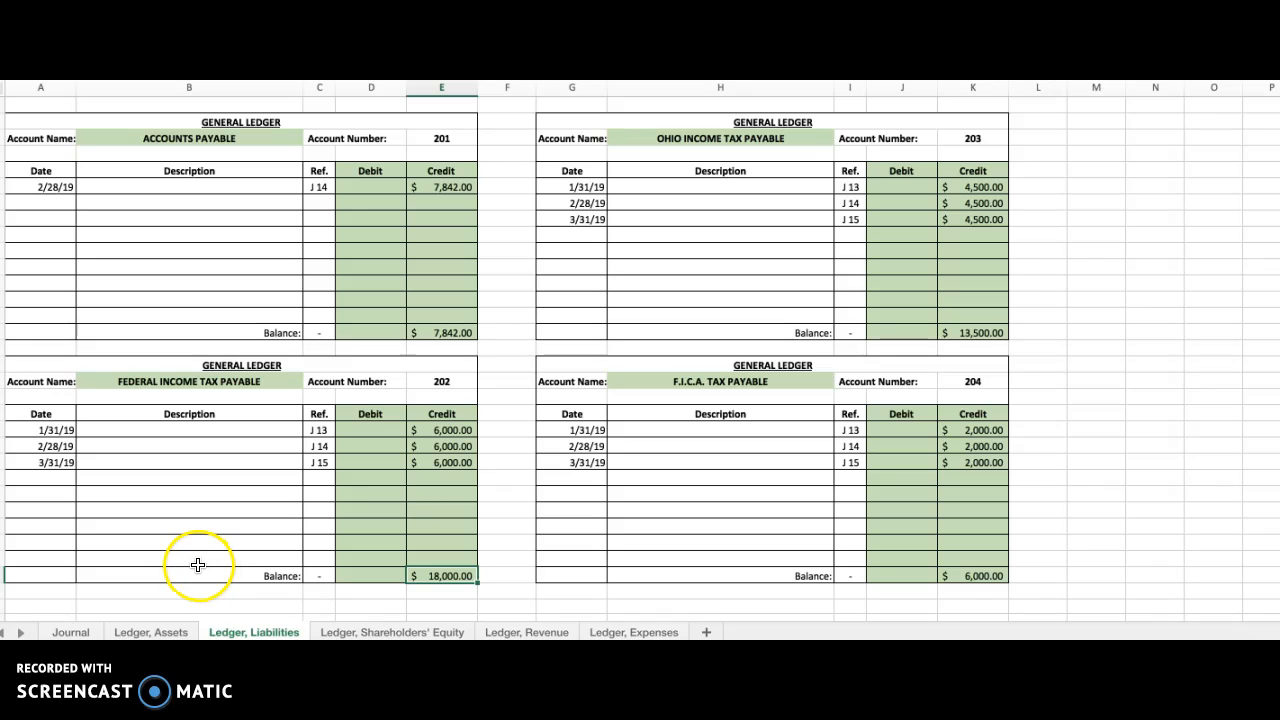
pyautogui.click(218, 381)
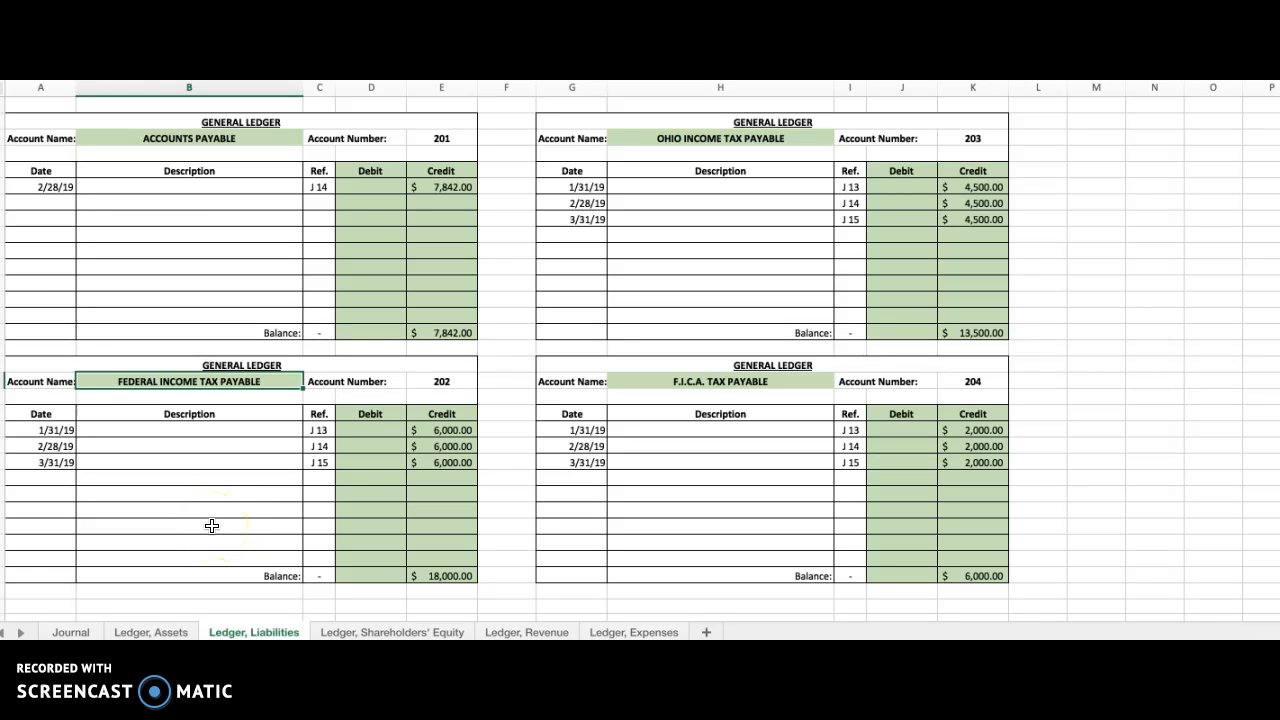
# Try an $18,000.00 debit below the 3/31/19 line of the Federal Income Tax Payable account, and clear it again
pyautogui.click(379, 478)
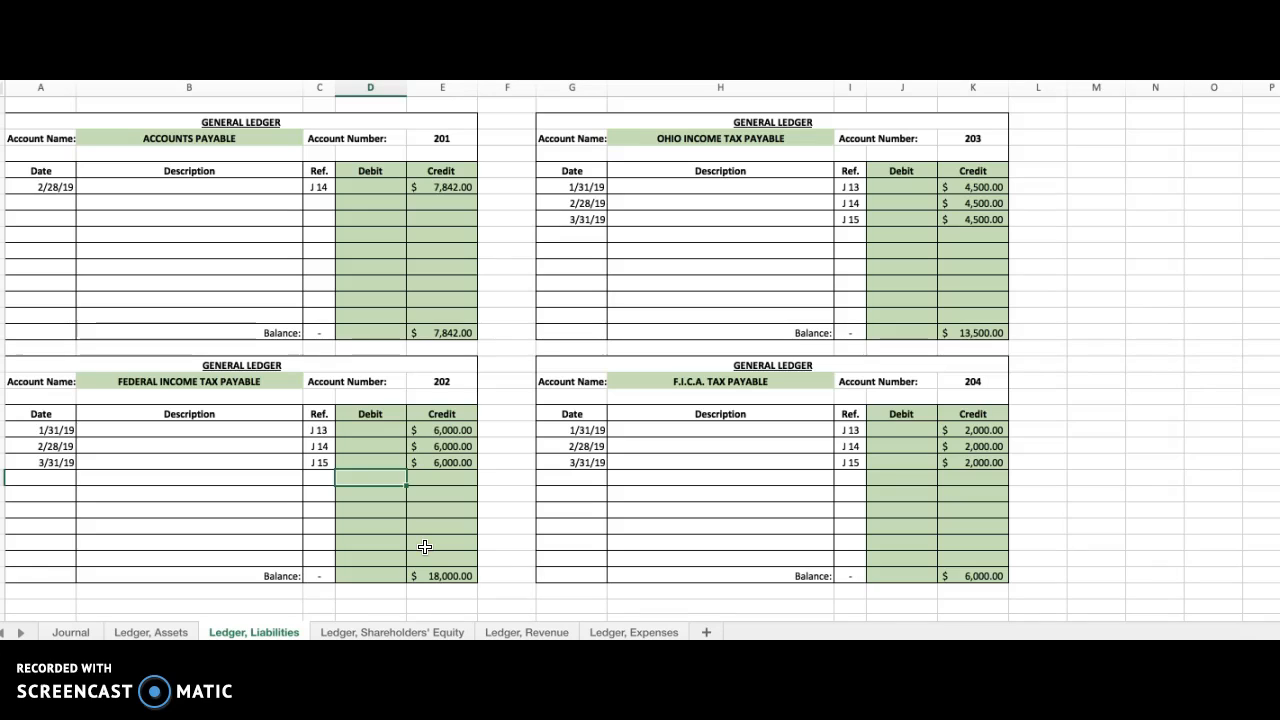
pyautogui.write('18000')
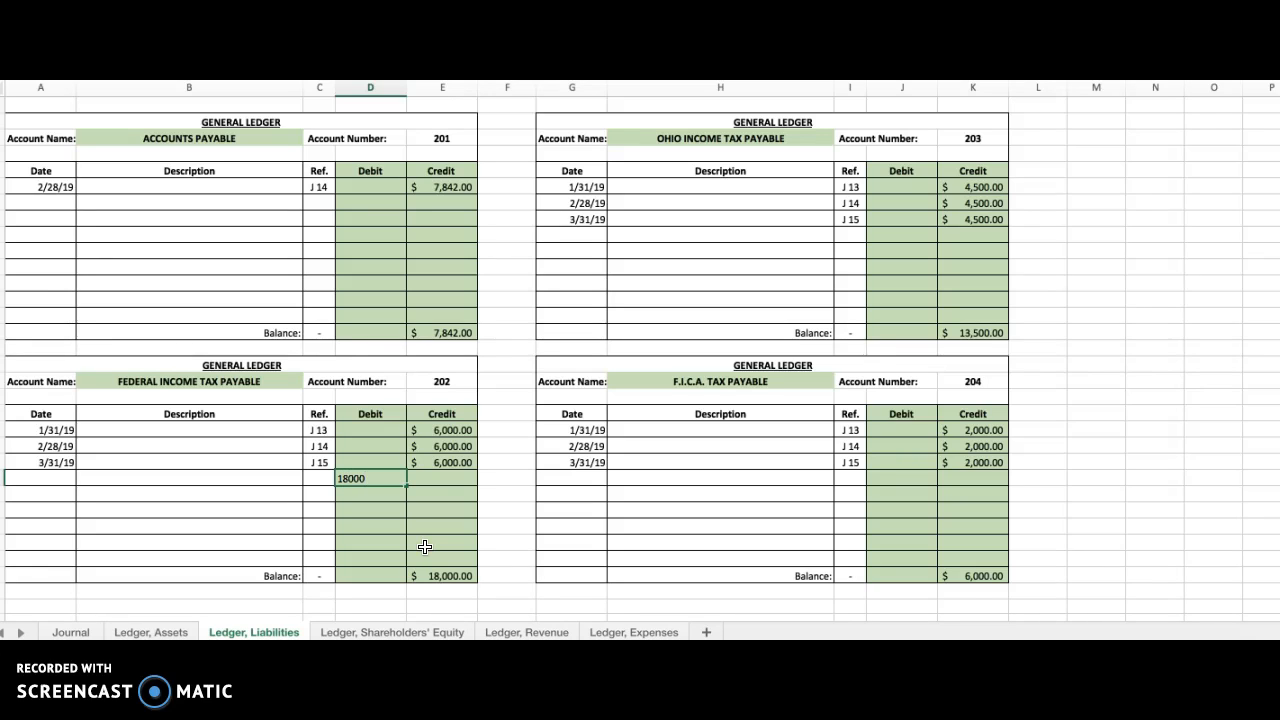
pyautogui.press('Return')
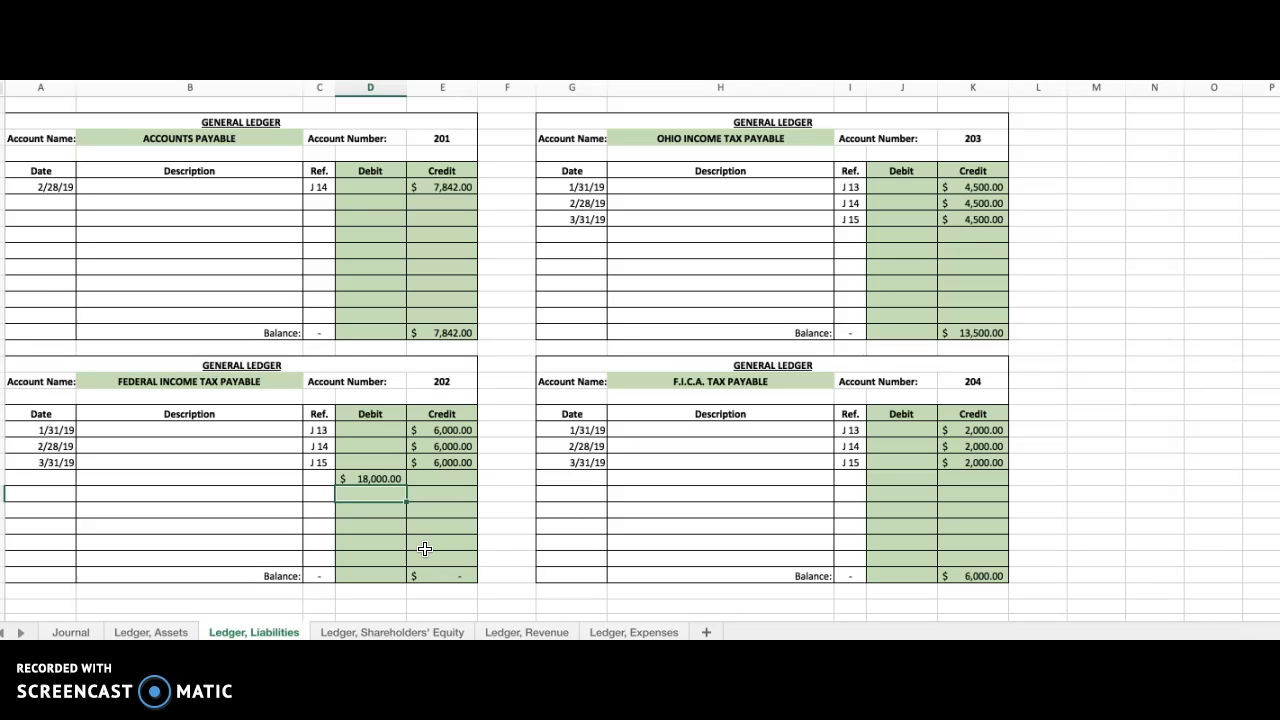
pyautogui.click(375, 479)
pyautogui.press('Delete')
pyautogui.click(380, 523)
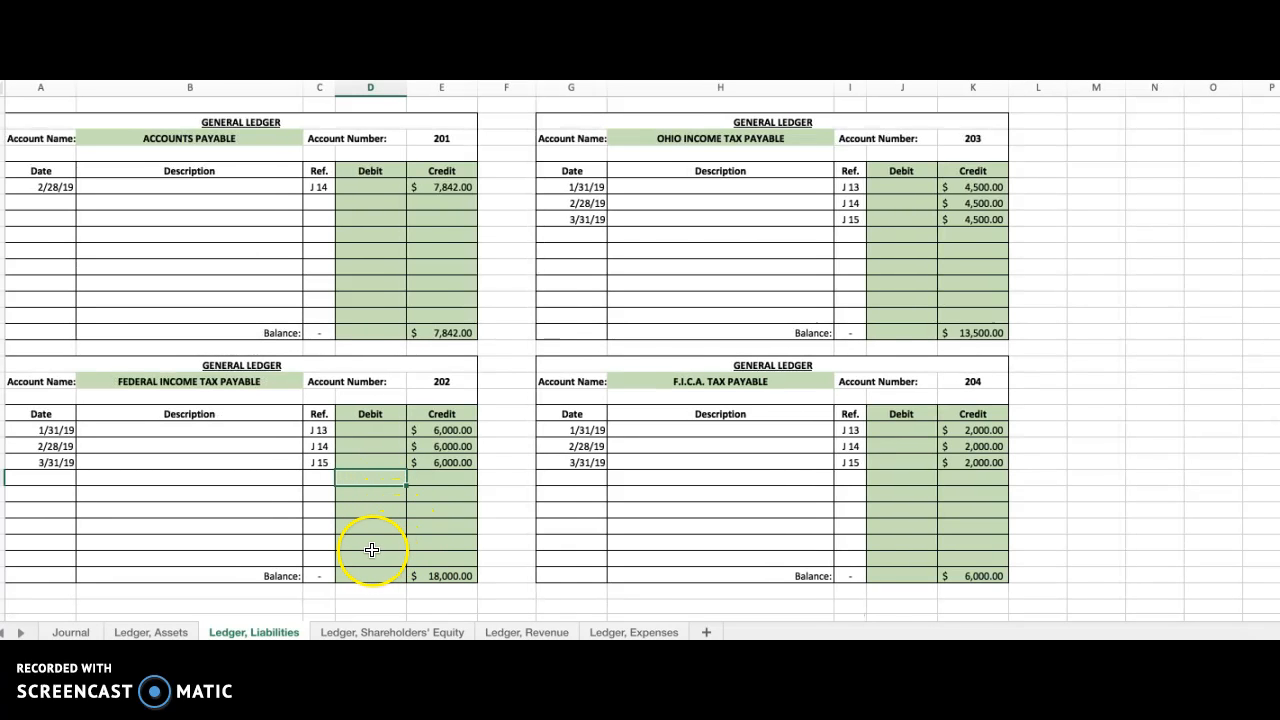
pyautogui.click(350, 508)
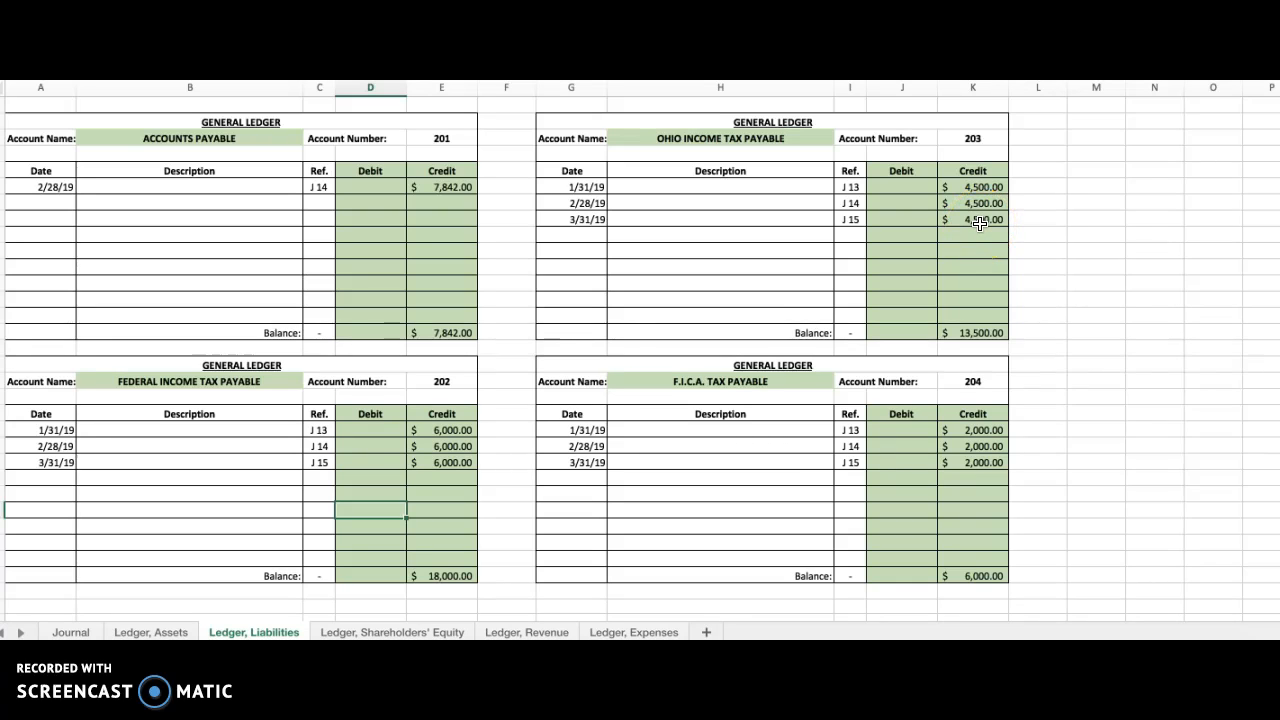
# Check the Ohio Income Tax Payable account's three monthly credits and balance, and look at the F.I.C.A. Tax Payable account
pyautogui.moveTo(977, 186); pyautogui.dragTo(978, 216)
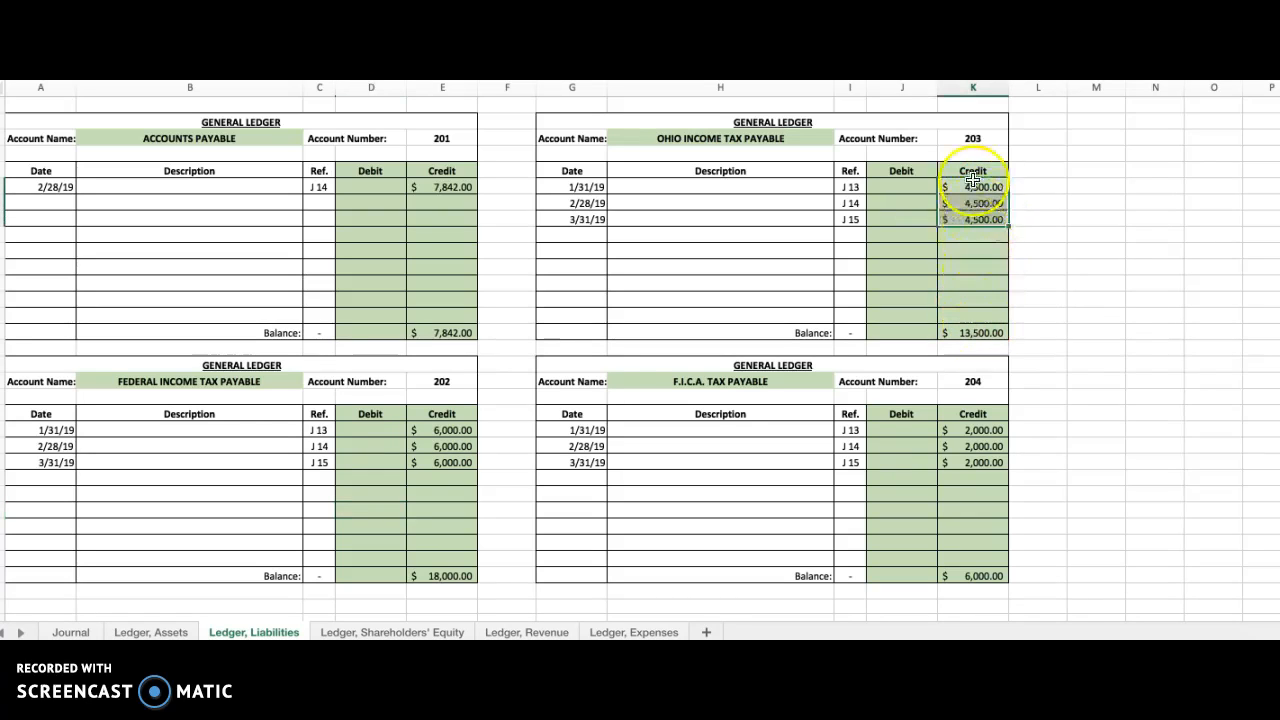
pyautogui.click(985, 333)
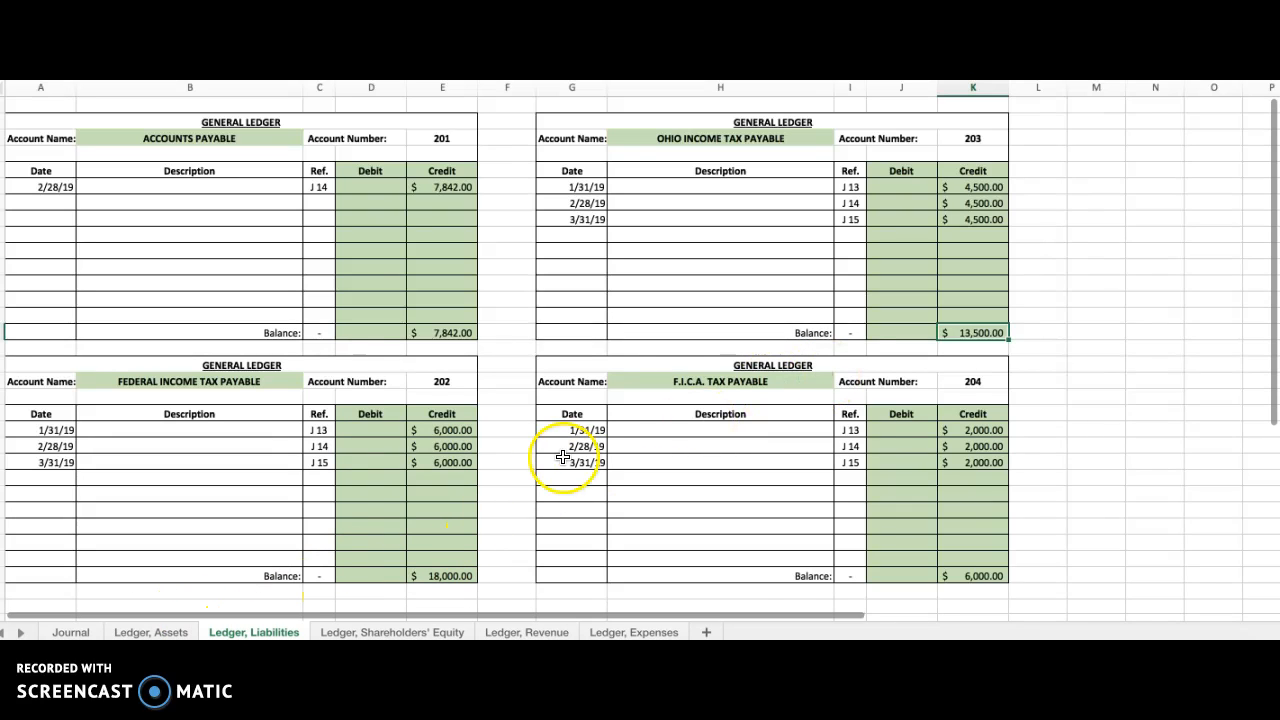
pyautogui.click(723, 381)
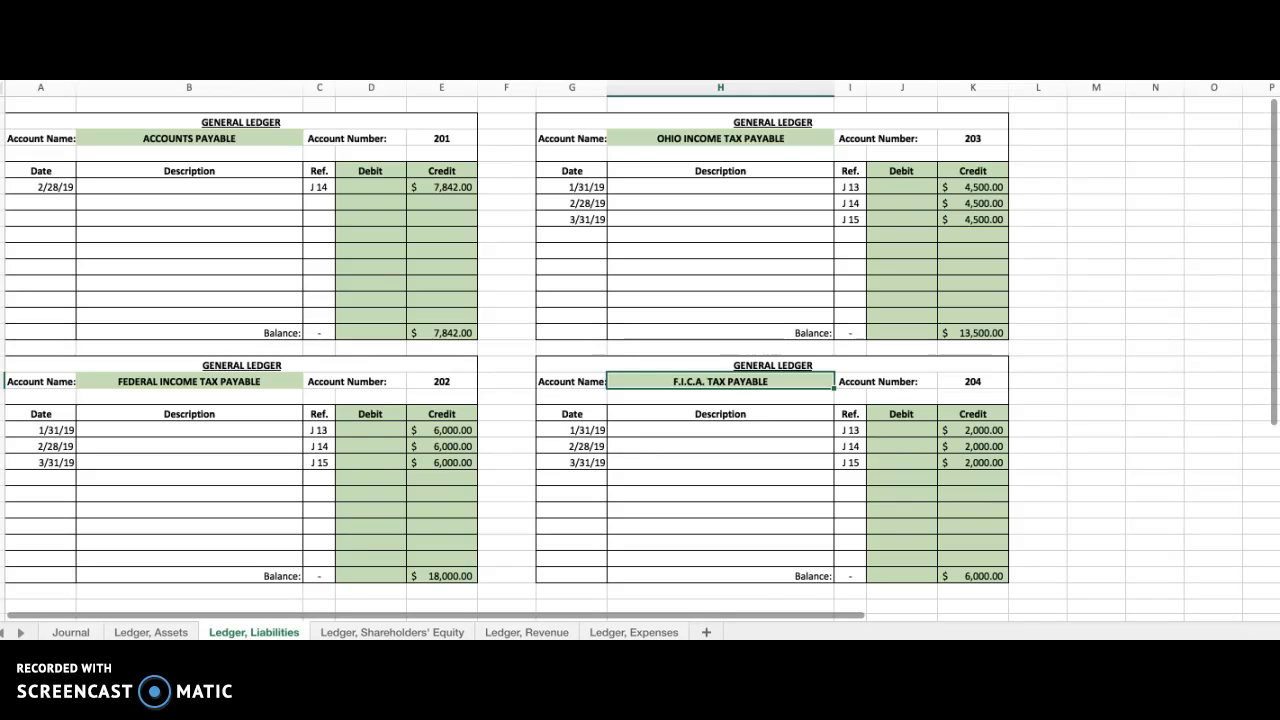
# Review the journal's Salaries Expense line and the Federal, Ohio and F.I.C.A. tax payable lines of the 3/31/19 entry
pyautogui.click(160, 631)
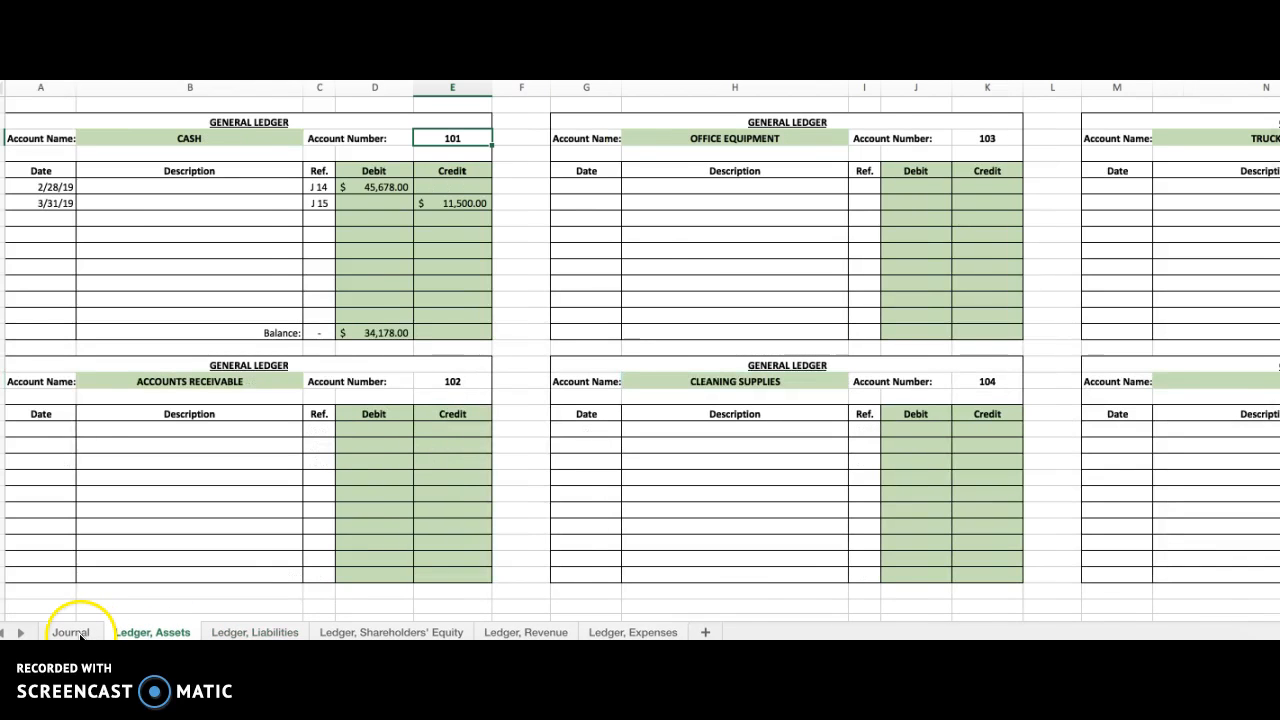
pyautogui.click(70, 630)
pyautogui.click(172, 200)
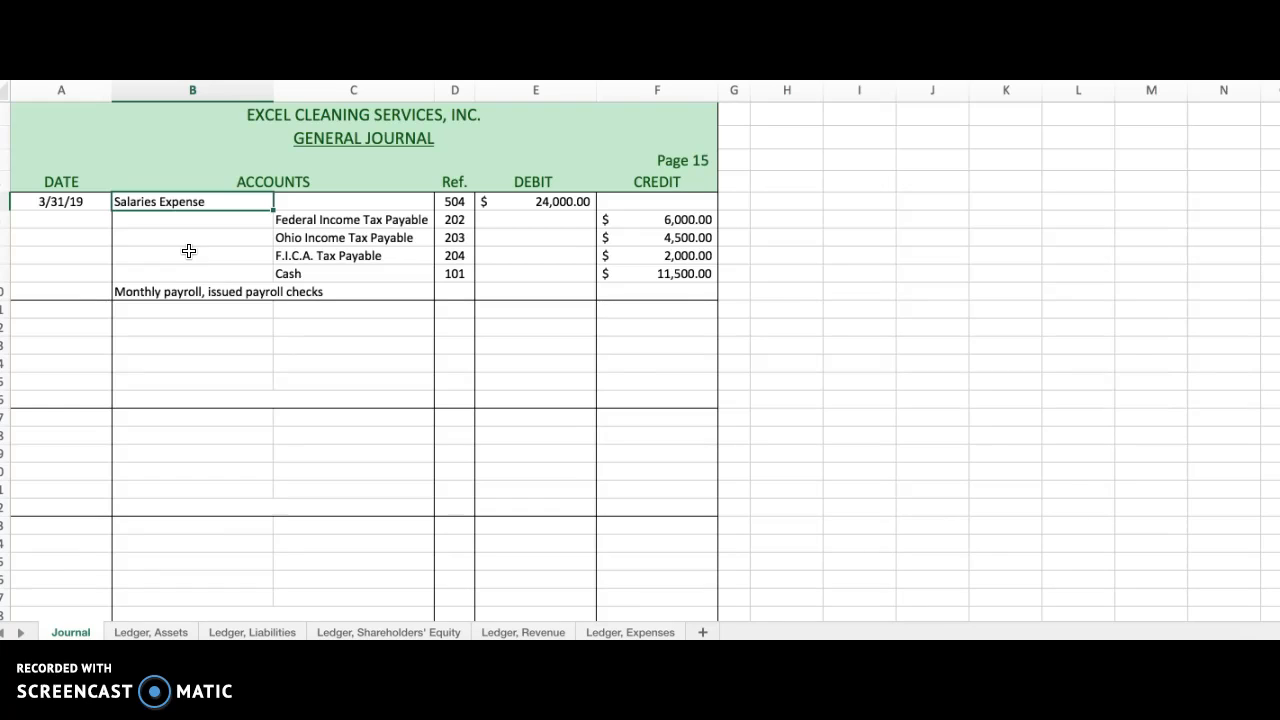
pyautogui.click(349, 219)
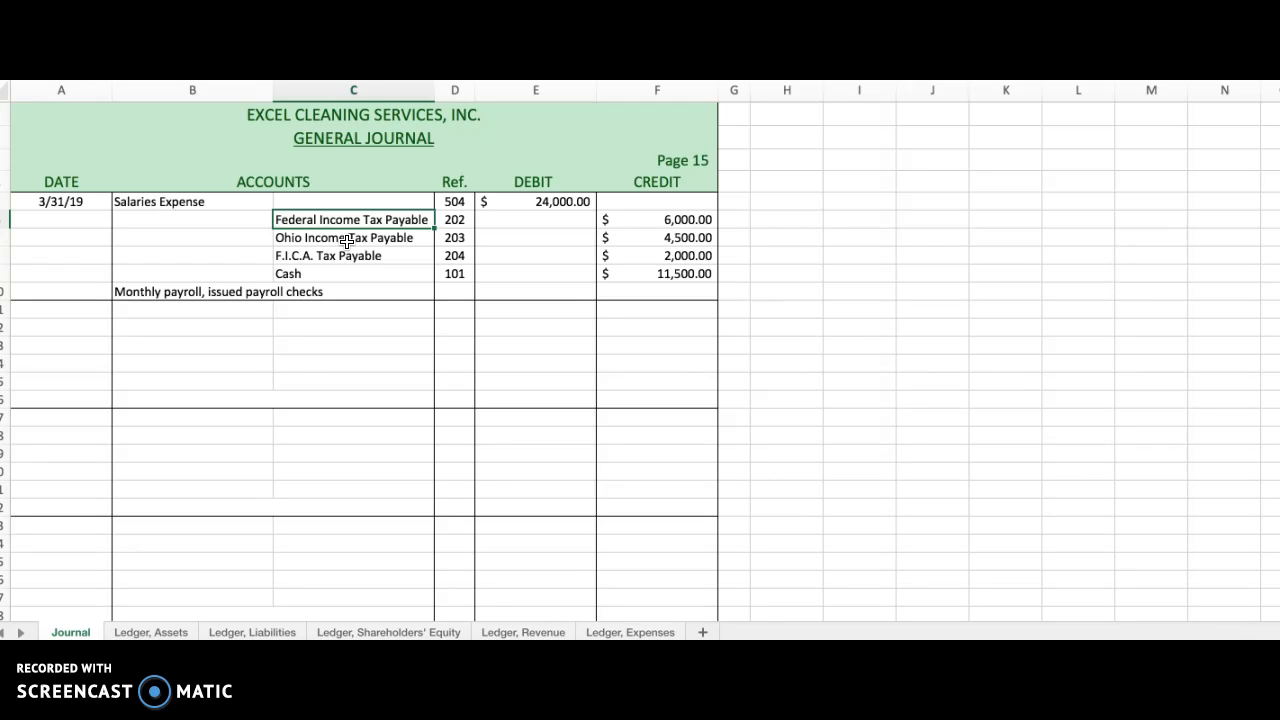
pyautogui.click(366, 219)
pyautogui.moveTo(366, 219); pyautogui.dragTo(366, 252)
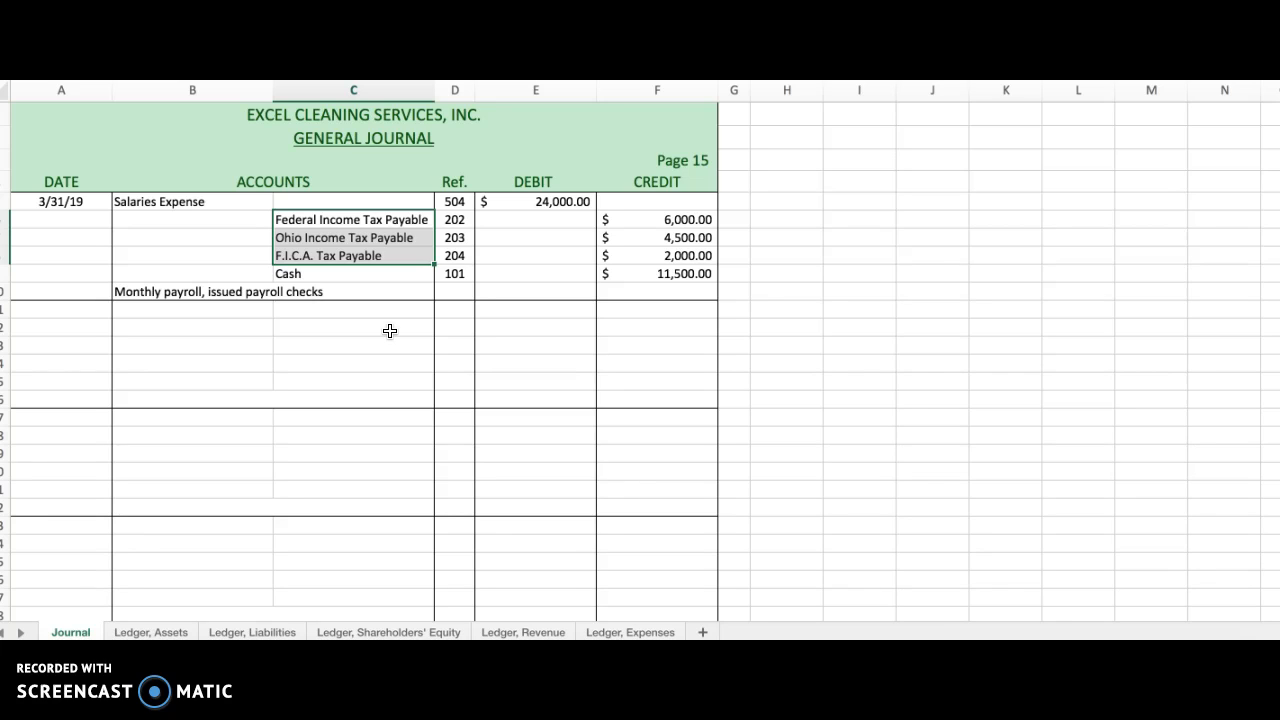
pyautogui.click(212, 240)
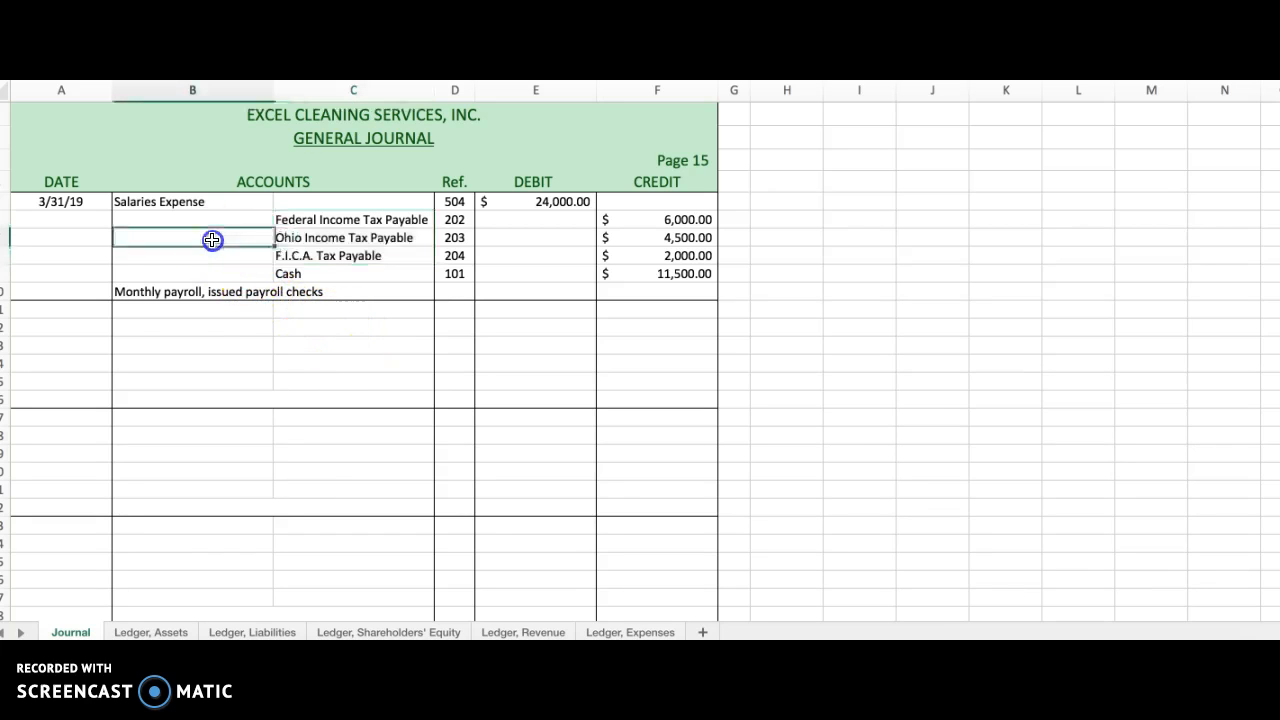